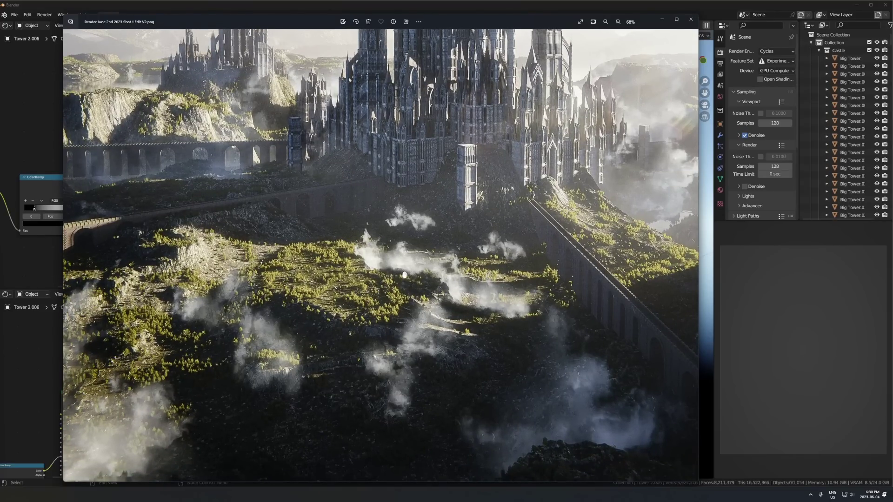
# Step: Examine the finished castle render up close and as a whole, and return to the castle scene in Blender
pyautogui.scroll(-2, 404, 274)
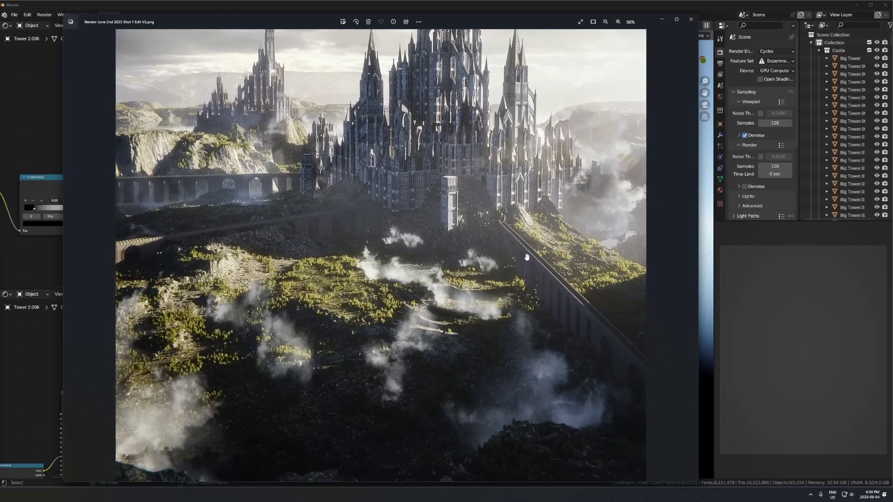
pyautogui.scroll(-3, 471, 256)
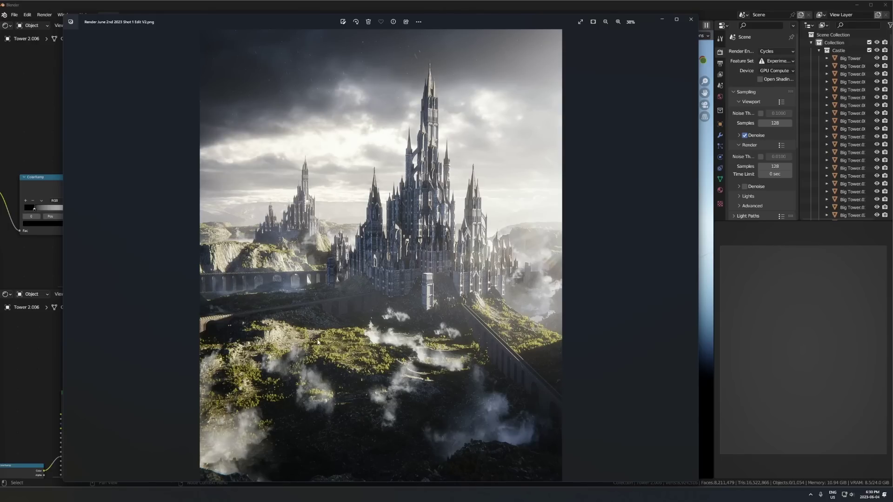
pyautogui.scroll(2, 335, 307)
pyautogui.scroll(-2, 373, 273)
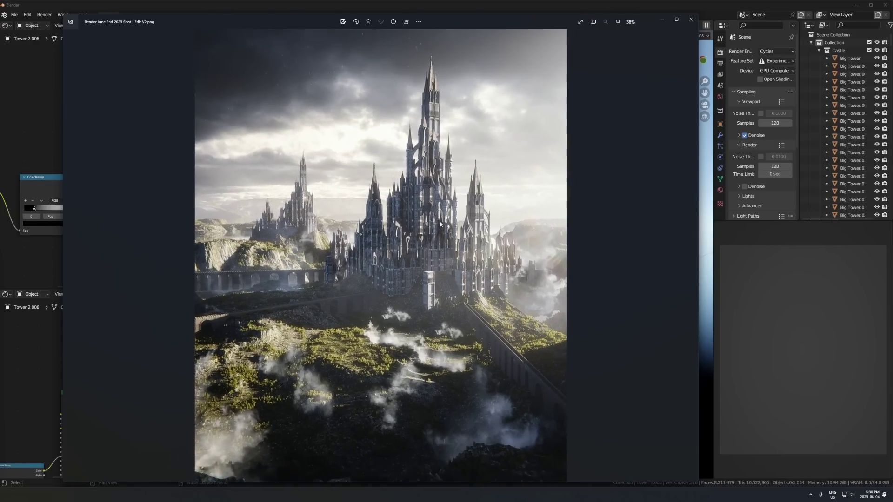
pyautogui.scroll(2, 444, 237)
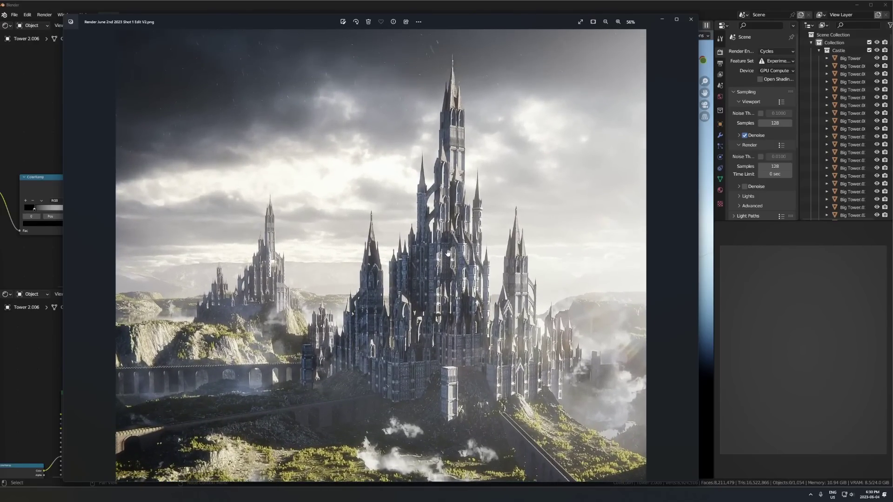
pyautogui.scroll(-2, 448, 254)
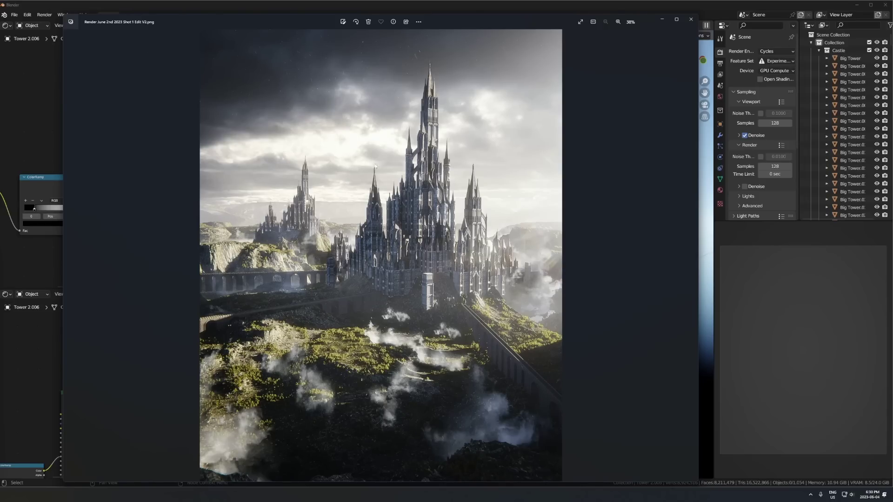
pyautogui.click(44, 136)
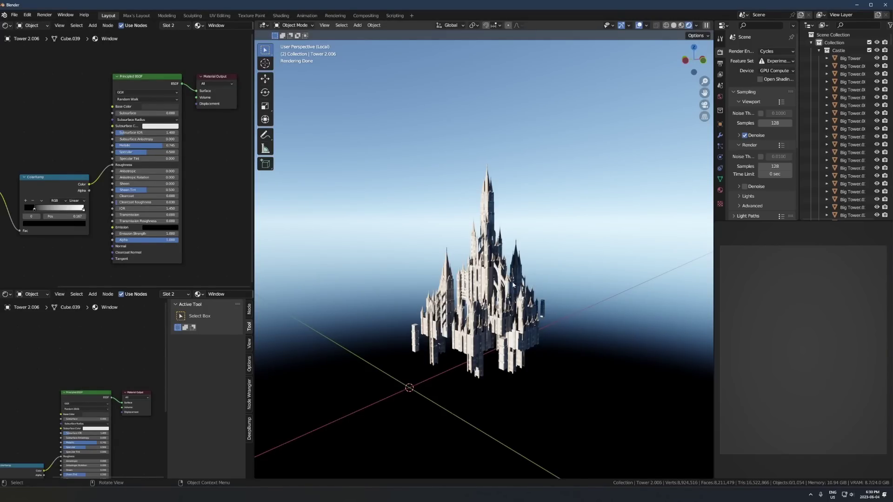
# Step: Examine the castle model's central spire, flying buttresses and surrounding towers from several distances and angles
pyautogui.scroll(3, 513, 285)
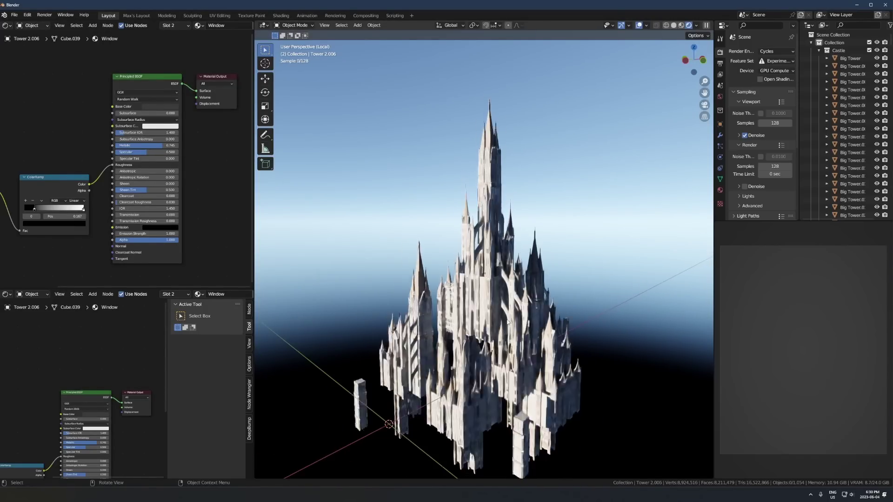
pyautogui.moveTo(513, 284); pyautogui.dragTo(500, 312, button='middle')
pyautogui.scroll(2, 480, 315)
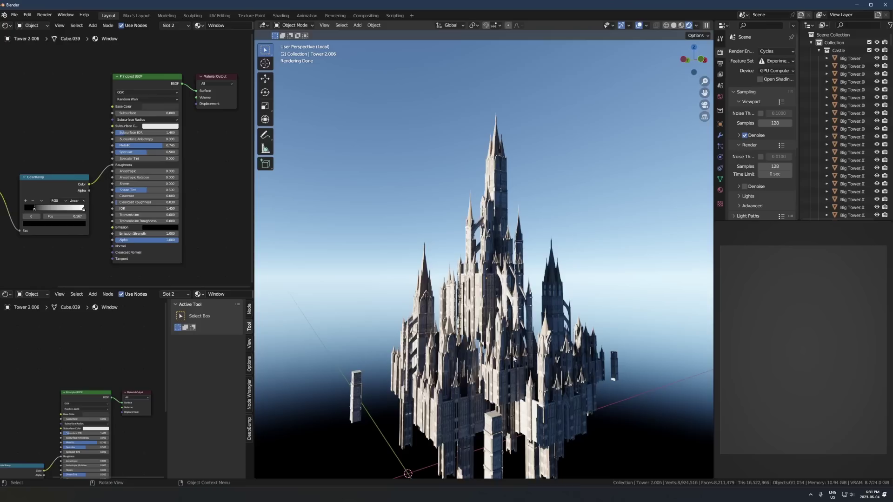
pyautogui.click(485, 295)
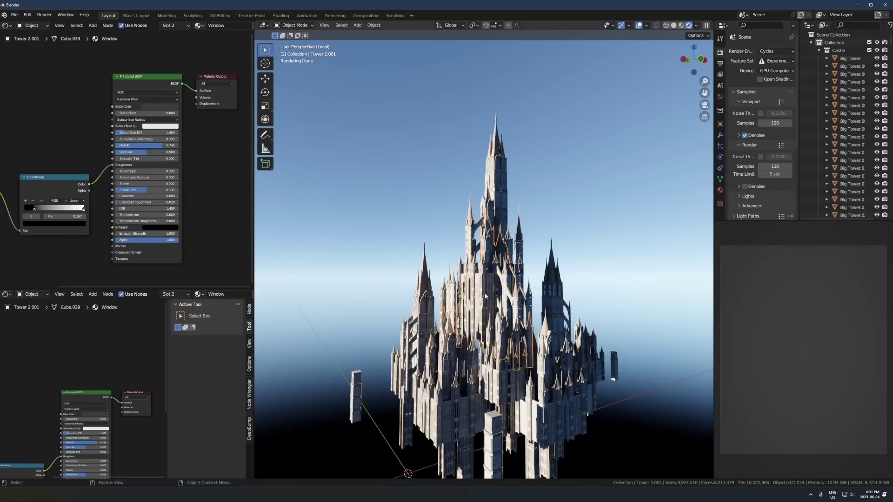
pyautogui.scroll(3, 533, 177)
pyautogui.scroll(-8, 533, 196)
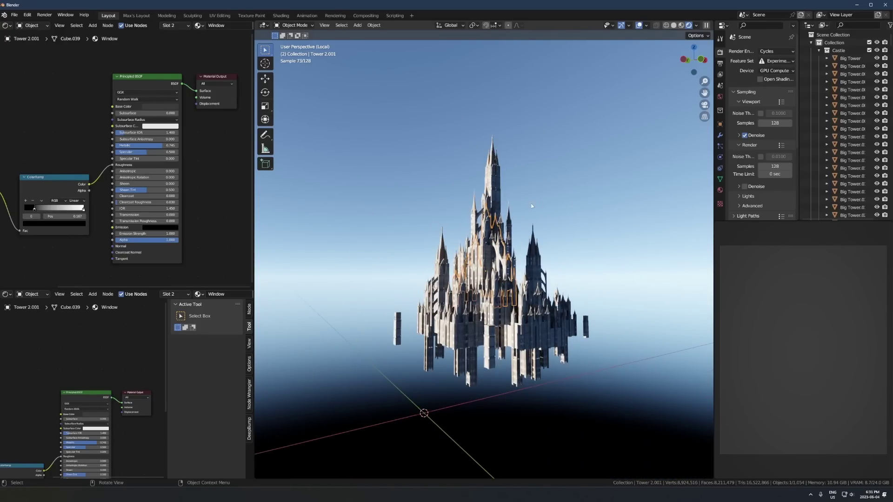
pyautogui.click(534, 234)
pyautogui.scroll(8, 534, 233)
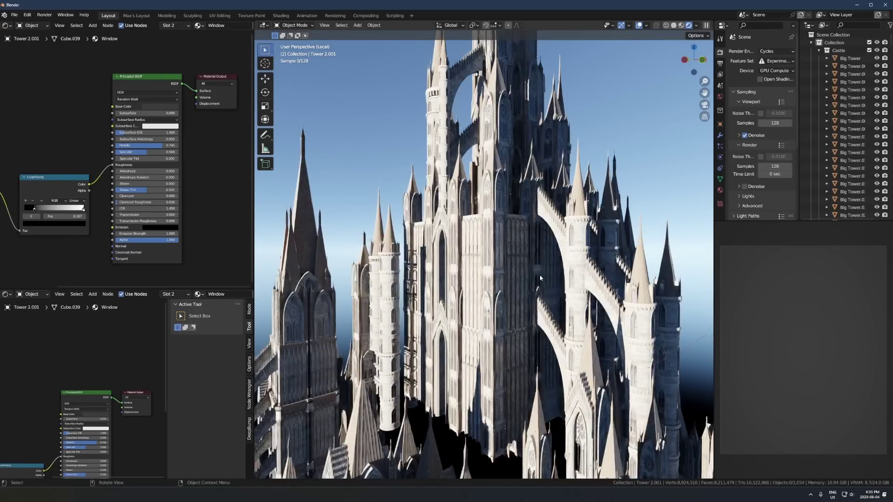
pyautogui.scroll(-6, 534, 267)
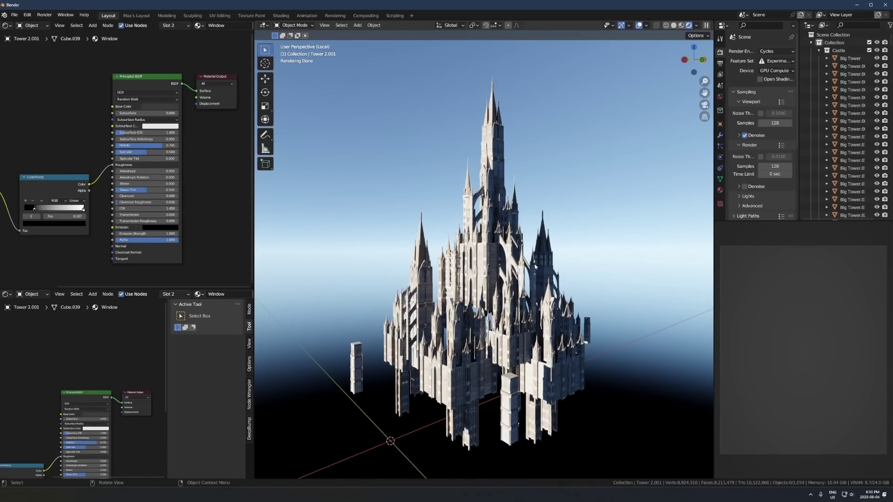
pyautogui.scroll(5, 534, 260)
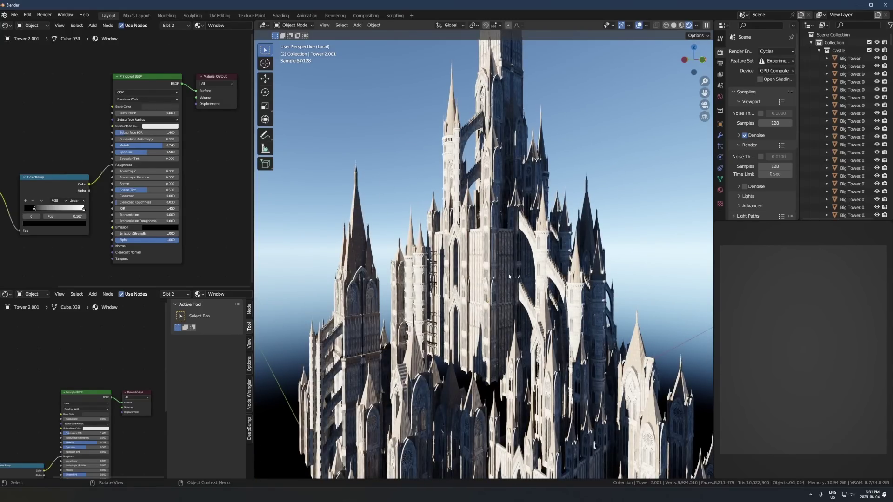
pyautogui.moveTo(516, 291); pyautogui.dragTo(461, 303, button='middle')
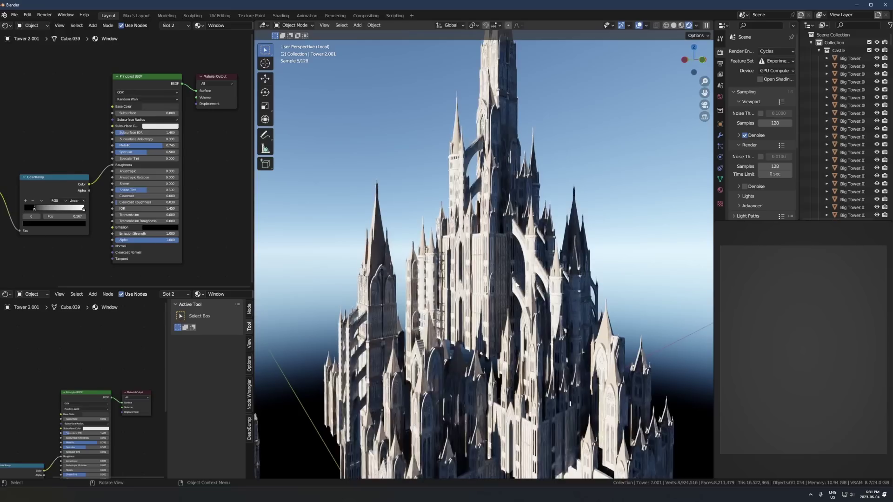
# Step: Inspect how the central tower section fits among its neighbours, viewing the castle from behind, below and the front
pyautogui.click(492, 298)
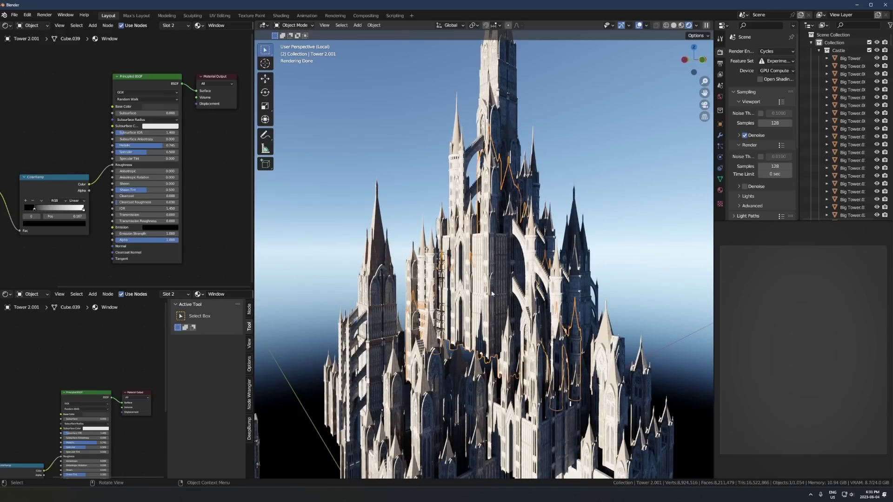
pyautogui.moveTo(493, 294); pyautogui.dragTo(543, 304, button='middle')
pyautogui.moveTo(641, 316); pyautogui.dragTo(558, 315, button='middle')
pyautogui.scroll(4, 568, 311)
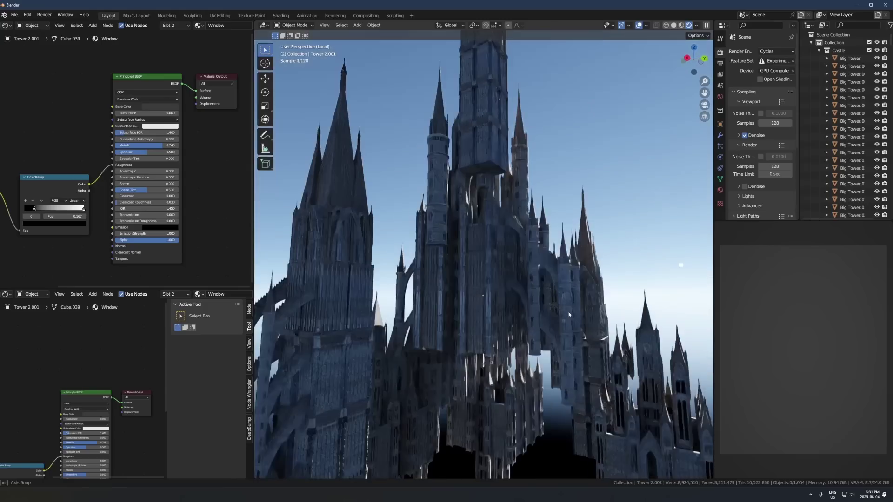
pyautogui.scroll(-5, 568, 314)
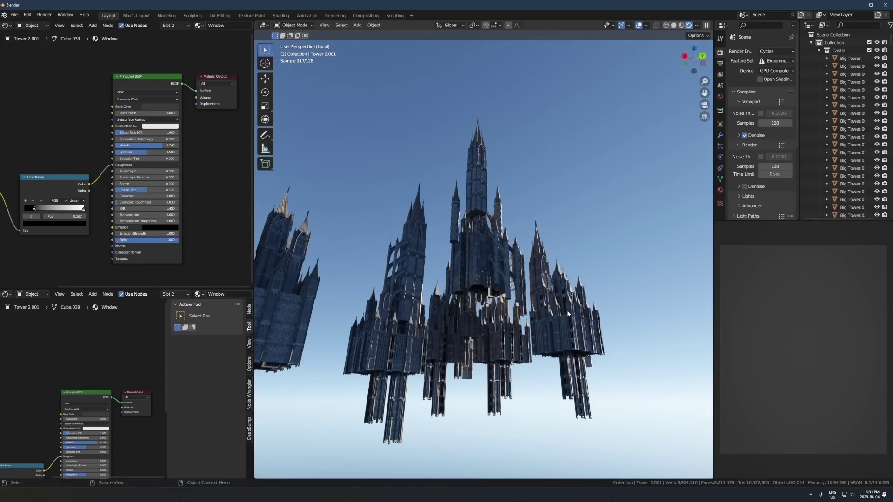
pyautogui.scroll(3, 568, 314)
pyautogui.moveTo(516, 272); pyautogui.dragTo(491, 309, button='middle')
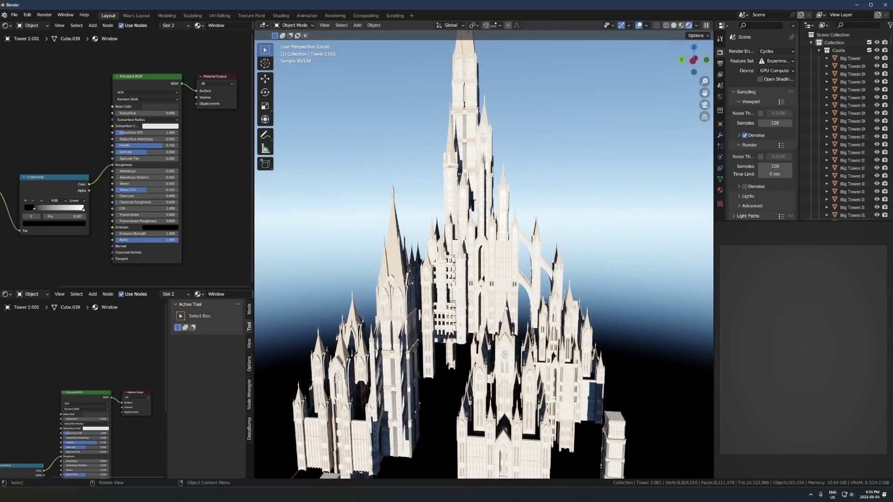
pyautogui.moveTo(479, 271); pyautogui.dragTo(538, 282, button='middle')
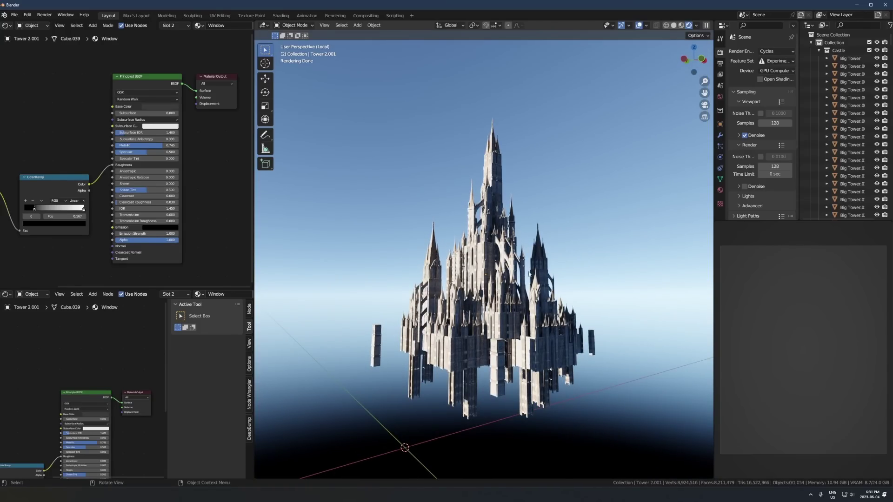
pyautogui.scroll(5, 528, 274)
pyautogui.moveTo(527, 274); pyautogui.dragTo(419, 200, button='middle')
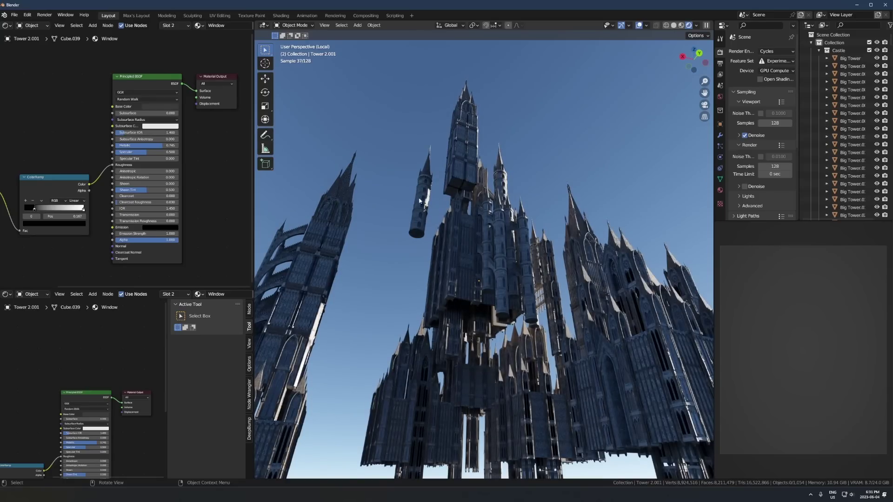
# Step: Inspect the floating round turret beside the main spire and the central tower section within the whole castle
pyautogui.click(419, 201)
pyautogui.moveTo(523, 262); pyautogui.dragTo(577, 217, button='middle')
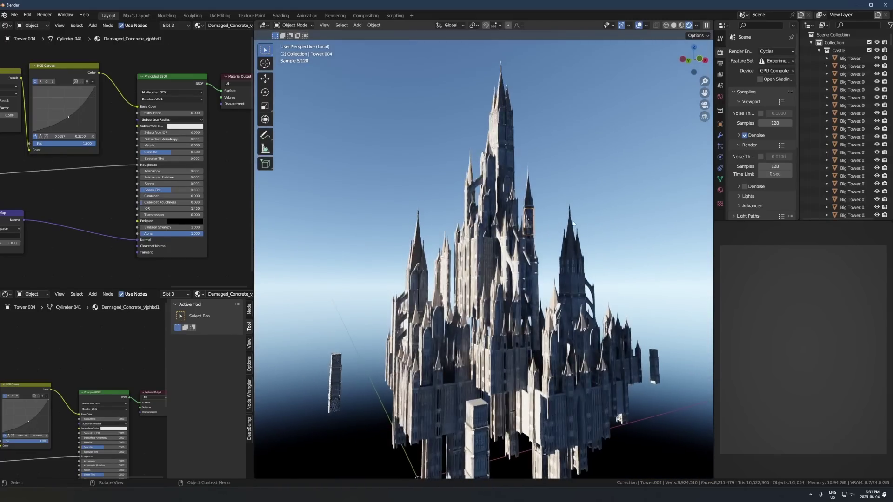
pyautogui.moveTo(511, 258); pyautogui.dragTo(515, 405, button='middle')
pyautogui.scroll(-3, 450, 233)
pyautogui.scroll(5, 490, 250)
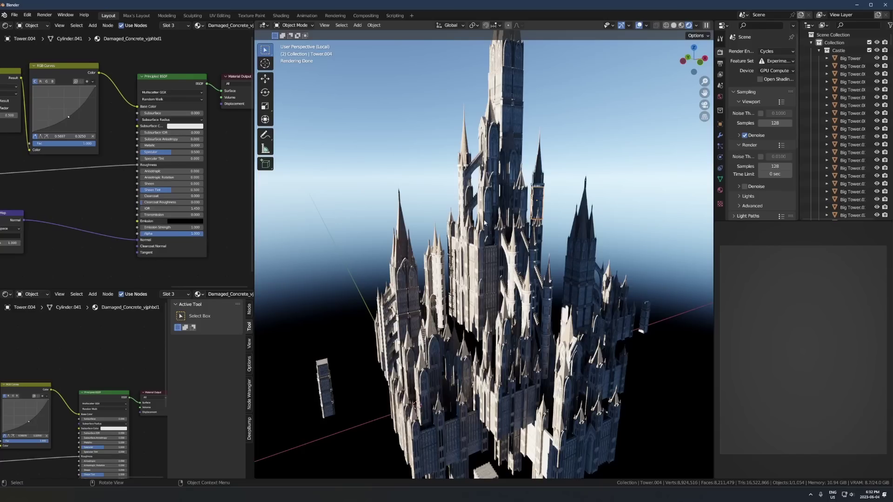
pyautogui.scroll(-3, 502, 233)
pyautogui.click(494, 285)
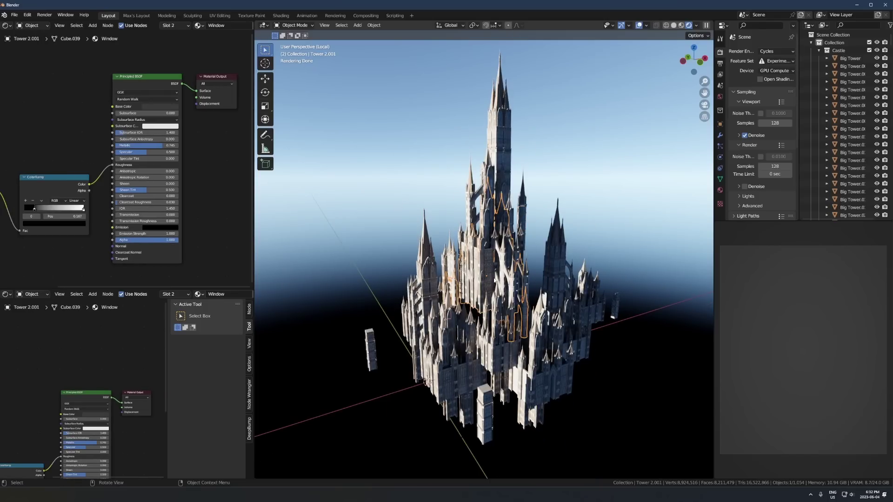
pyautogui.scroll(-2, 495, 286)
pyautogui.scroll(1, 495, 289)
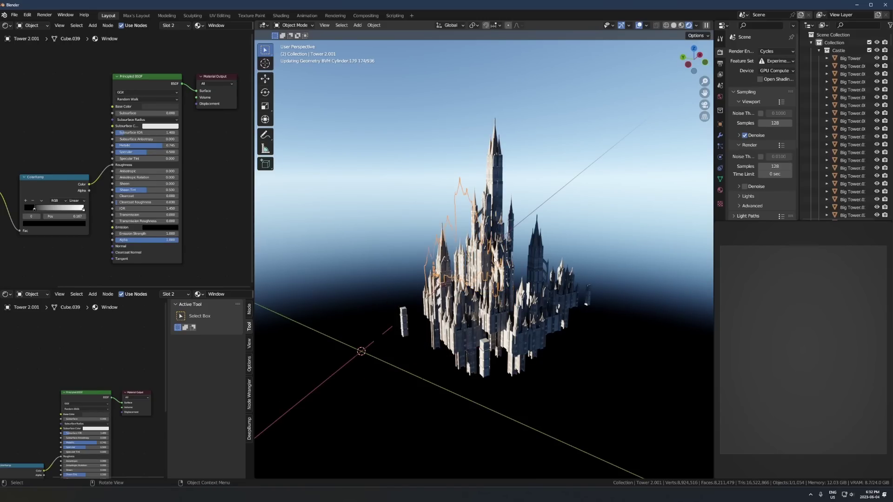
# Step: Exit local view to show the whole scene, and frame the detached gothic arch block beside the castle
pyautogui.press('KP_Divide')
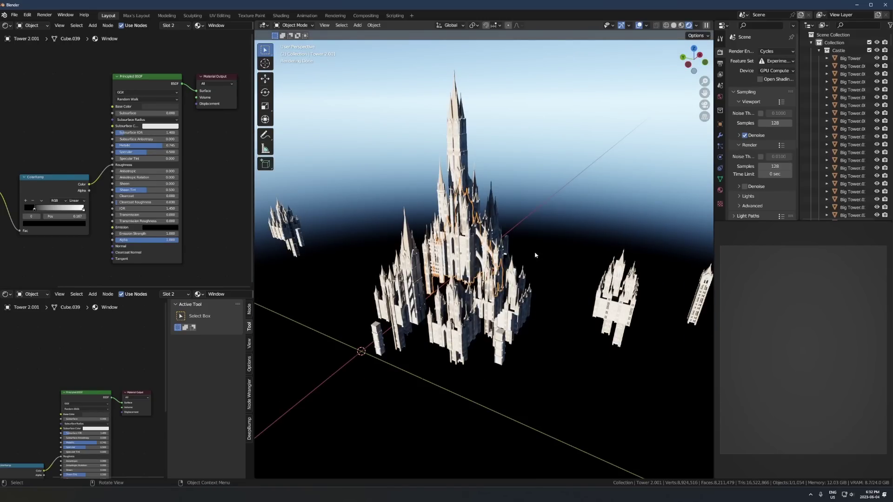
pyautogui.moveTo(555, 290); pyautogui.dragTo(609, 305, button='middle')
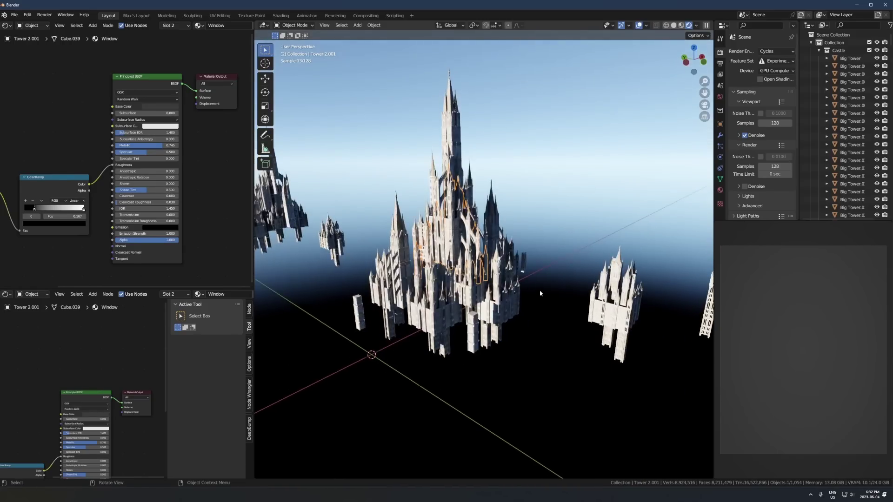
pyautogui.click(611, 306)
pyautogui.press('KP_Decimal')
pyautogui.scroll(4, 505, 302)
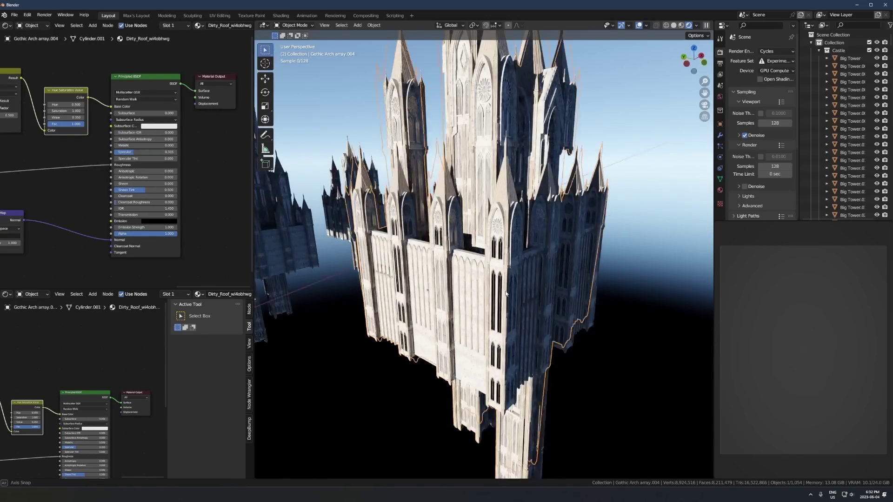
# Step: Examine the repeated building blocks of the castle by selecting its central, side tower and front base sections
pyautogui.scroll(-6, 505, 298)
pyautogui.moveTo(500, 279); pyautogui.dragTo(593, 299, button='middle')
pyautogui.scroll(-4, 593, 299)
pyautogui.click(401, 257)
pyautogui.keyDown('shift'); pyautogui.moveTo(401, 257); pyautogui.dragTo(444, 238, button='middle'); pyautogui.keyUp('shift')
pyautogui.click(444, 238)
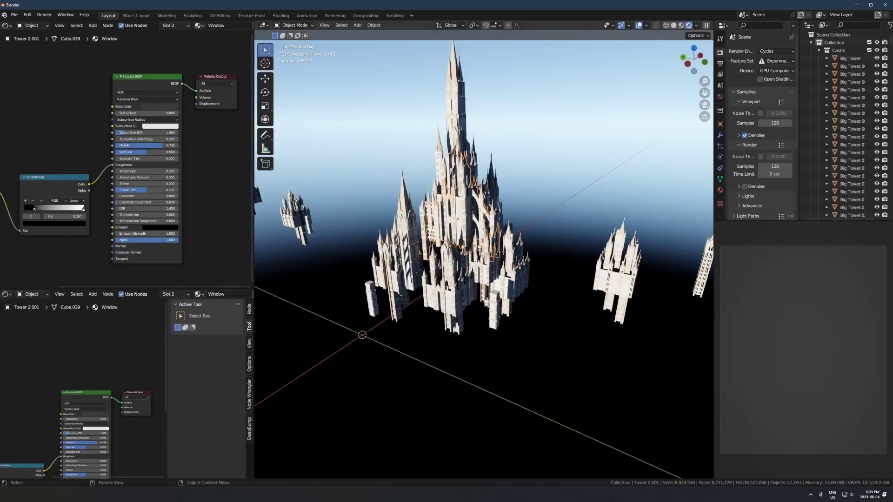
pyautogui.scroll(1, 415, 238)
pyautogui.click(393, 251)
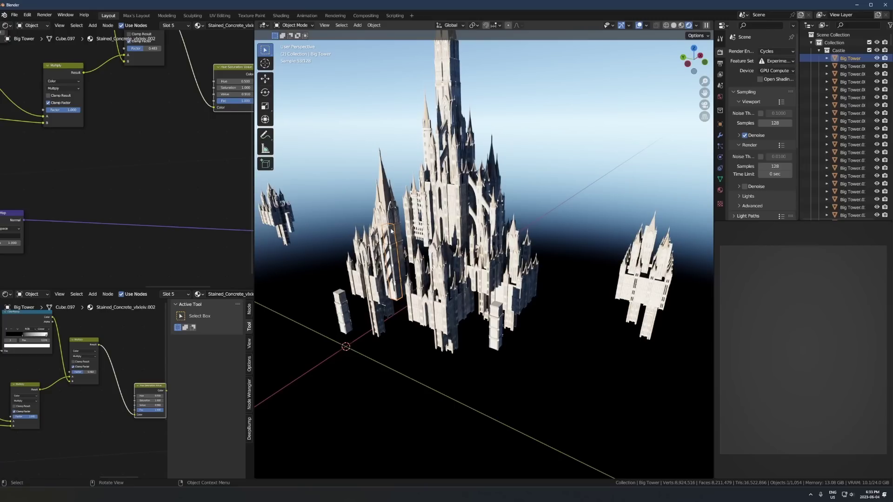
pyautogui.click(437, 271)
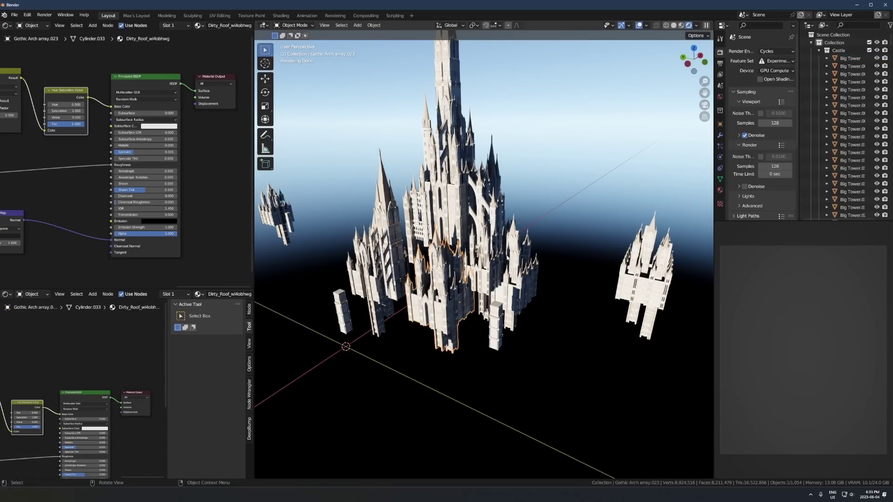
pyautogui.scroll(3, 507, 258)
pyautogui.click(509, 237)
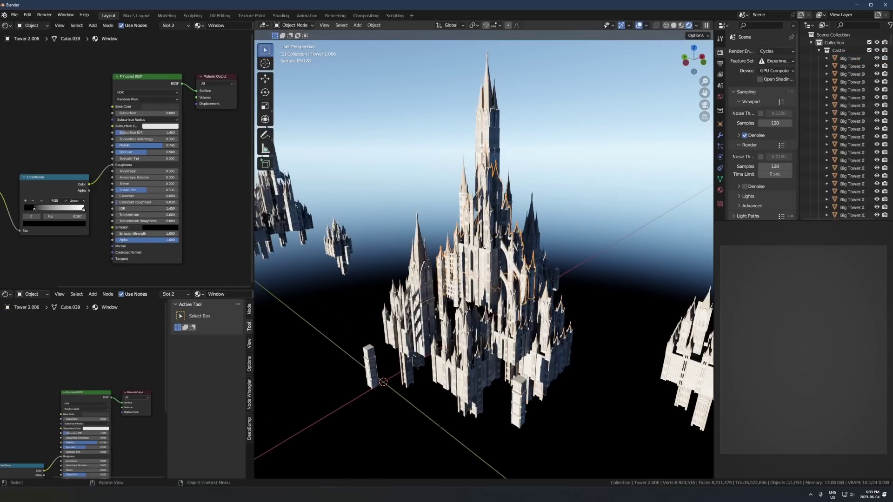
# Step: Select the detached gothic arch block beside the castle and isolate it in local view
pyautogui.moveTo(540, 251); pyautogui.dragTo(535, 269, button='middle')
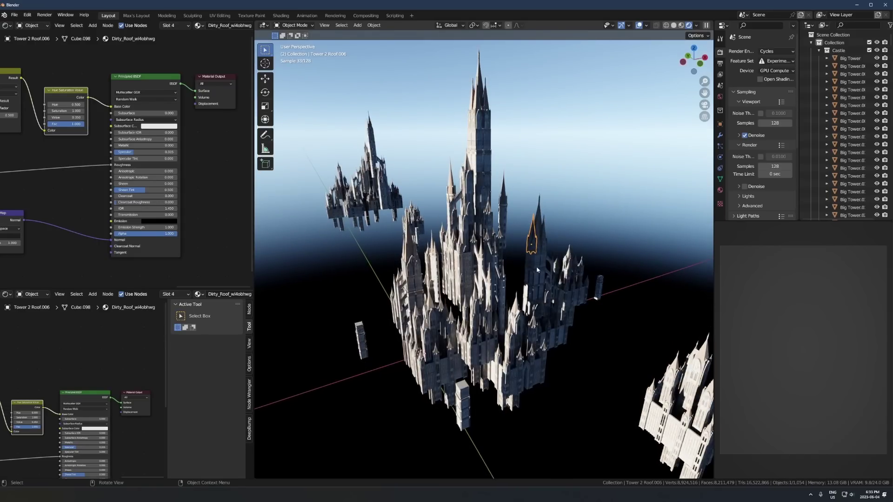
pyautogui.click(536, 271)
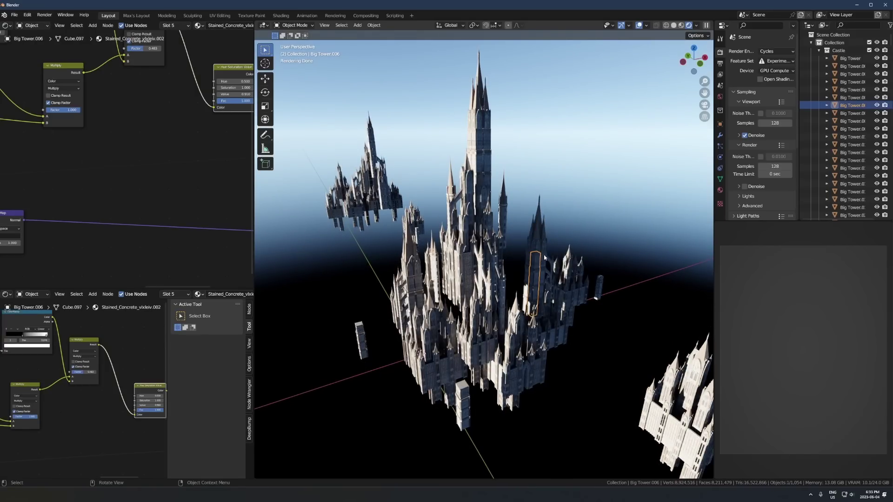
pyautogui.click(567, 280)
pyautogui.press('KP_Decimal')
pyautogui.scroll(2, 456, 274)
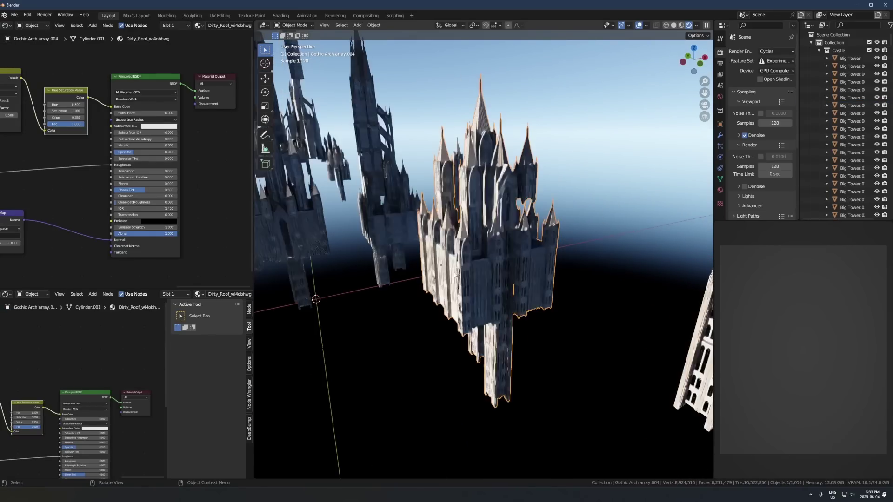
pyautogui.press('KP_Divide')
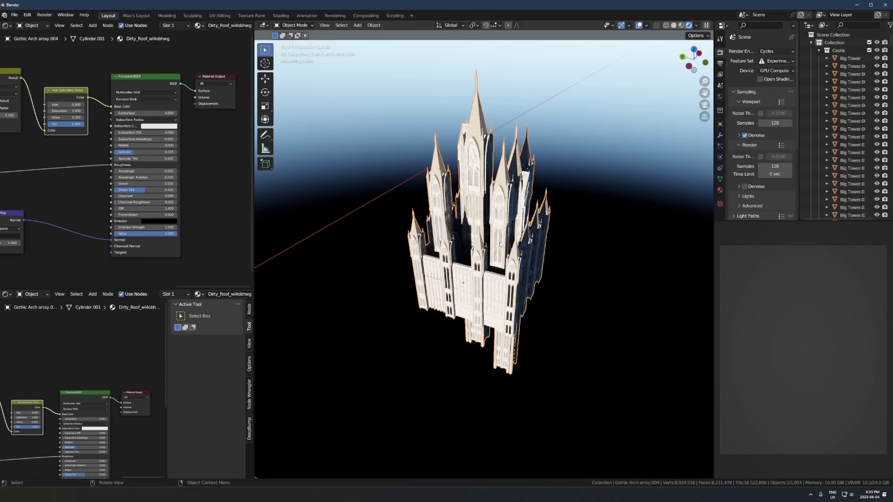
# Step: Examine the isolated castle block's outer towers, arcade walls and overall layout from the front, corner and above
pyautogui.scroll(4, 500, 244)
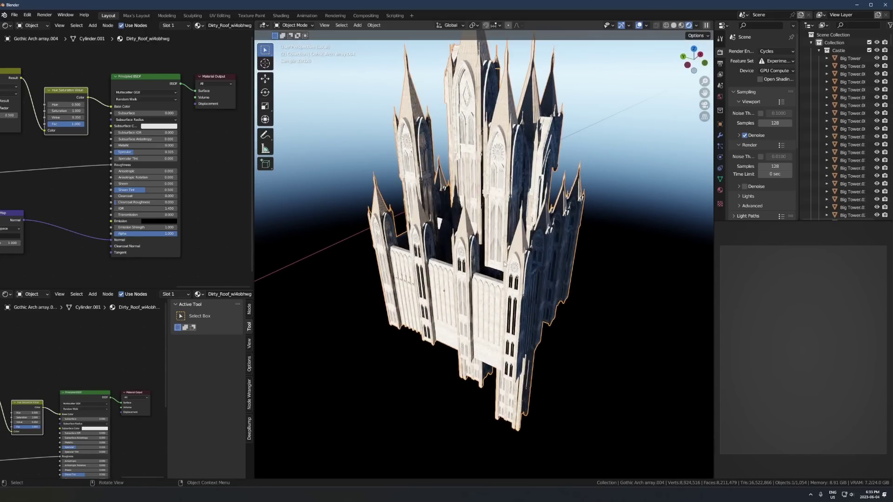
pyautogui.scroll(4, 504, 262)
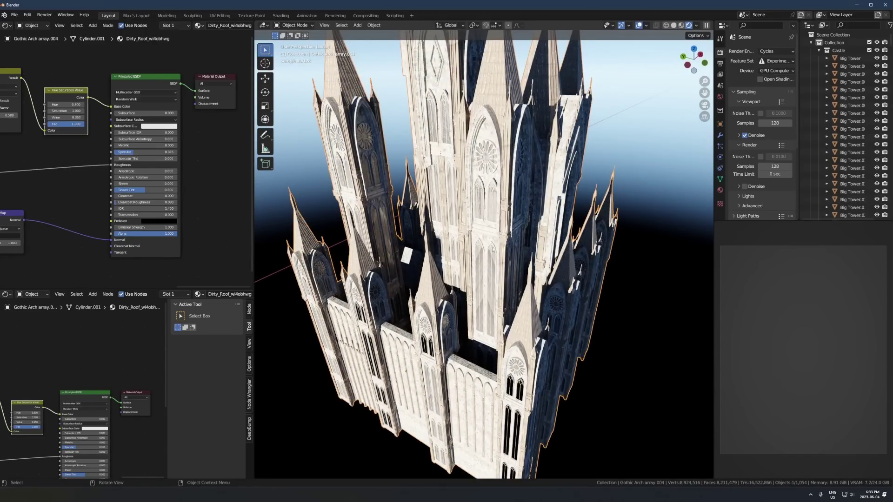
pyautogui.moveTo(493, 248); pyautogui.dragTo(529, 271, button='middle')
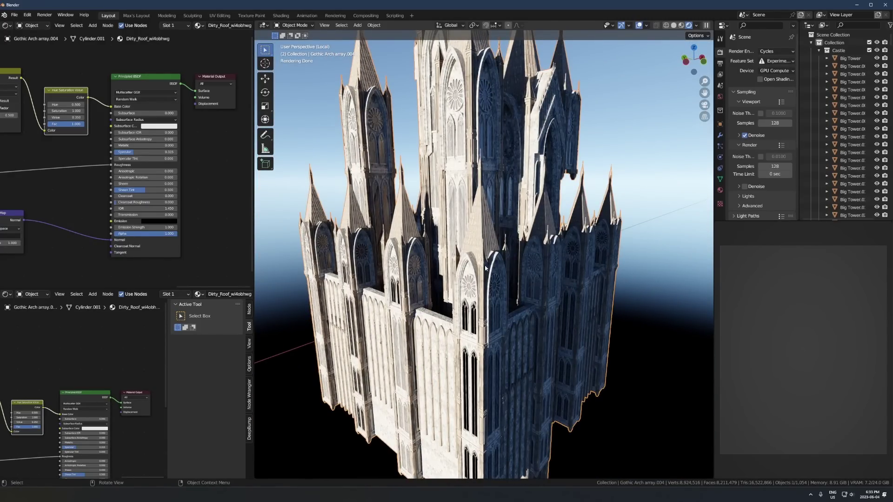
pyautogui.scroll(-2, 481, 259)
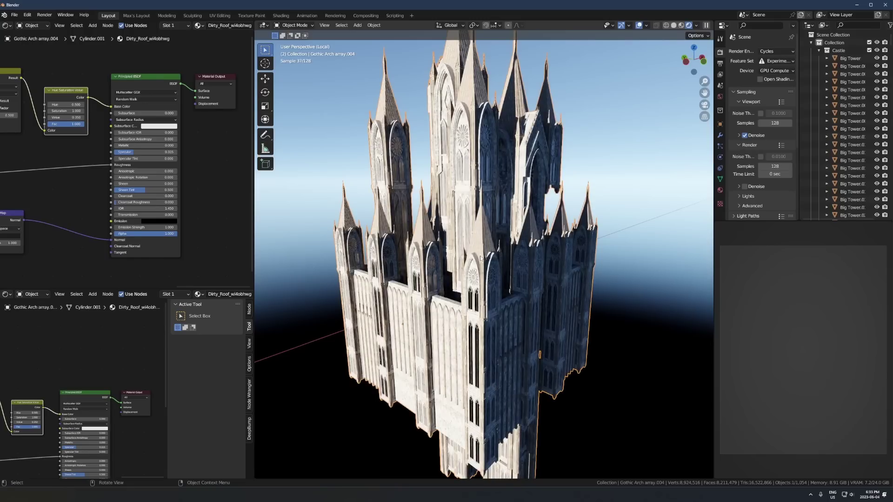
pyautogui.moveTo(480, 259); pyautogui.dragTo(488, 285, button='middle')
pyautogui.press('KP_7')
pyautogui.scroll(5, 493, 289)
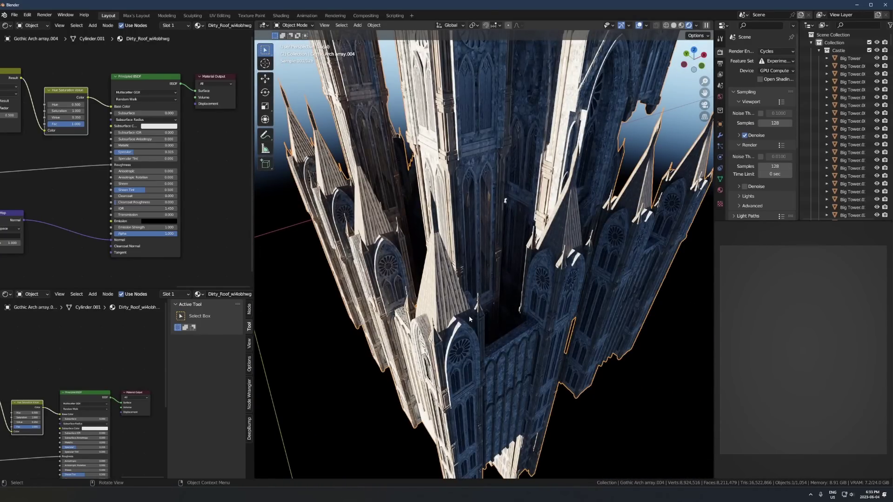
pyautogui.moveTo(462, 325); pyautogui.dragTo(463, 238, button='middle')
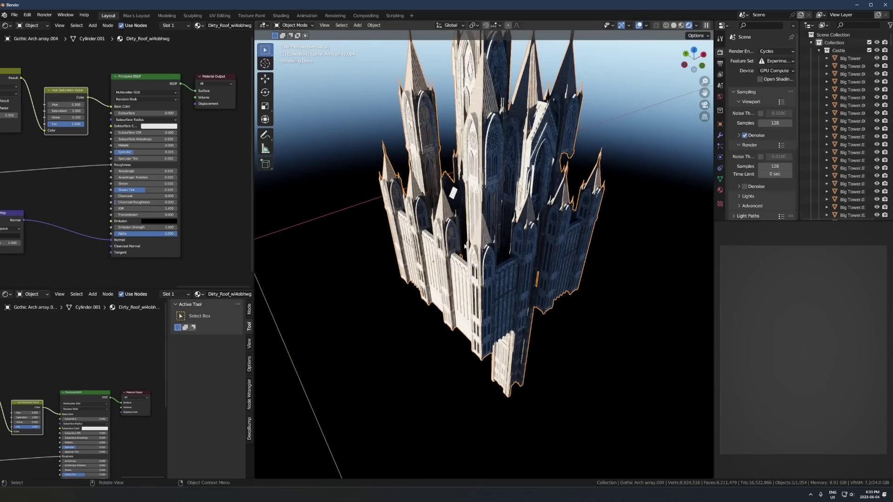
pyautogui.keyDown('shift'); pyautogui.moveTo(465, 247); pyautogui.dragTo(477, 284, button='middle'); pyautogui.keyUp('shift')
pyautogui.scroll(3, 447, 279)
pyautogui.moveTo(409, 275); pyautogui.dragTo(454, 286, button='middle')
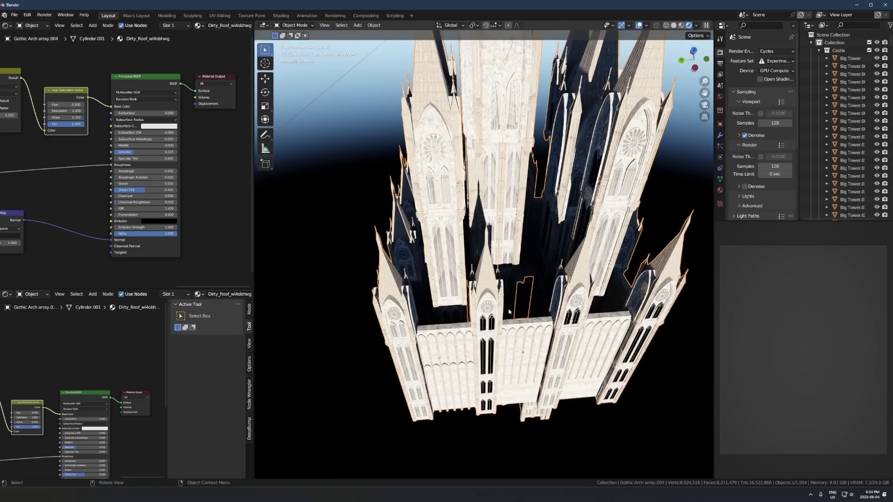
pyautogui.moveTo(454, 227); pyautogui.dragTo(423, 223, button='middle')
pyautogui.scroll(-2, 447, 218)
pyautogui.moveTo(556, 183)
pyautogui.mouseDown(button='middle')
pyautogui.moveTo(520, 176)
pyautogui.moveTo(445, 305)
pyautogui.mouseUp(button='middle')
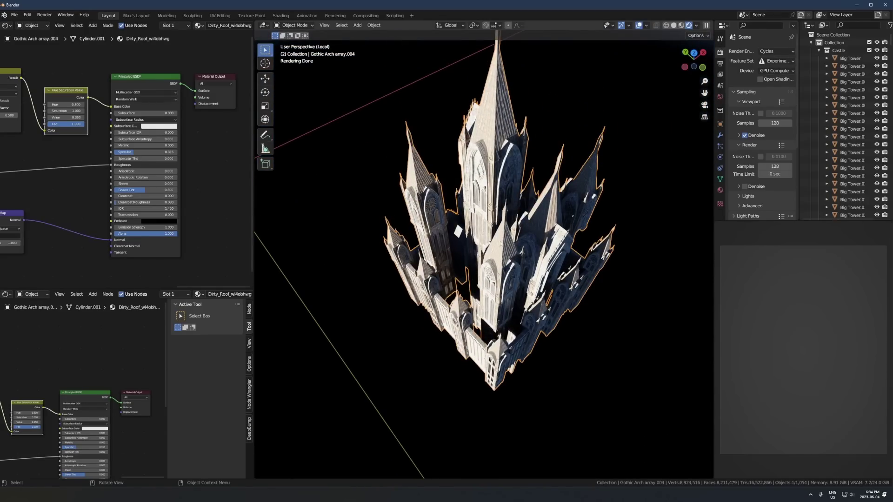
# Step: Inspect the central spire's roof tiles and gothic arch details up close, and compare them with the surrounding towers
pyautogui.scroll(3, 501, 246)
pyautogui.moveTo(512, 211); pyautogui.dragTo(481, 310, button='middle')
pyautogui.scroll(4, 431, 312)
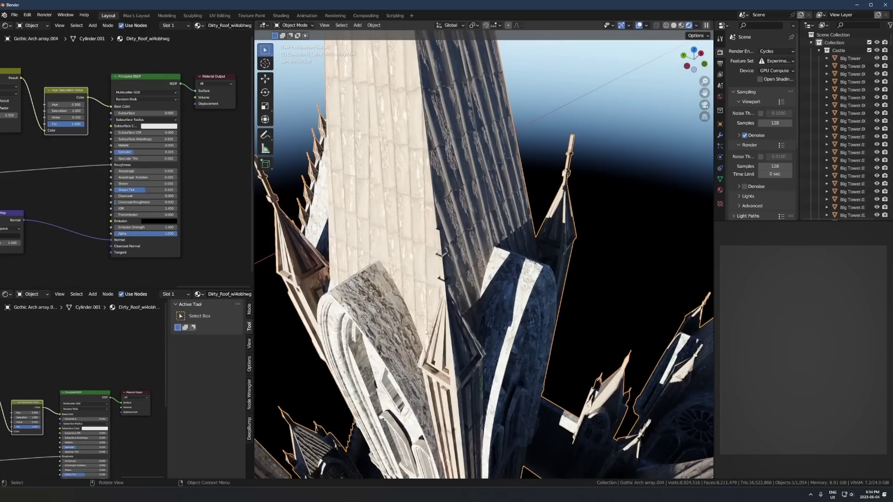
pyautogui.scroll(-4, 432, 321)
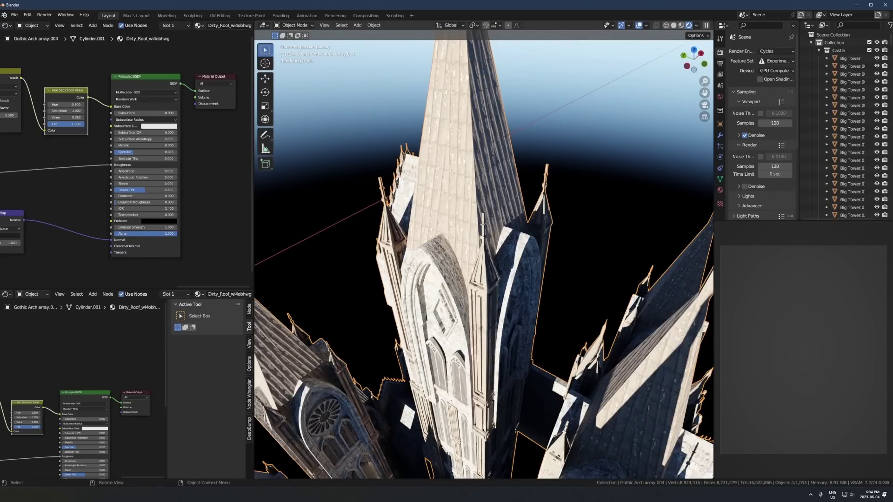
pyautogui.scroll(-6, 495, 288)
pyautogui.moveTo(495, 288); pyautogui.dragTo(488, 331, button='middle')
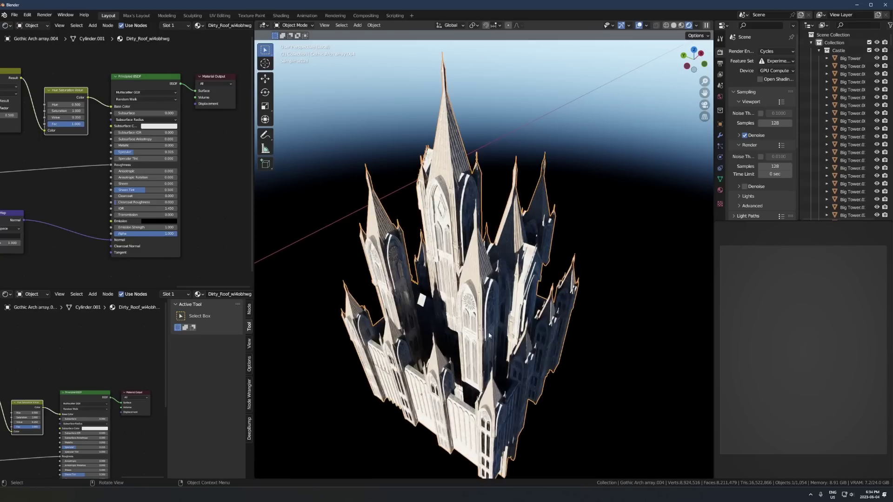
pyautogui.scroll(-2, 489, 331)
pyautogui.scroll(6, 498, 345)
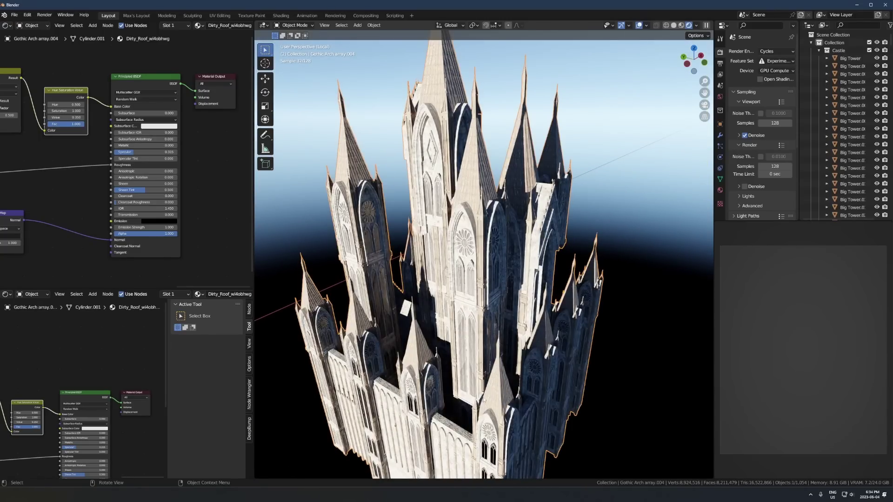
# Step: Deselect the castle block and check it in solid shading before returning to rendered shading
pyautogui.scroll(-4, 508, 360)
pyautogui.moveTo(508, 361)
pyautogui.mouseDown(button='middle')
pyautogui.moveTo(535, 290)
pyautogui.moveTo(431, 268)
pyautogui.moveTo(473, 278)
pyautogui.moveTo(472, 326)
pyautogui.mouseUp(button='middle')
pyautogui.scroll(4, 536, 290)
pyautogui.scroll(-4, 431, 268)
pyautogui.press('z')
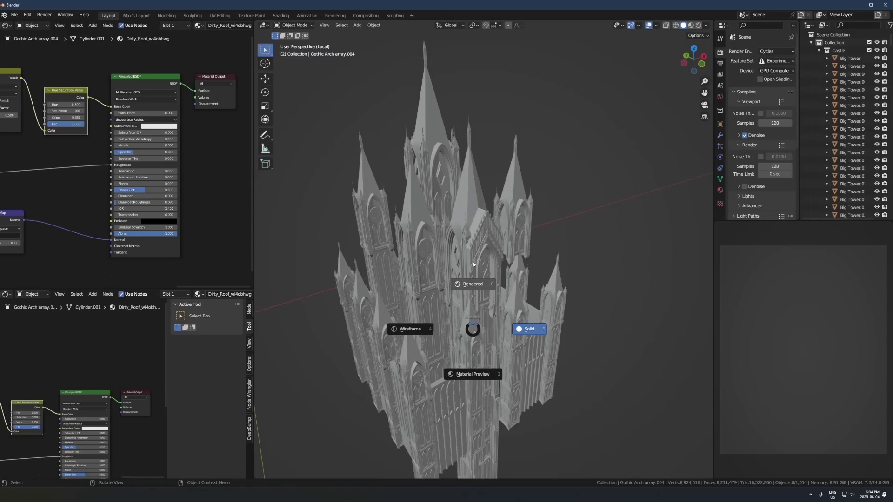
pyautogui.click(473, 262)
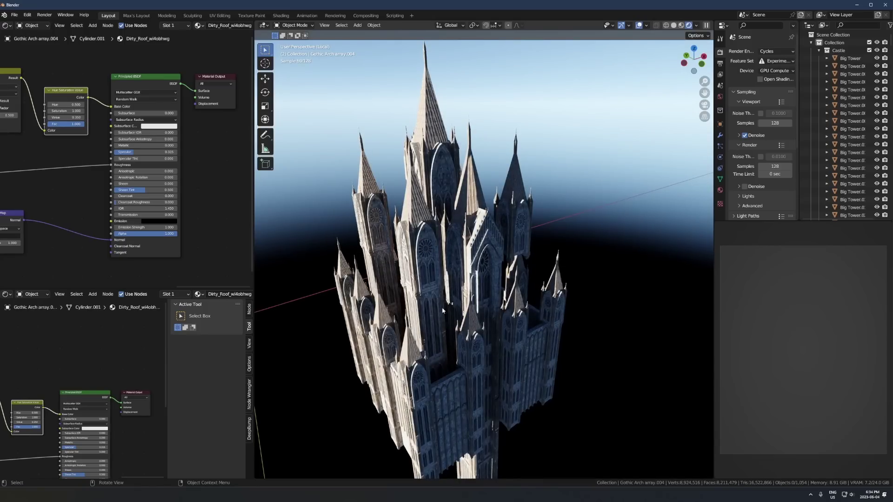
# Step: Inspect the arched wall panels between the front towers and the tower windows at close range
pyautogui.moveTo(442, 311); pyautogui.dragTo(490, 283, button='middle')
pyautogui.scroll(4, 477, 309)
pyautogui.scroll(3, 490, 283)
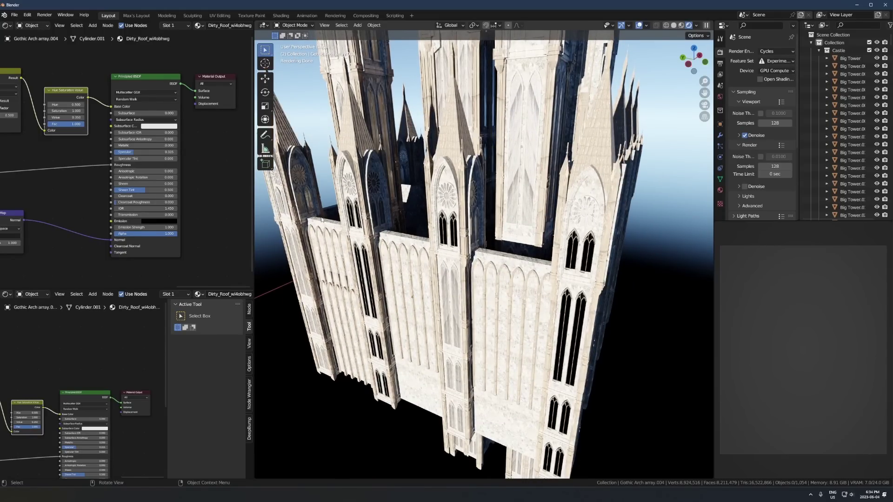
pyautogui.scroll(3, 404, 259)
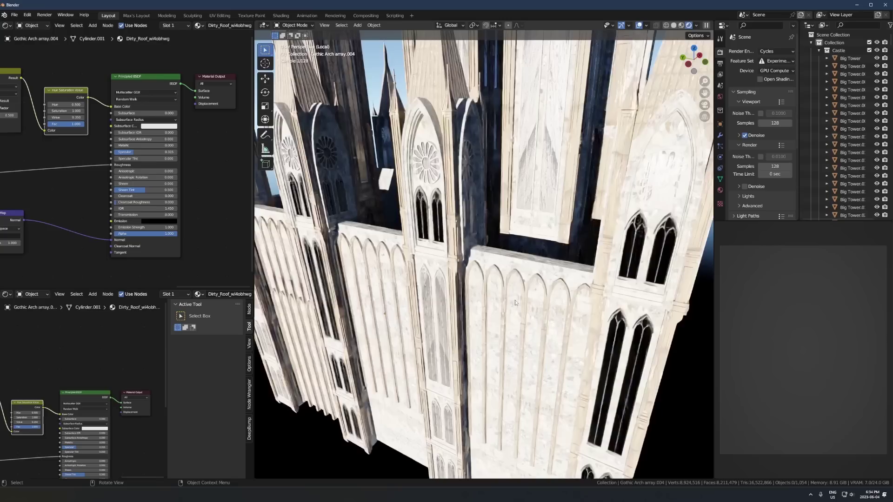
pyautogui.moveTo(403, 259); pyautogui.dragTo(424, 289, button='middle')
pyautogui.scroll(3, 423, 288)
pyautogui.scroll(-5, 405, 287)
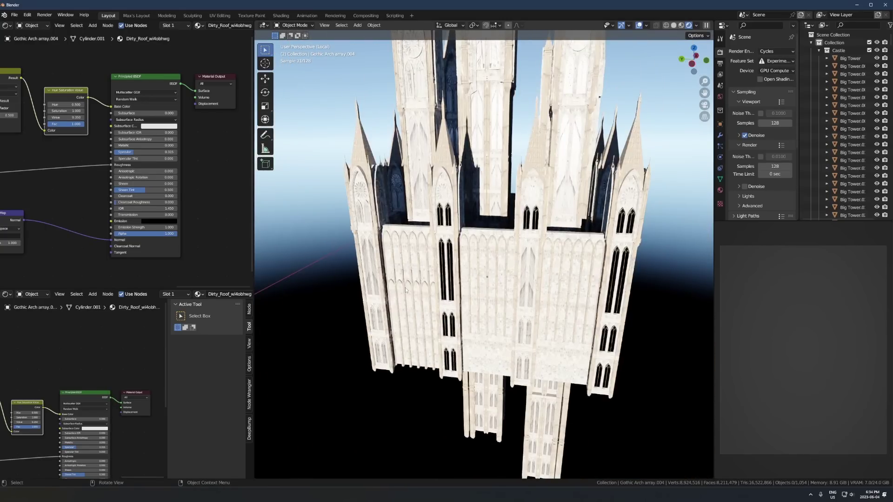
pyautogui.scroll(4, 405, 287)
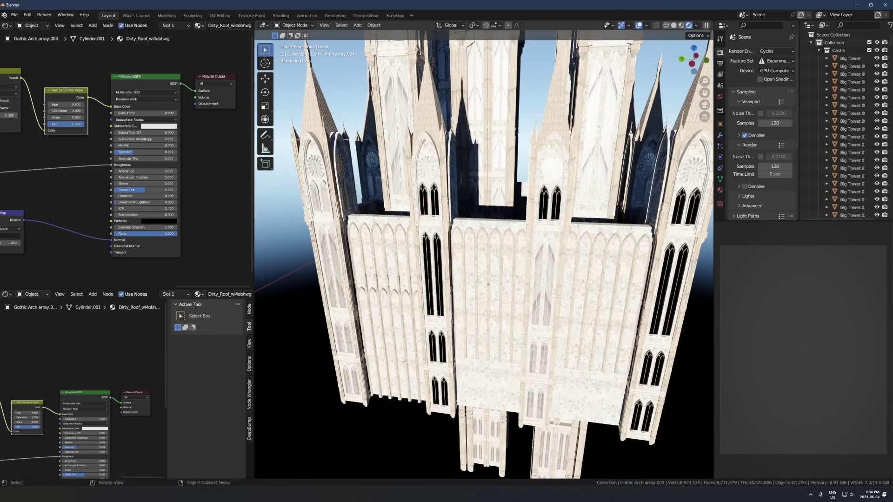
pyautogui.moveTo(489, 369); pyautogui.dragTo(488, 325, button='middle')
pyautogui.scroll(-5, 489, 325)
pyautogui.scroll(5, 487, 273)
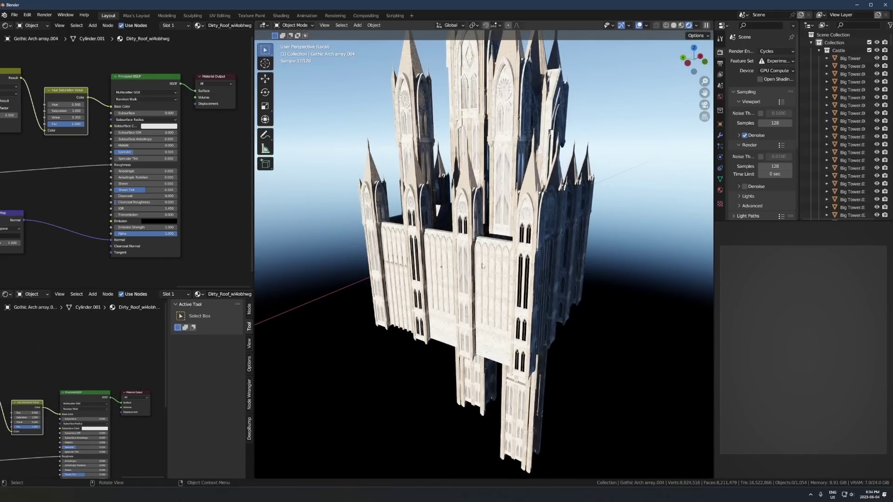
# Step: Review the whole castle block from the front and corner to see how towers and wall panels repeat
pyautogui.moveTo(486, 272); pyautogui.dragTo(484, 295, button='middle')
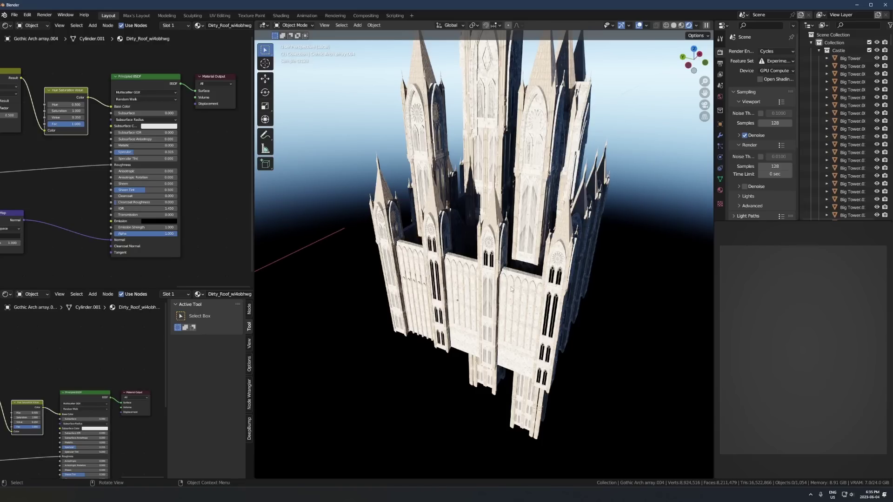
pyautogui.scroll(3, 572, 321)
pyautogui.scroll(-5, 600, 331)
pyautogui.moveTo(600, 331); pyautogui.dragTo(467, 295, button='middle')
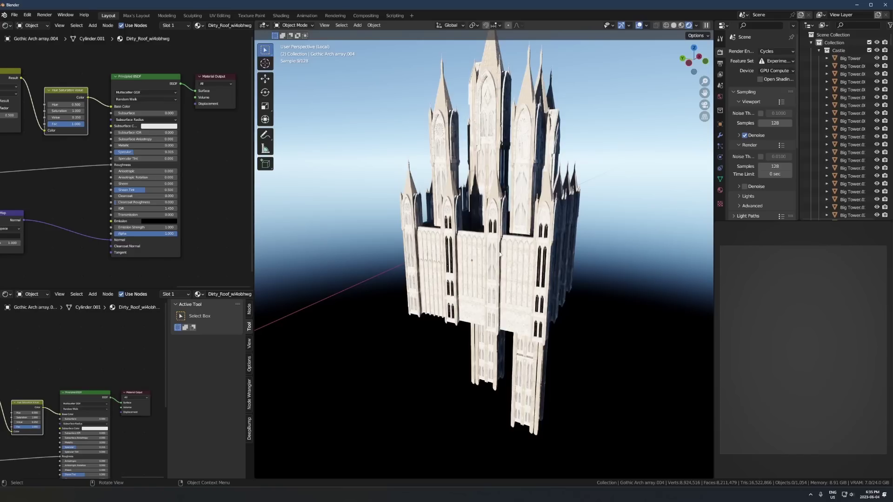
pyautogui.scroll(-3, 516, 265)
pyautogui.scroll(3, 516, 264)
pyautogui.moveTo(516, 264); pyautogui.dragTo(506, 255, button='middle')
pyautogui.scroll(3, 506, 255)
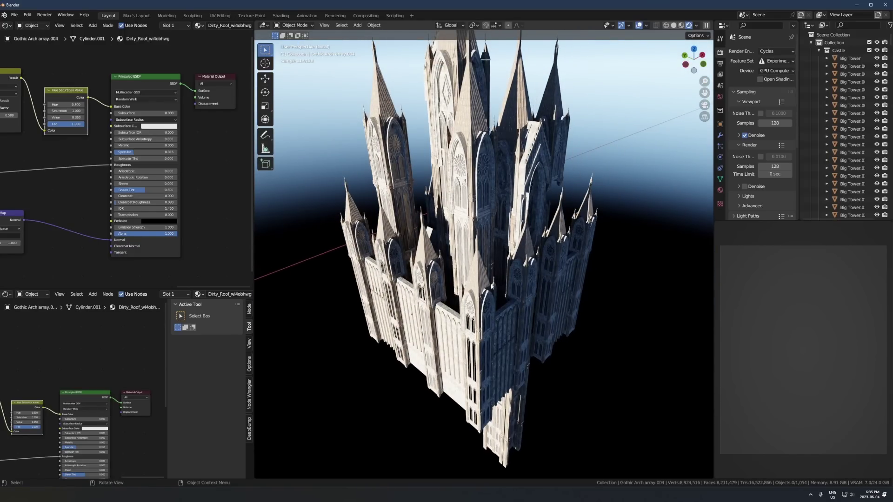
pyautogui.scroll(-5, 492, 286)
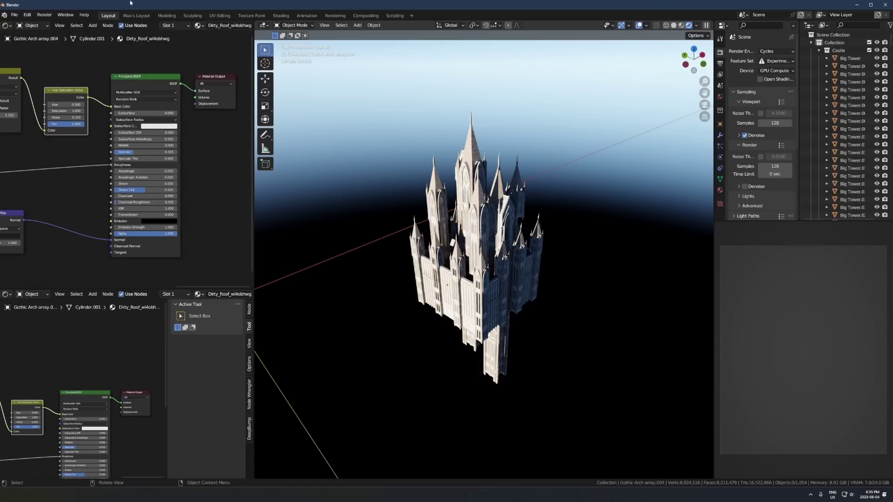
# Step: Exit local view, select the tall narrow tower beside the castle, and frame it with the neighbouring pieces
pyautogui.press('KP_Divide')
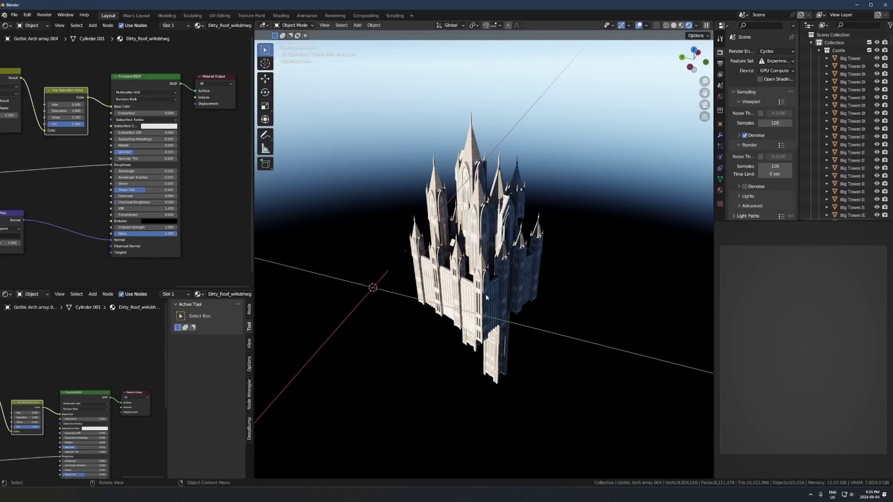
pyautogui.scroll(3, 493, 279)
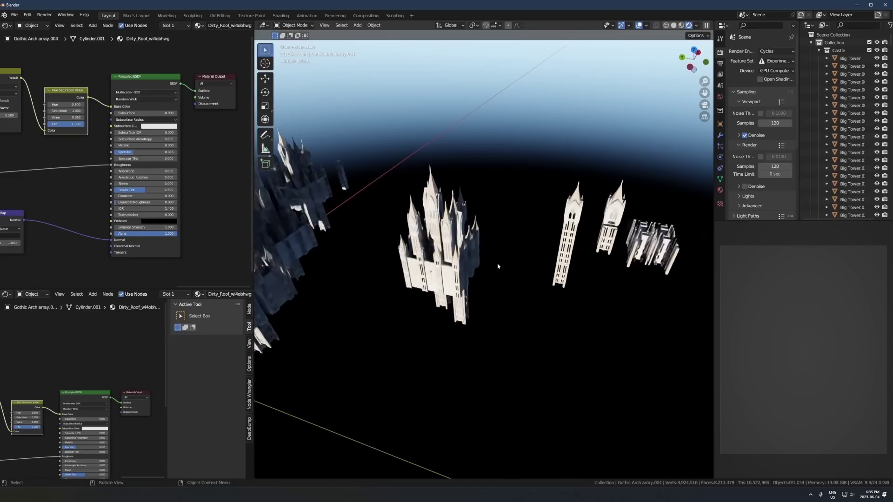
pyautogui.click(560, 261)
pyautogui.press('KP_Decimal')
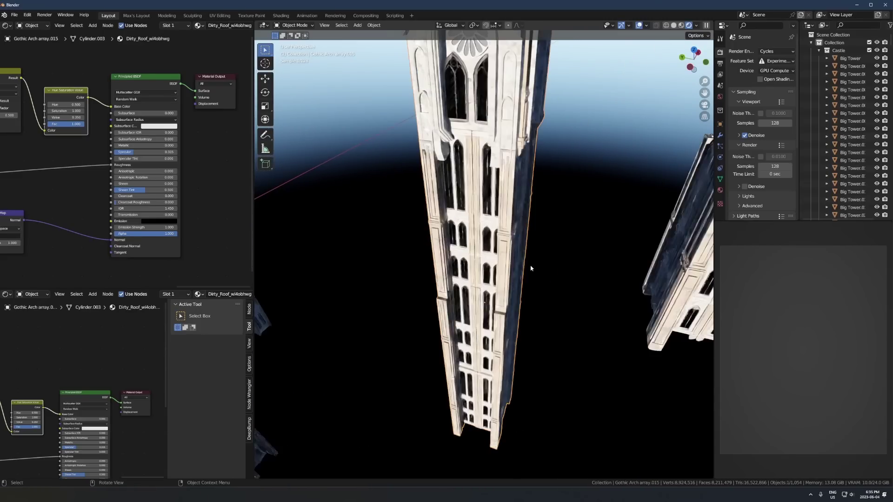
pyautogui.scroll(-5, 530, 268)
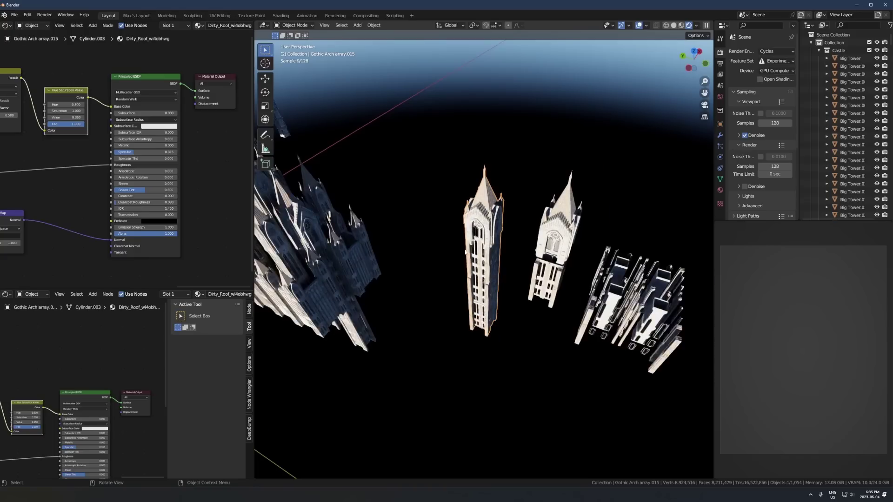
pyautogui.moveTo(465, 252); pyautogui.dragTo(425, 225, button='middle')
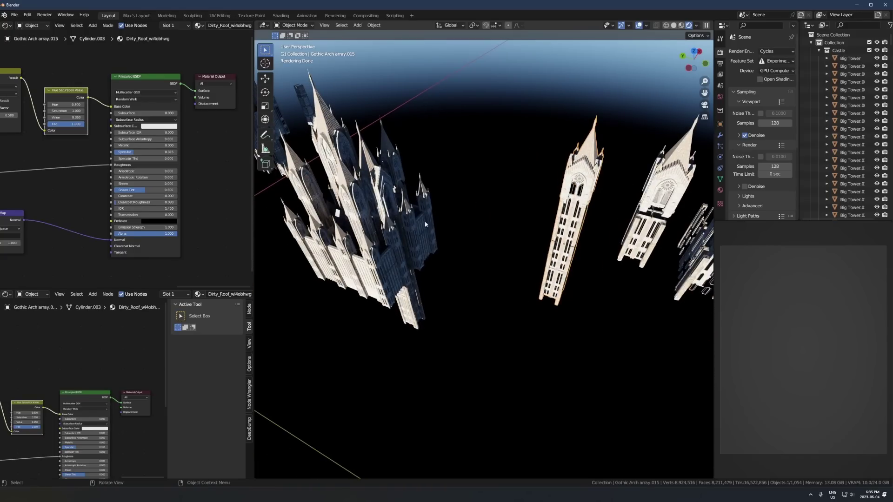
pyautogui.moveTo(324, 213); pyautogui.dragTo(456, 260, button='middle')
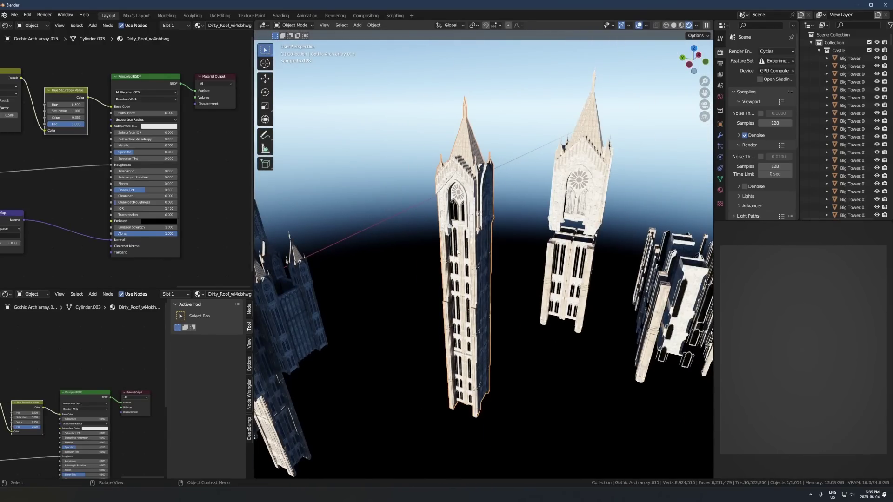
# Step: Isolate the tall narrow tower in local view and display it in wireframe
pyautogui.press('KP_Divide')
pyautogui.scroll(5, 536, 270)
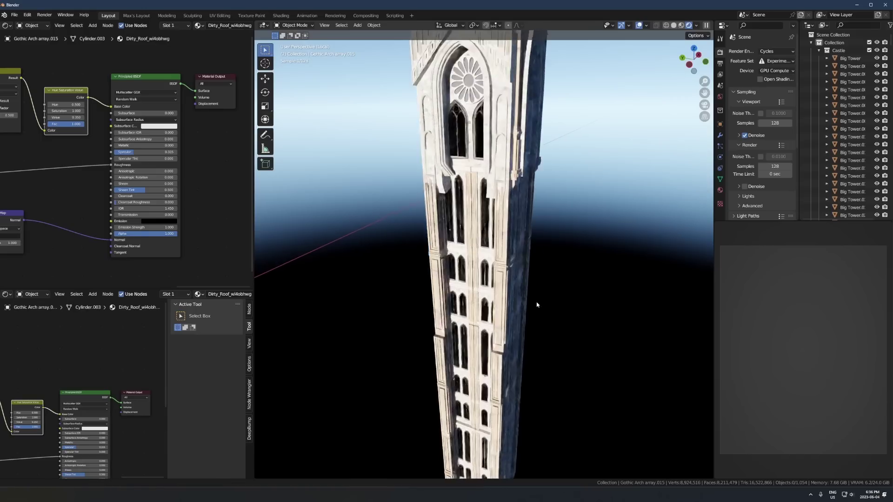
pyautogui.moveTo(537, 305); pyautogui.dragTo(581, 307, button='middle')
pyautogui.press('z')
pyautogui.moveTo(648, 309)
pyautogui.mouseDown(button='middle')
pyautogui.moveTo(580, 308)
pyautogui.moveTo(448, 275)
pyautogui.moveTo(393, 287)
pyautogui.mouseUp(button='middle')
pyautogui.click(451, 275)
pyautogui.hotkey('shift', 'z')
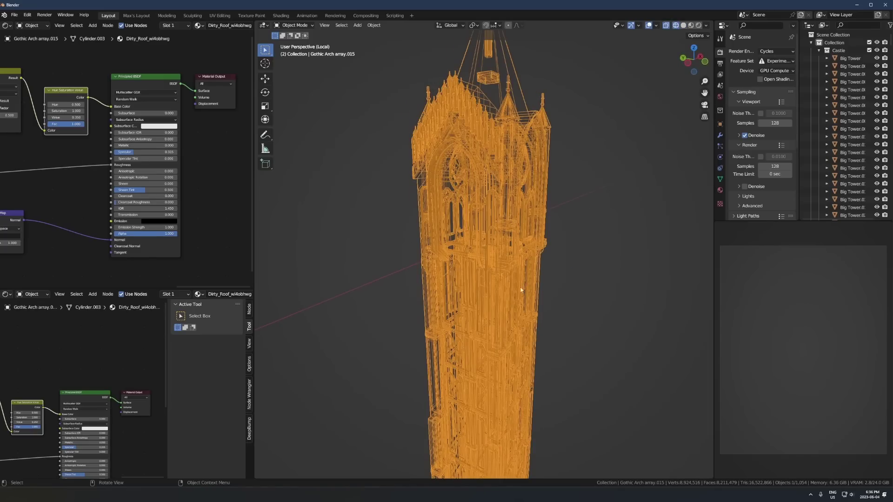
# Step: Deselect the tower, view its wireframe from the front, and return to solid shading
pyautogui.moveTo(574, 263); pyautogui.dragTo(569, 259, button='middle')
pyautogui.hotkey('alt', 'a')
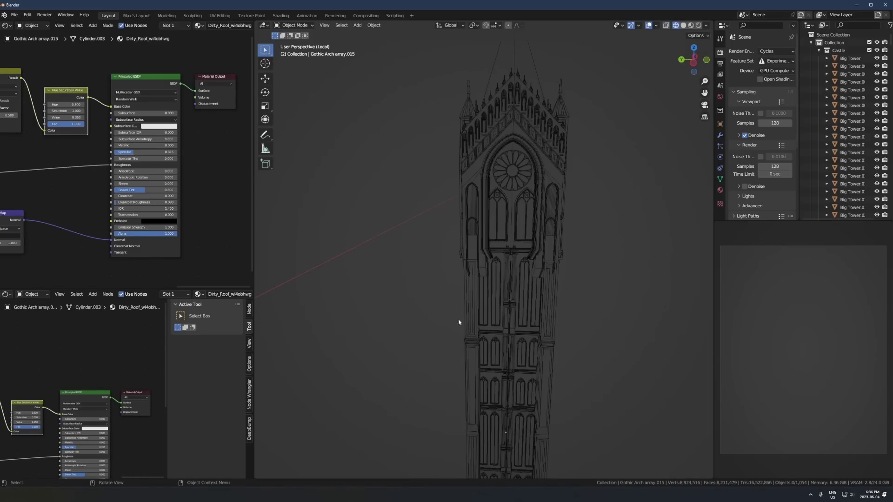
pyautogui.hotkey('shift', 'z')
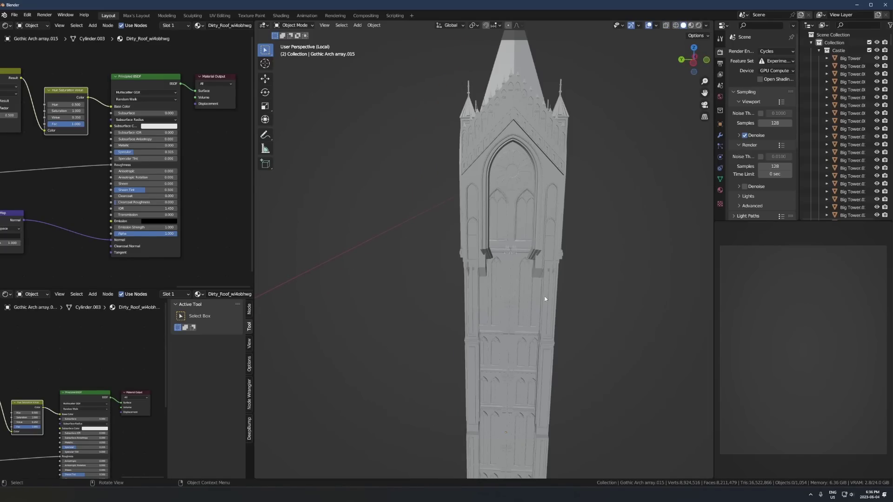
# Step: Switch the viewport to rendered shading and inspect the stacked window rows on the tall tower's shaft
pyautogui.scroll(-2, 536, 286)
pyautogui.press('z')
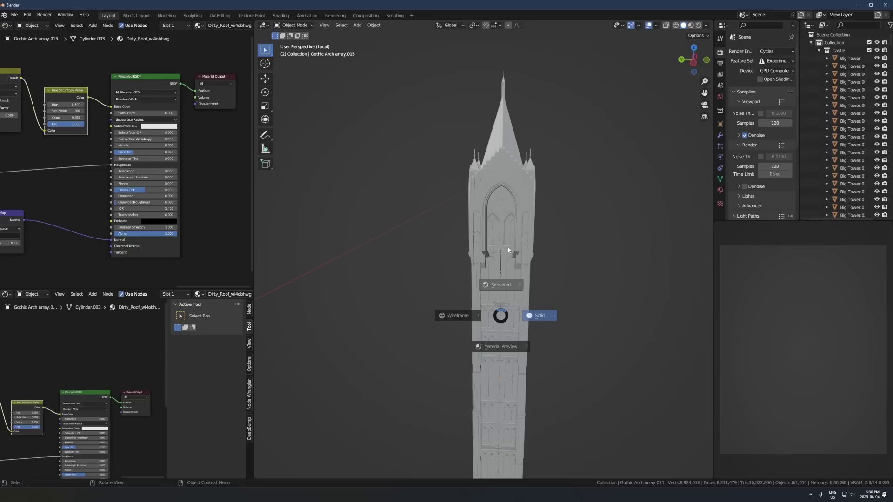
pyautogui.click(508, 247)
pyautogui.scroll(5, 506, 242)
pyautogui.moveTo(506, 242)
pyautogui.mouseDown(button='middle')
pyautogui.moveTo(495, 265)
pyautogui.moveTo(419, 227)
pyautogui.moveTo(460, 260)
pyautogui.moveTo(513, 334)
pyautogui.moveTo(516, 249)
pyautogui.mouseUp(button='middle')
pyautogui.scroll(-4, 419, 227)
pyautogui.scroll(5, 515, 250)
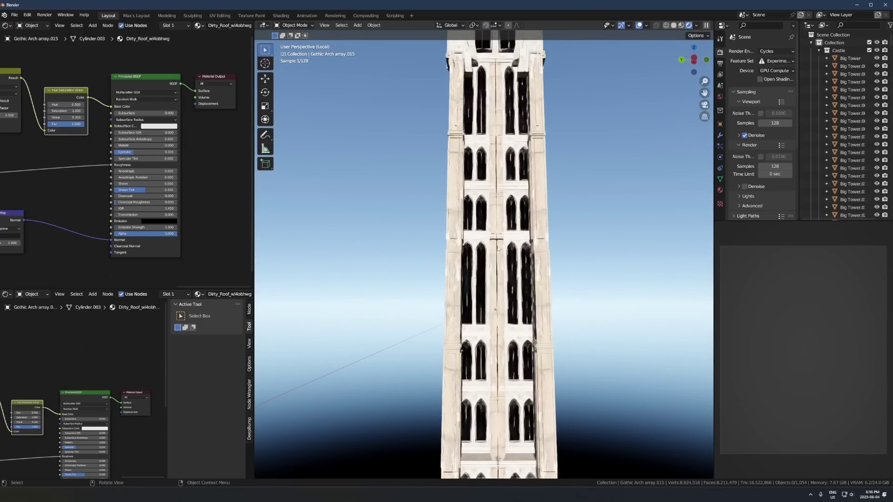
# Step: Leave the isolated tall tower and inspect the separate spire top above its short windowed shaft section
pyautogui.scroll(-5, 497, 250)
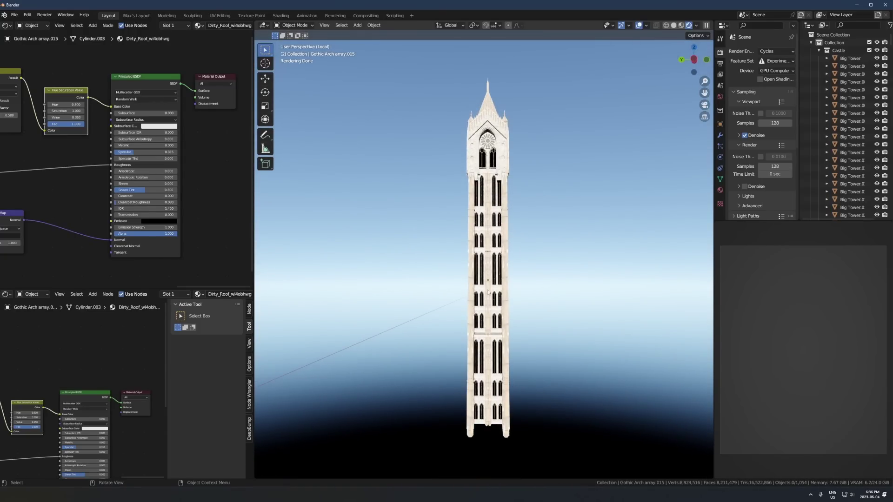
pyautogui.moveTo(468, 247); pyautogui.dragTo(473, 266, button='middle')
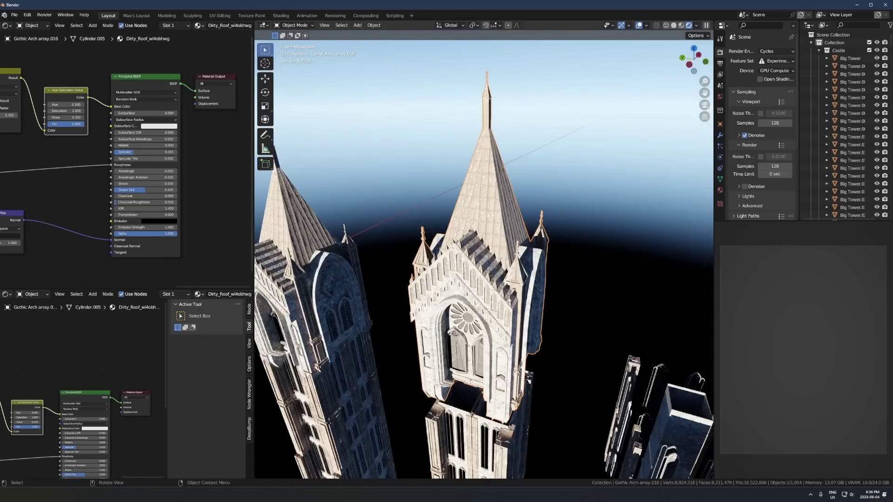
pyautogui.moveTo(497, 375); pyautogui.dragTo(498, 356, button='middle')
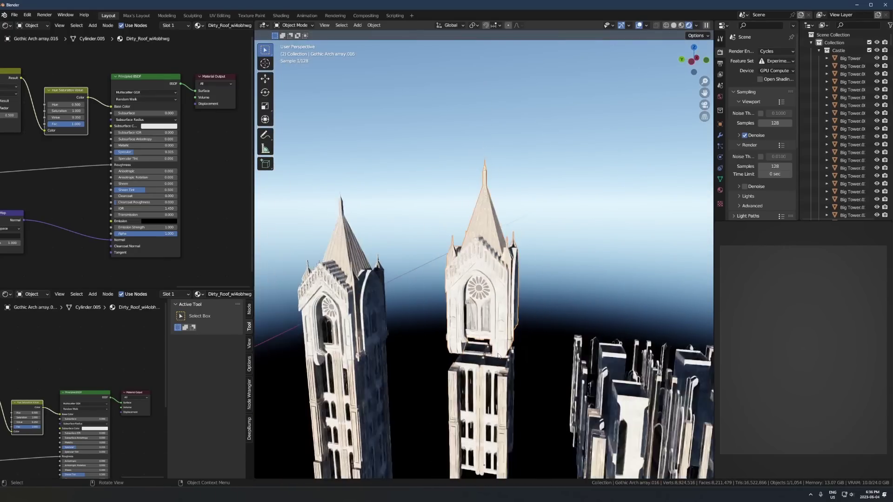
pyautogui.scroll(6, 498, 356)
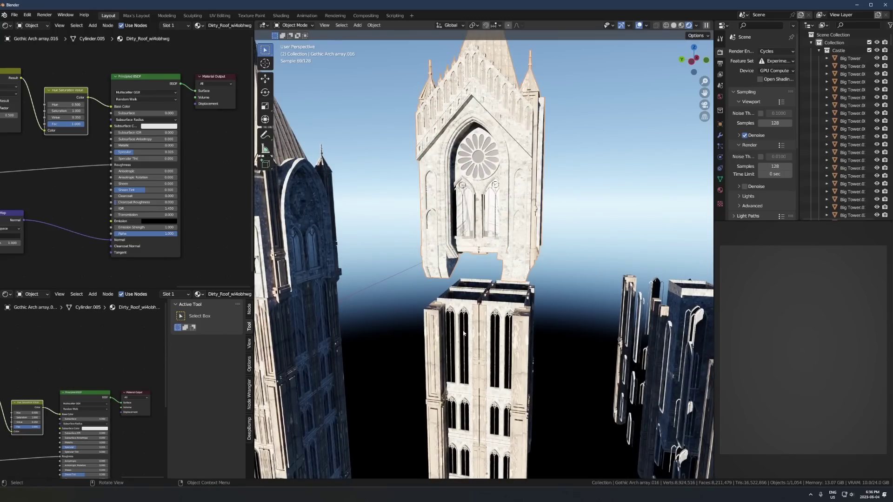
pyautogui.scroll(-3, 470, 339)
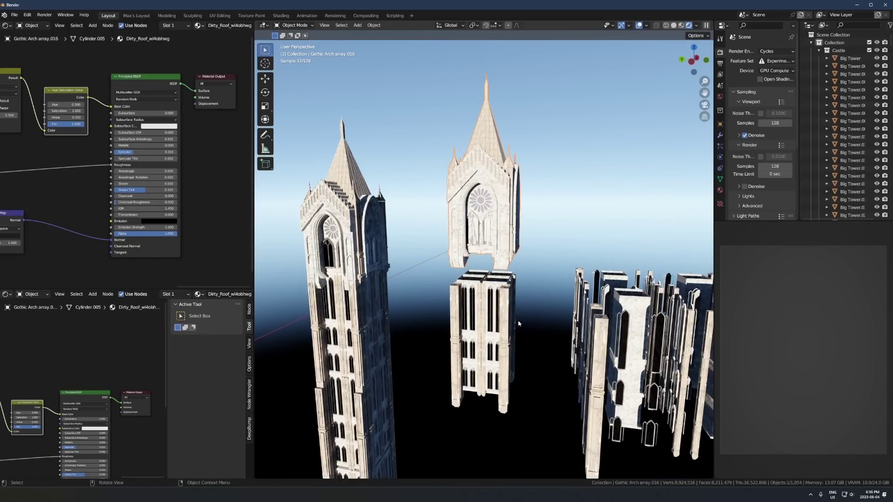
# Step: Select the short windowed shaft section below the spire top and inspect it beside the exploded tower parts
pyautogui.scroll(2, 496, 368)
pyautogui.moveTo(496, 368); pyautogui.dragTo(503, 220, button='middle')
pyautogui.scroll(3, 503, 220)
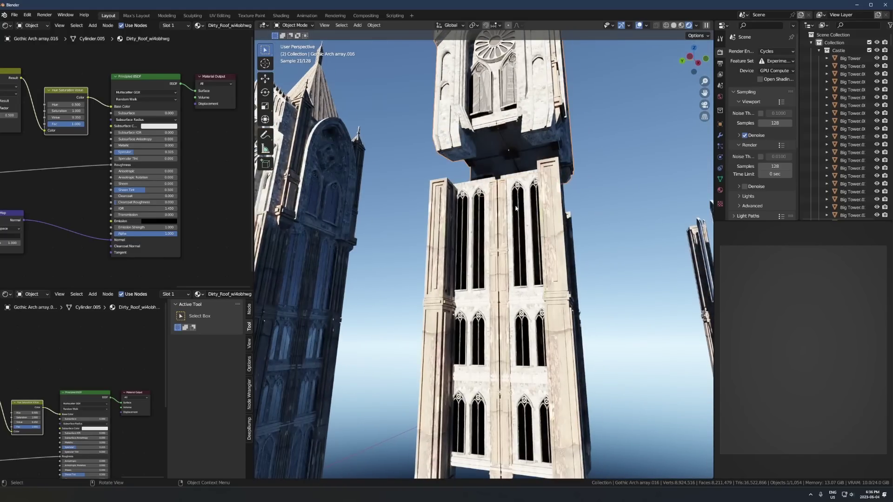
pyautogui.click(511, 269)
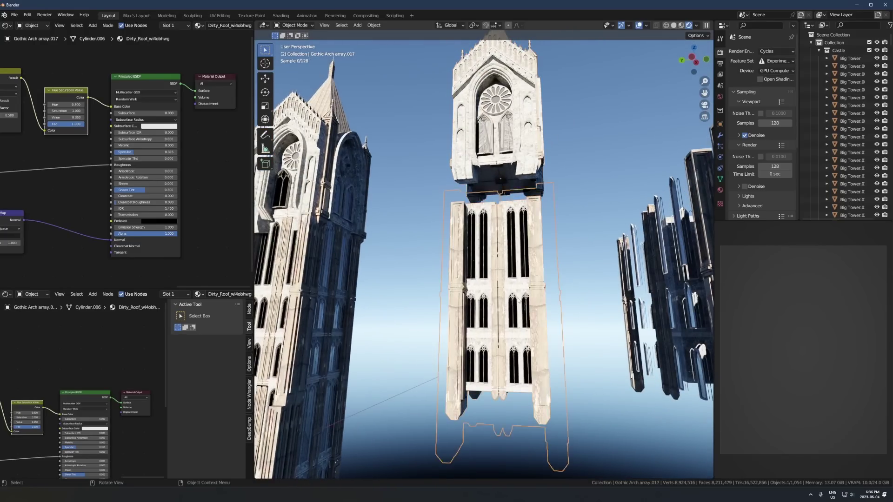
pyautogui.scroll(2, 532, 326)
pyautogui.moveTo(532, 326); pyautogui.dragTo(510, 308, button='middle')
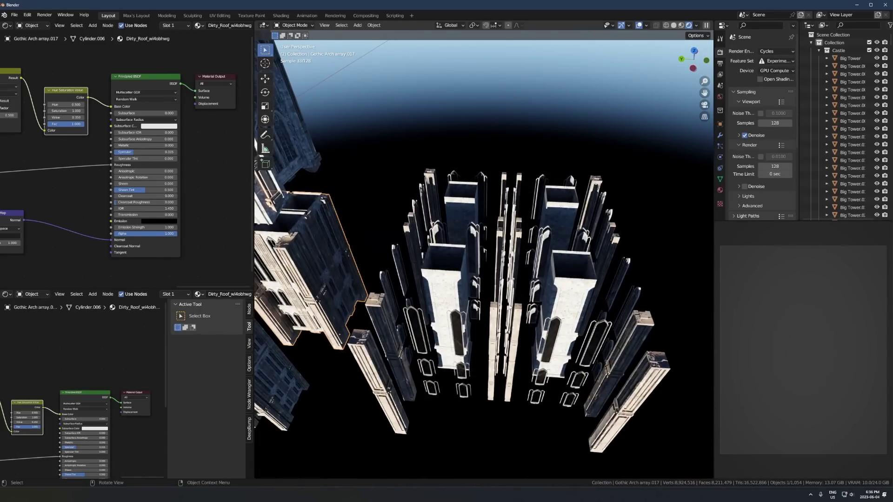
# Step: Select the front hollow wall block in the exploded tower and extend the selection to neighbouring inner pieces
pyautogui.click(447, 260)
pyautogui.moveTo(448, 259); pyautogui.dragTo(550, 278, button='middle')
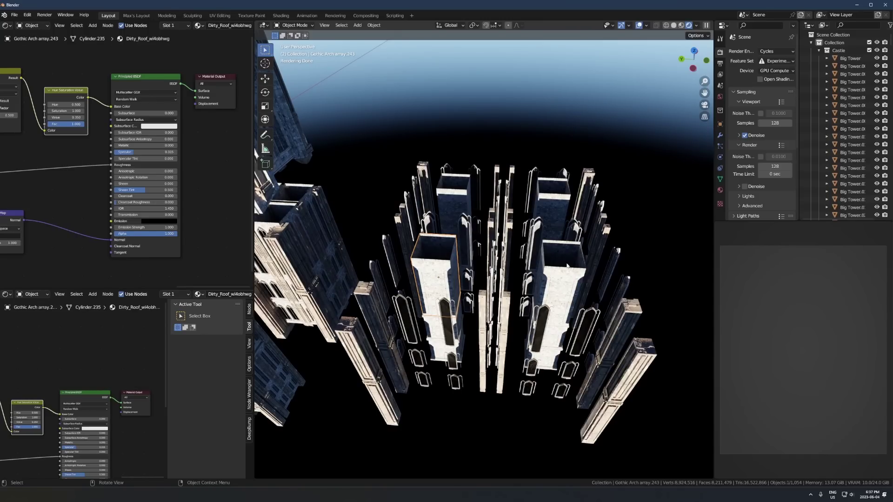
pyautogui.scroll(-3, 538, 269)
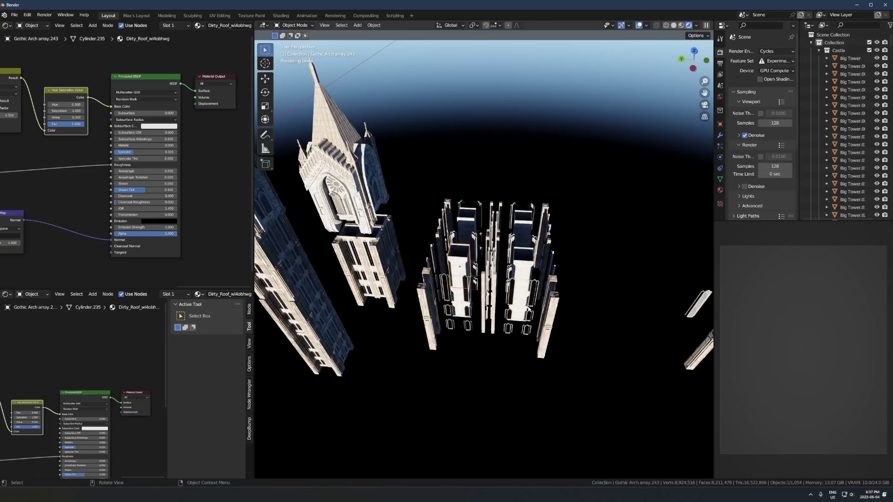
pyautogui.scroll(3, 529, 309)
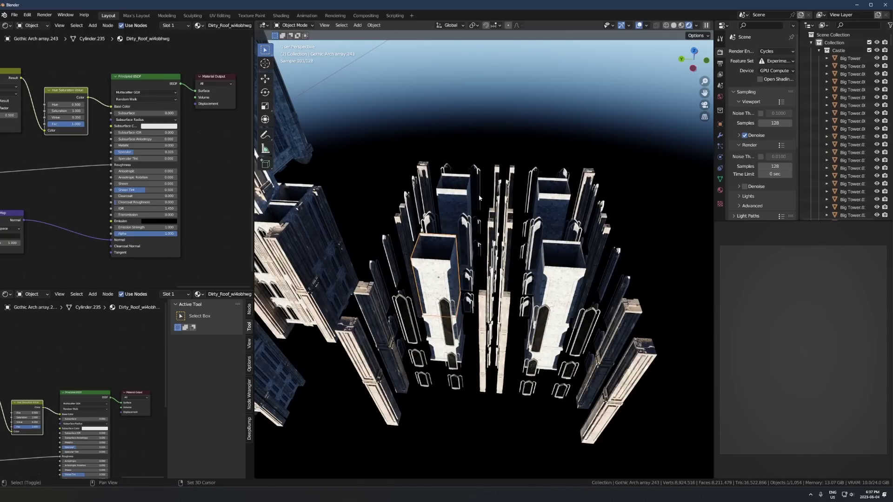
pyautogui.keyDown('shift'); pyautogui.click(553, 209); pyautogui.keyUp('shift')
pyautogui.keyDown('shift'); pyautogui.click(465, 205); pyautogui.keyUp('shift')
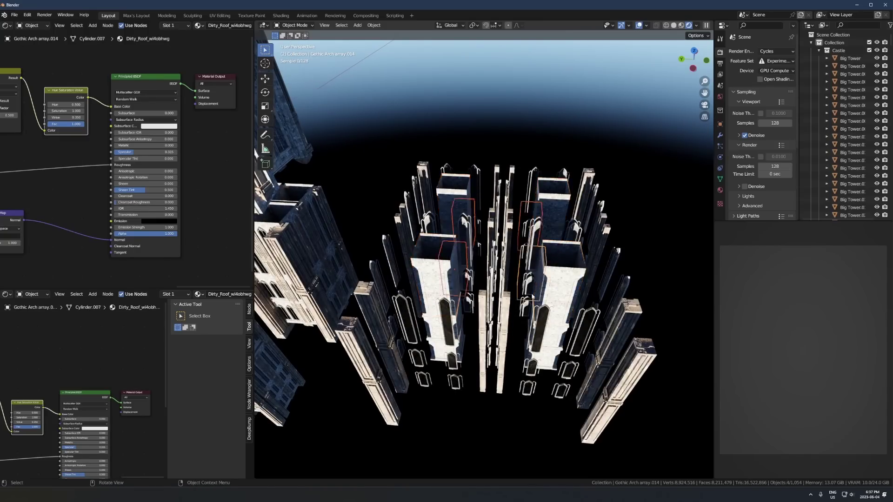
# Step: Select the tall pointed window frames on the outer side of the exploded tower and inspect how they sit against the wall block
pyautogui.moveTo(532, 296); pyautogui.dragTo(314, 269, button='middle')
pyautogui.moveTo(508, 193); pyautogui.dragTo(502, 305, button='middle')
pyautogui.press('h')
pyautogui.scroll(3, 462, 237)
pyautogui.click(502, 305)
pyautogui.scroll(-6, 502, 306)
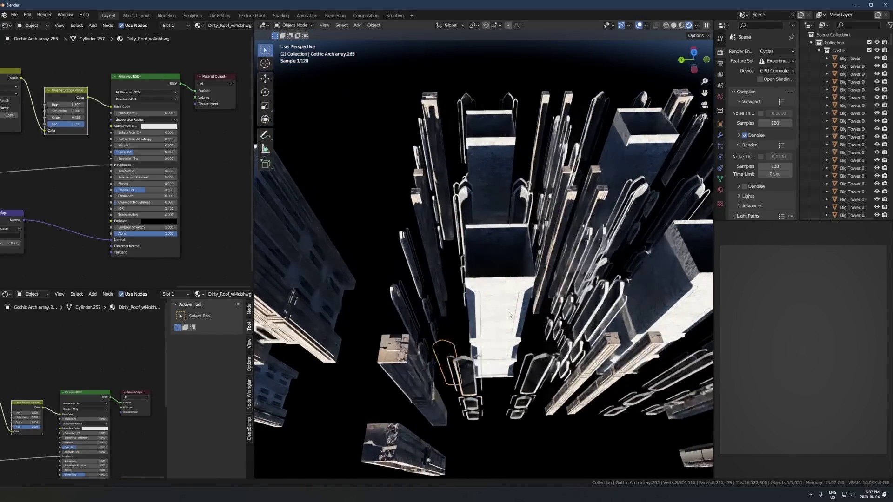
pyautogui.scroll(5, 496, 307)
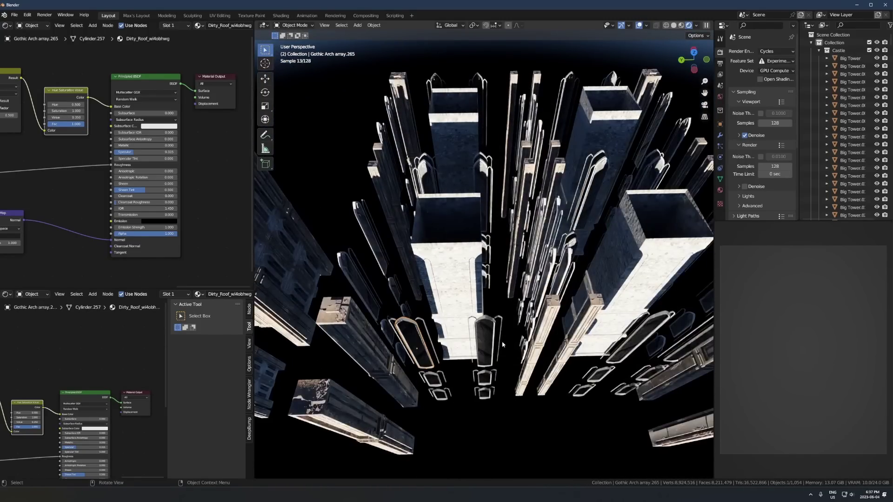
pyautogui.moveTo(496, 307); pyautogui.dragTo(392, 284, button='middle')
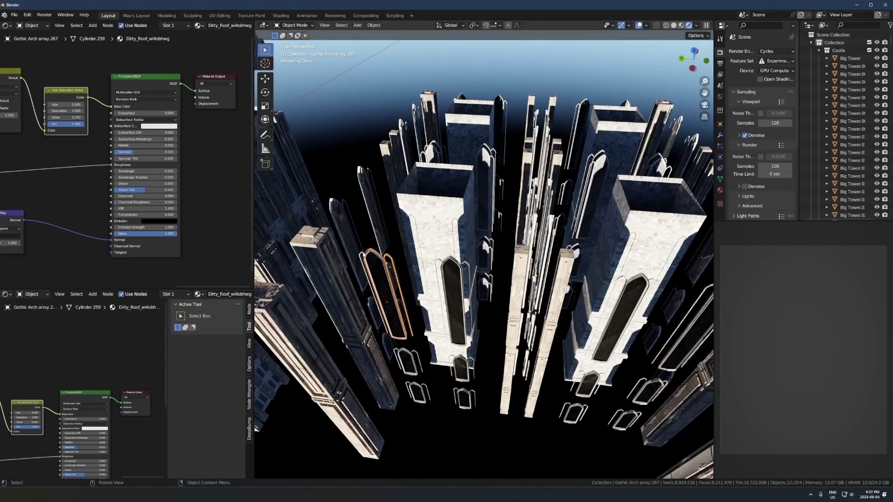
# Step: Go from the exploded tower to the small group of separate source pieces and frame the plain stone wall block
pyautogui.keyDown('shift'); pyautogui.moveTo(434, 259); pyautogui.dragTo(411, 252, button='middle'); pyautogui.keyUp('shift')
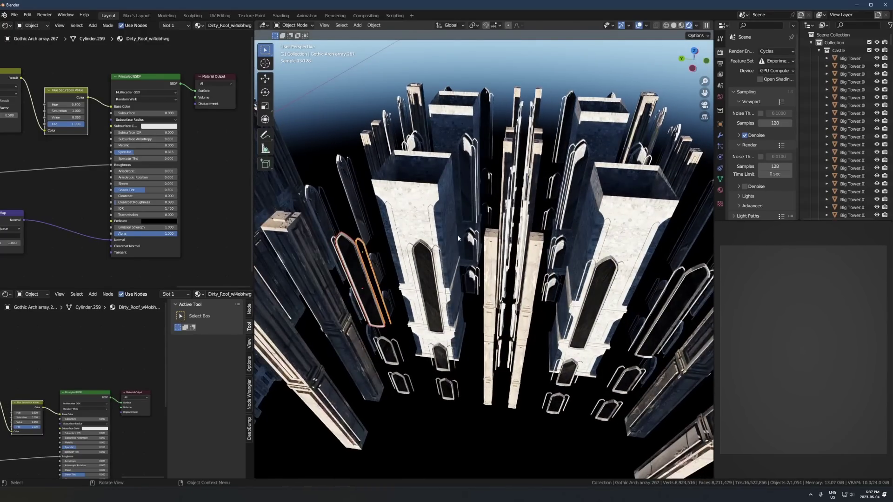
pyautogui.scroll(-5, 576, 297)
pyautogui.keyDown('shift'); pyautogui.moveTo(576, 297); pyautogui.dragTo(451, 254, button='middle'); pyautogui.keyUp('shift')
pyautogui.click(539, 207)
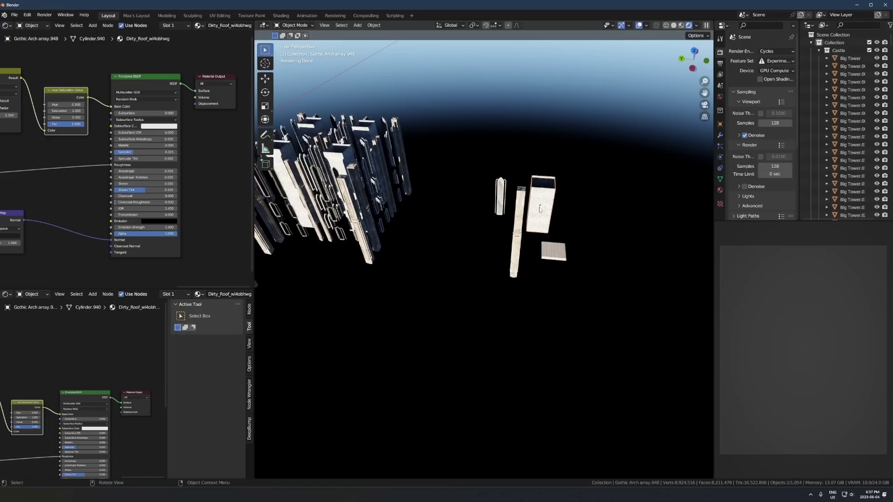
pyautogui.press('KP_Decimal')
pyautogui.scroll(-5, 510, 271)
pyautogui.scroll(-5, 510, 272)
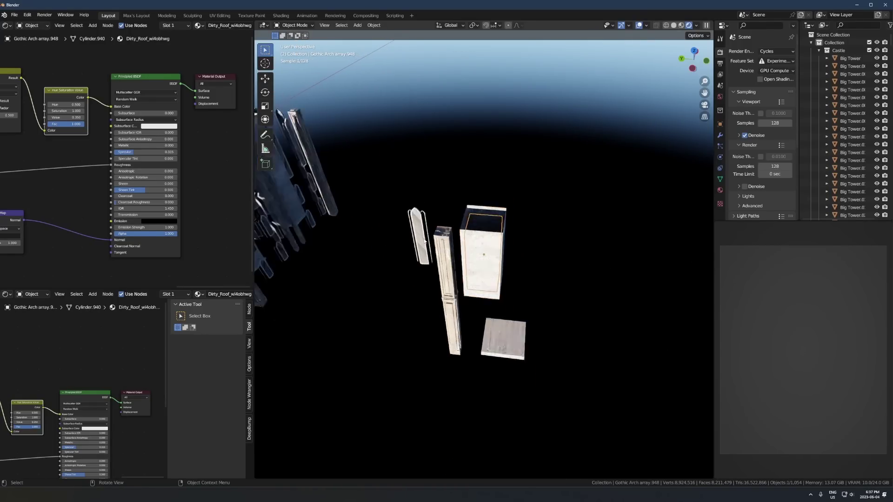
pyautogui.keyDown('shift'); pyautogui.moveTo(383, 243); pyautogui.dragTo(531, 271, button='middle'); pyautogui.keyUp('shift')
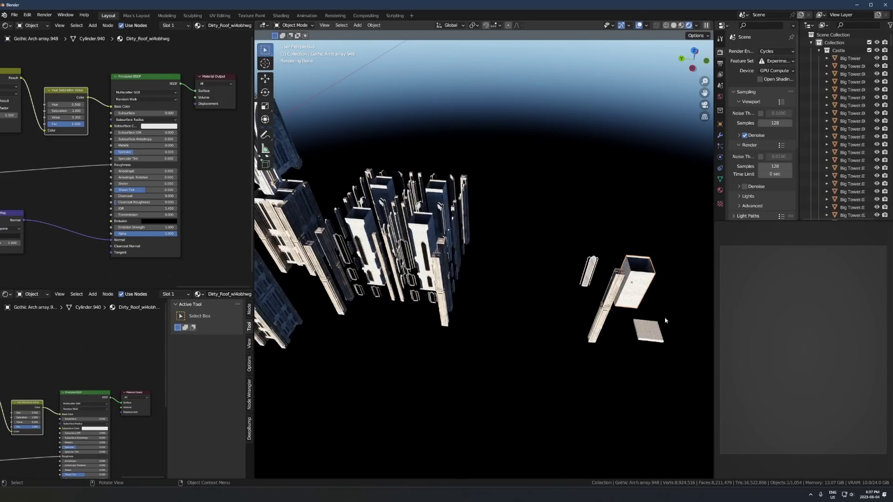
pyautogui.scroll(5, 641, 320)
pyautogui.press('KP_Decimal')
pyautogui.scroll(-5, 481, 255)
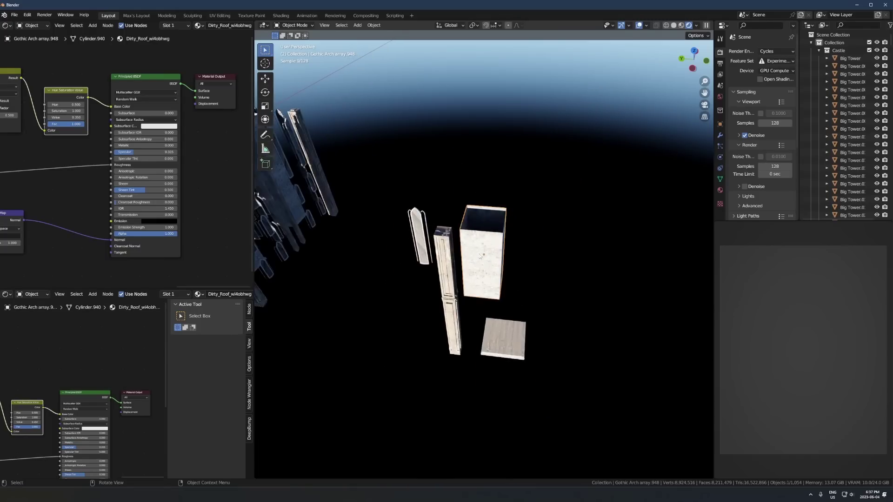
# Step: Select and frame the pointed arch window panel among the source pieces, and inspect its thin side frames
pyautogui.scroll(4, 480, 255)
pyautogui.click(377, 219)
pyautogui.press('KP_Decimal')
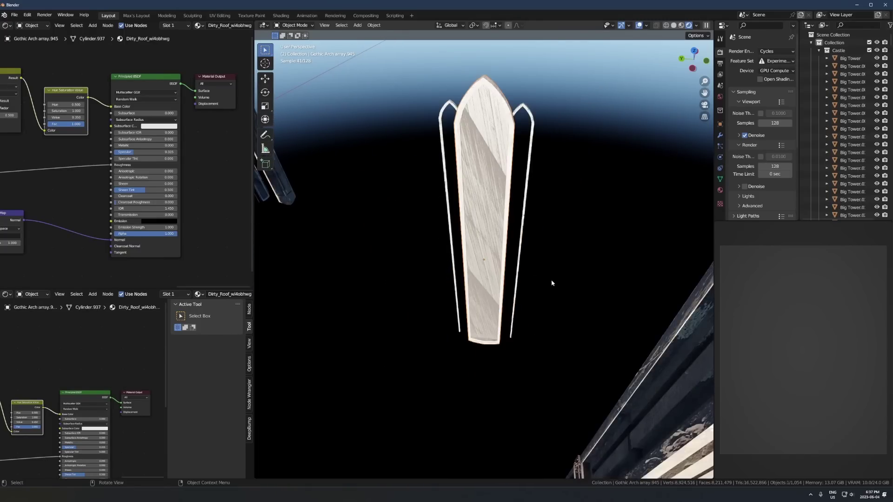
pyautogui.moveTo(552, 283); pyautogui.dragTo(526, 222, button='middle')
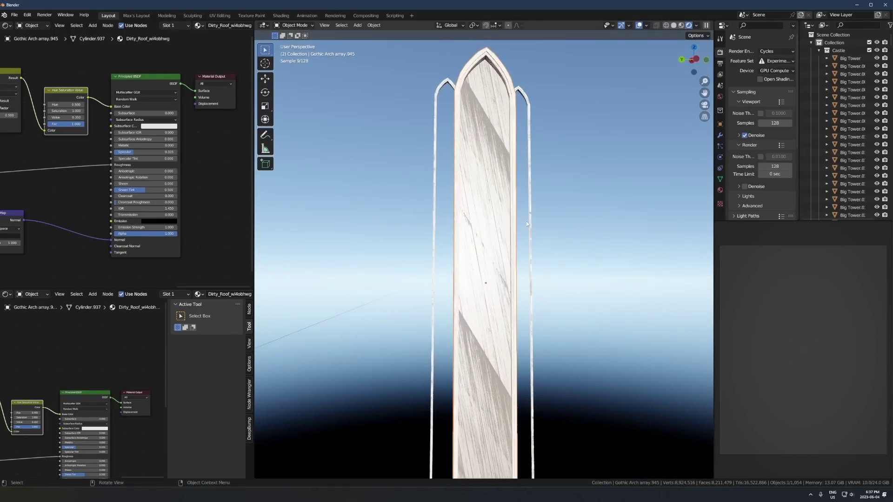
pyautogui.moveTo(487, 135); pyautogui.dragTo(478, 236, button='middle')
pyautogui.scroll(-4, 488, 251)
pyautogui.moveTo(500, 267)
pyautogui.mouseDown(button='middle')
pyautogui.moveTo(540, 221)
pyautogui.moveTo(460, 255)
pyautogui.moveTo(514, 219)
pyautogui.moveTo(532, 233)
pyautogui.moveTo(526, 313)
pyautogui.moveTo(504, 269)
pyautogui.moveTo(507, 250)
pyautogui.mouseUp(button='middle')
# Step: Select the long pillar and the plain stone wall block in turn, and view the block from the side
pyautogui.click(532, 233)
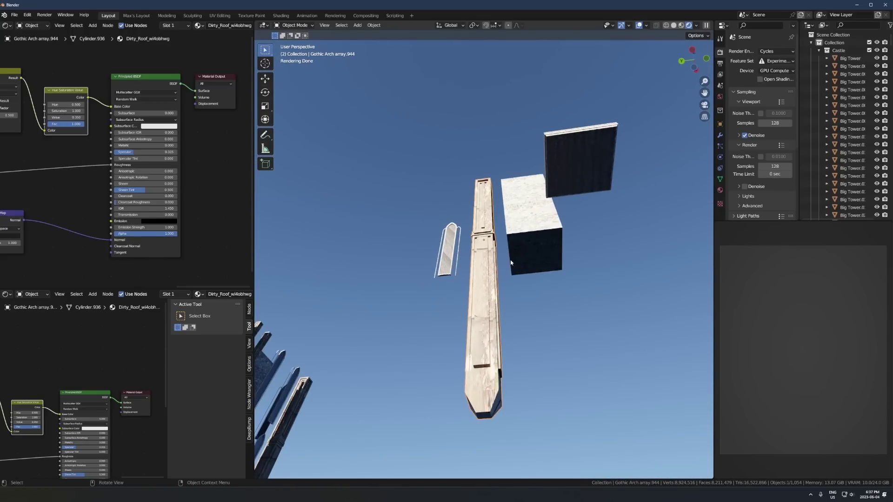
pyautogui.click(519, 250)
pyautogui.moveTo(519, 250); pyautogui.dragTo(534, 319, button='middle')
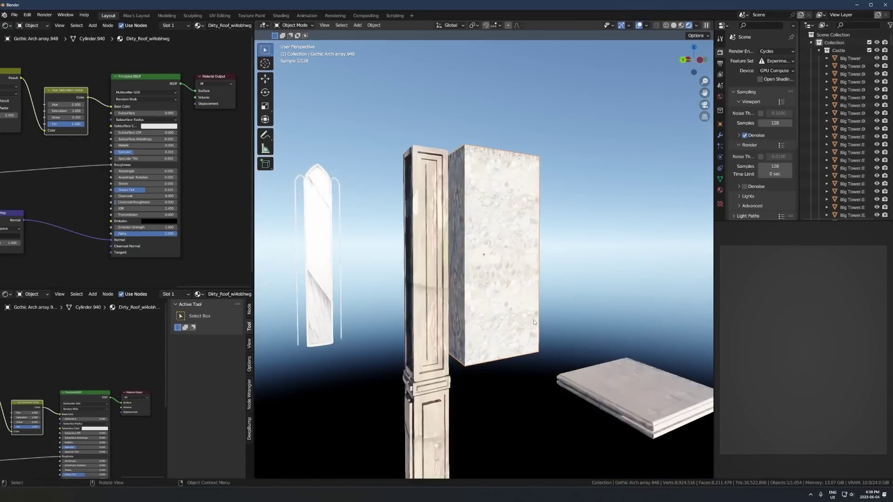
# Step: Select and frame the flat stepped slab, and return the view to the exploded tower parts
pyautogui.click(610, 368)
pyautogui.press('KP_Decimal')
pyautogui.moveTo(487, 286); pyautogui.dragTo(368, 250, button='middle')
pyautogui.scroll(-4, 367, 249)
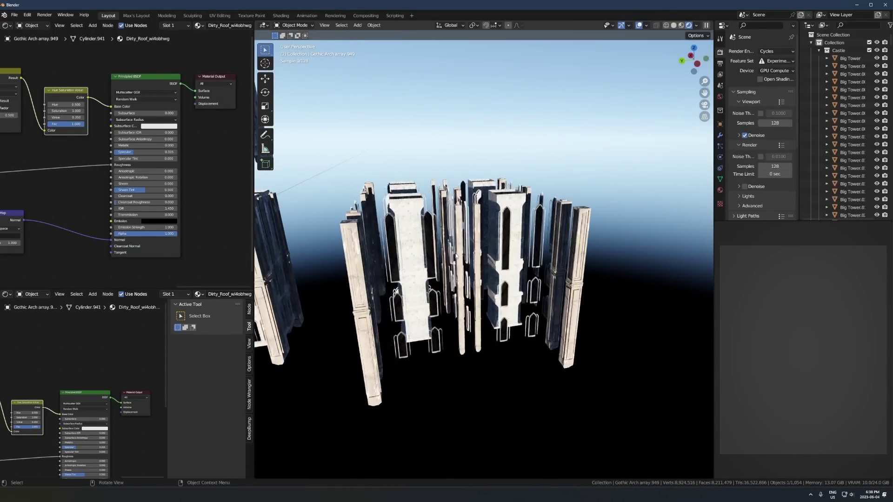
# Step: Select the assembled windowed shaft section, and frame the tall pointed window on the exploded tower's front wall block
pyautogui.click(358, 259)
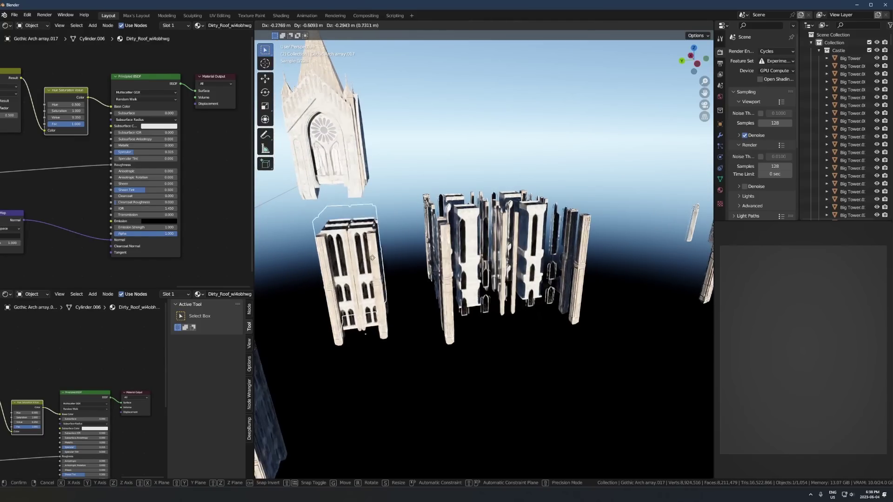
pyautogui.press('KP_Decimal')
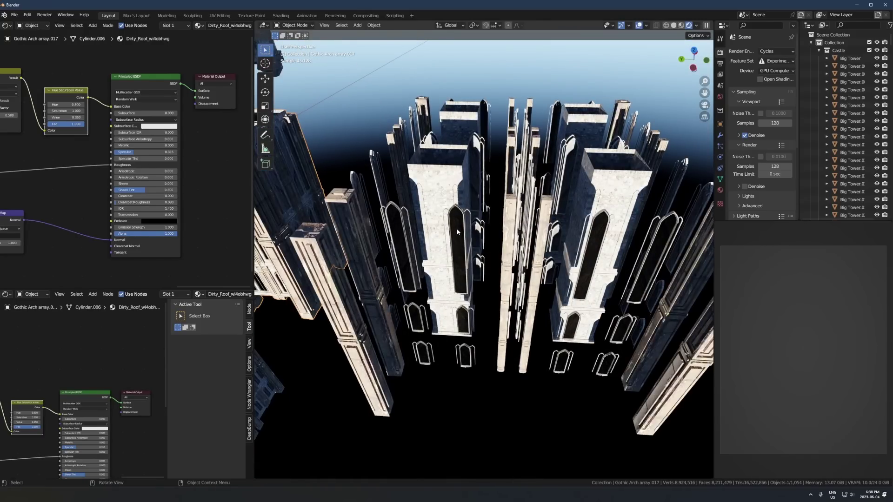
pyautogui.click(457, 231)
pyautogui.press('KP_Decimal')
pyautogui.moveTo(458, 231); pyautogui.dragTo(508, 231, button='middle')
pyautogui.moveTo(610, 315); pyautogui.dragTo(492, 254, button='middle')
# Step: Select individual pieces of the exploded tower in turn, ending with a small pointed window in the lowest row framed
pyautogui.click(570, 171)
pyautogui.press('KP_Decimal')
pyautogui.click(501, 303)
pyautogui.click(501, 305)
pyautogui.scroll(-3, 501, 305)
pyautogui.click(541, 362)
pyautogui.press('KP_Decimal')
pyautogui.scroll(-3, 538, 356)
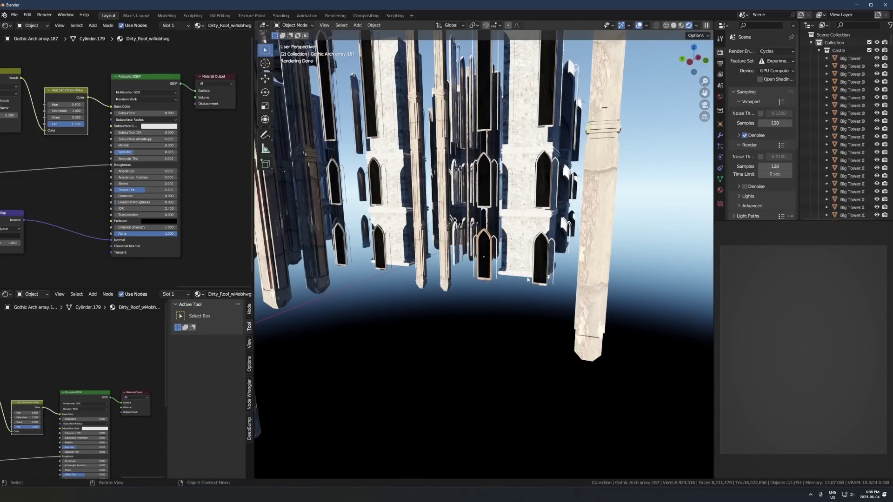
# Step: Compare the exploded parts with the assembled windowed shaft section, and select and frame that section
pyautogui.moveTo(528, 280); pyautogui.dragTo(494, 256, button='middle')
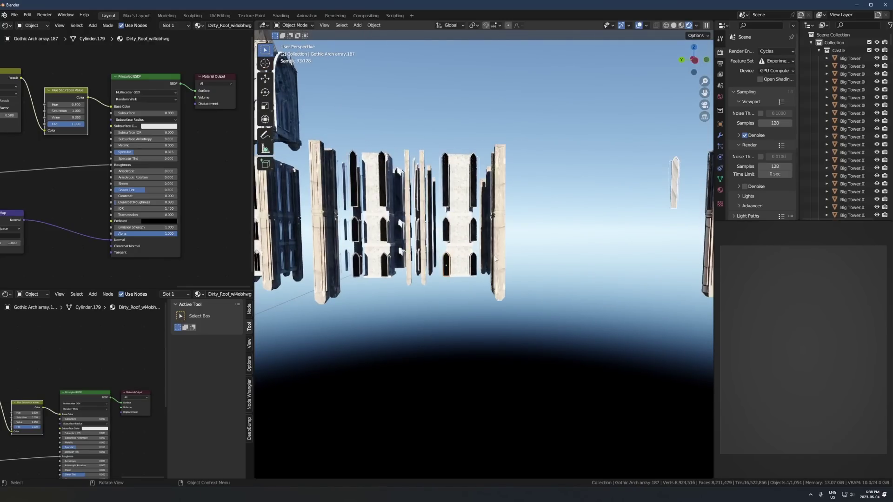
pyautogui.scroll(3, 498, 241)
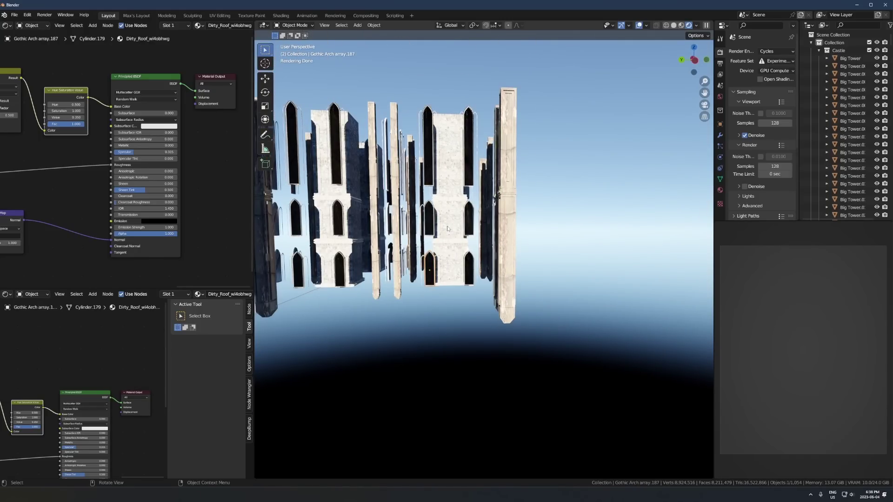
pyautogui.moveTo(448, 228); pyautogui.dragTo(376, 237, button='middle')
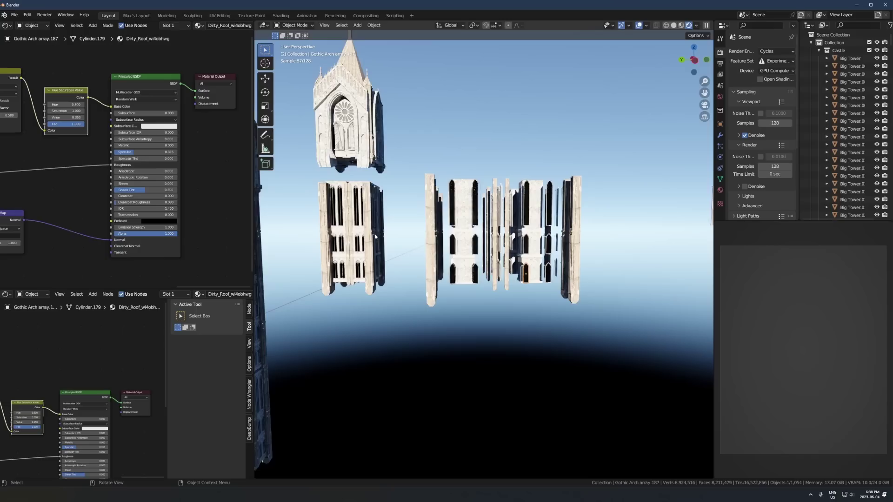
pyautogui.click(374, 236)
pyautogui.press('KP_Decimal')
pyautogui.moveTo(545, 272); pyautogui.dragTo(571, 271, button='middle')
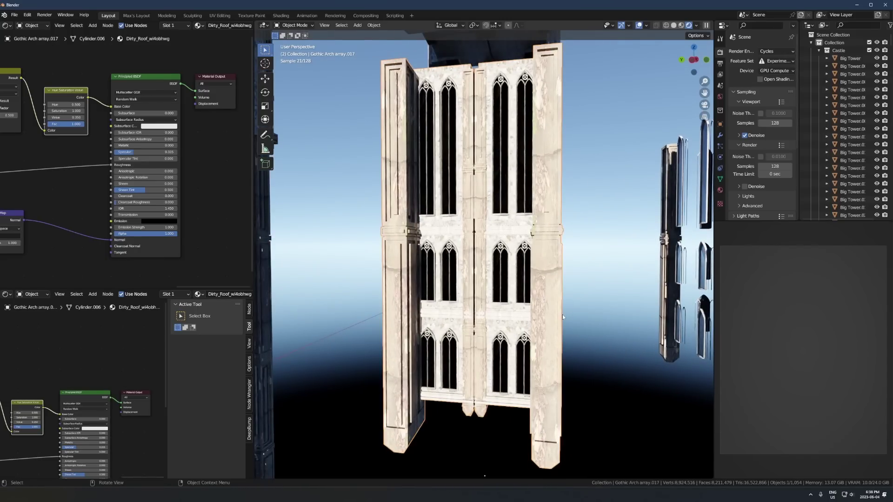
# Step: Clear the selection and inspect the shaft section's window tracery, pillars and wall bands up close
pyautogui.hotkey('alt', 'a')
pyautogui.scroll(3, 560, 312)
pyautogui.moveTo(556, 310); pyautogui.dragTo(547, 307, button='middle')
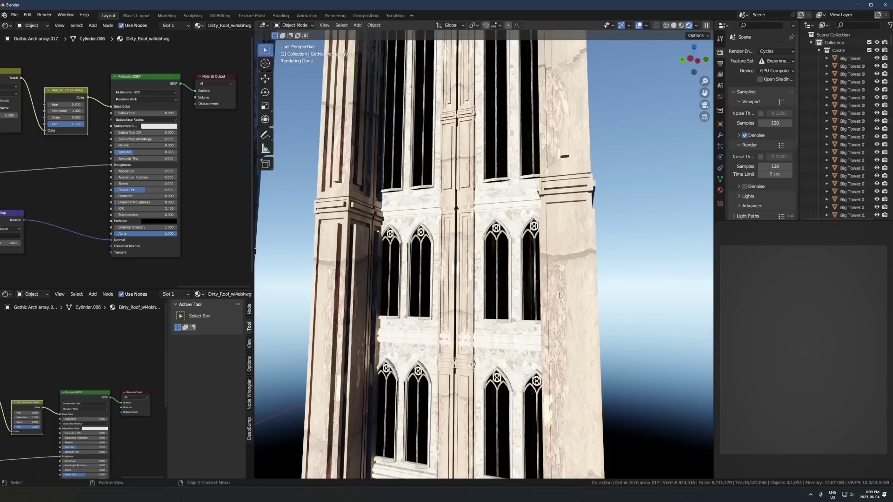
# Step: Select the complete tall tower and view it beside the spire top and the exploded parts
pyautogui.scroll(-10, 553, 293)
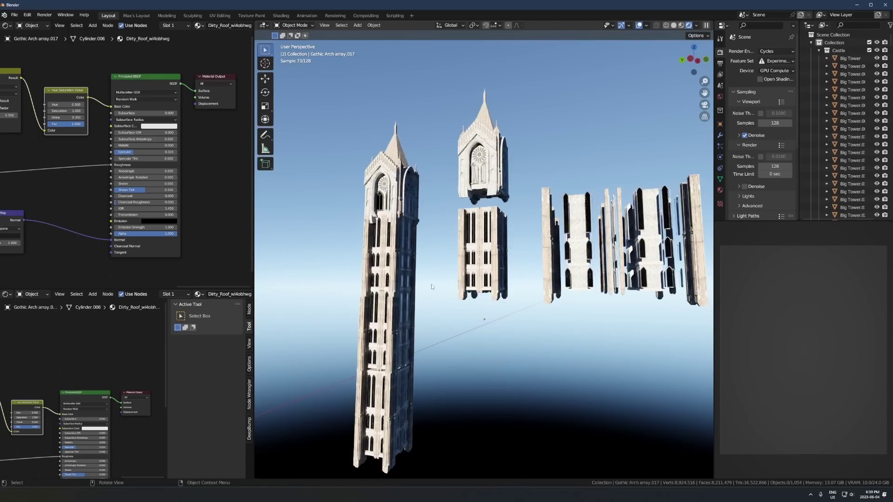
pyautogui.scroll(-5, 431, 287)
pyautogui.click(445, 242)
pyautogui.scroll(2, 447, 247)
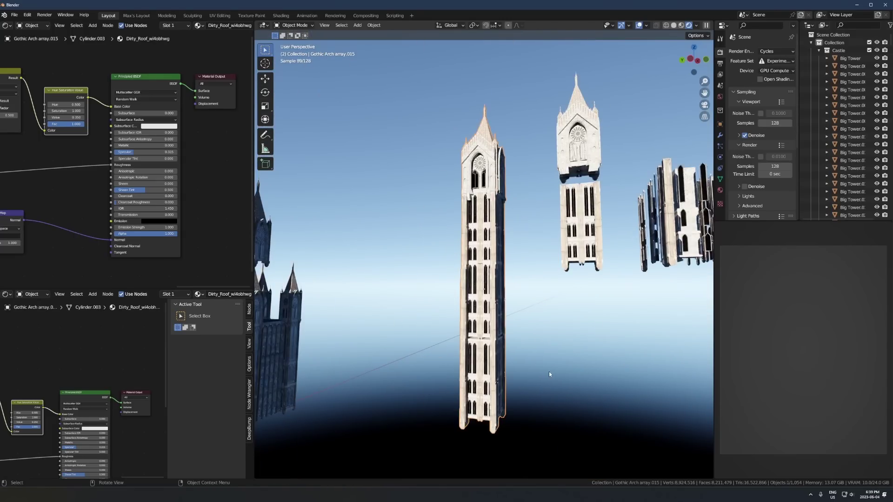
# Step: Compare the tall tower with the smaller castle cluster and the full gothic castle
pyautogui.scroll(4, 549, 372)
pyautogui.scroll(-2, 558, 354)
pyautogui.scroll(-1, 557, 354)
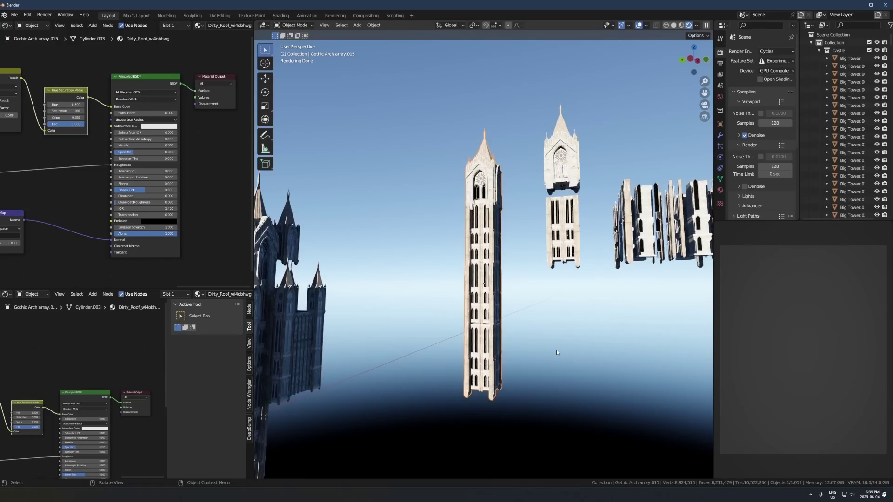
pyautogui.scroll(-3, 556, 350)
pyautogui.moveTo(405, 267); pyautogui.dragTo(456, 268, button='middle')
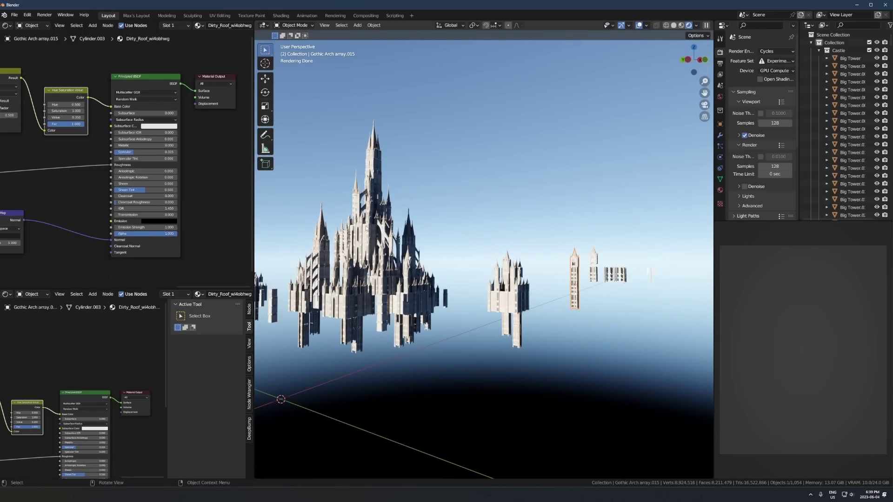
# Step: Select the main castle's central tower and view the tower kit beside the basic wall blocks
pyautogui.click(366, 228)
pyautogui.scroll(4, 623, 309)
pyautogui.keyDown('shift'); pyautogui.moveTo(637, 311); pyautogui.dragTo(614, 298, button='middle'); pyautogui.keyUp('shift')
pyautogui.scroll(3, 542, 288)
pyautogui.scroll(-2, 430, 289)
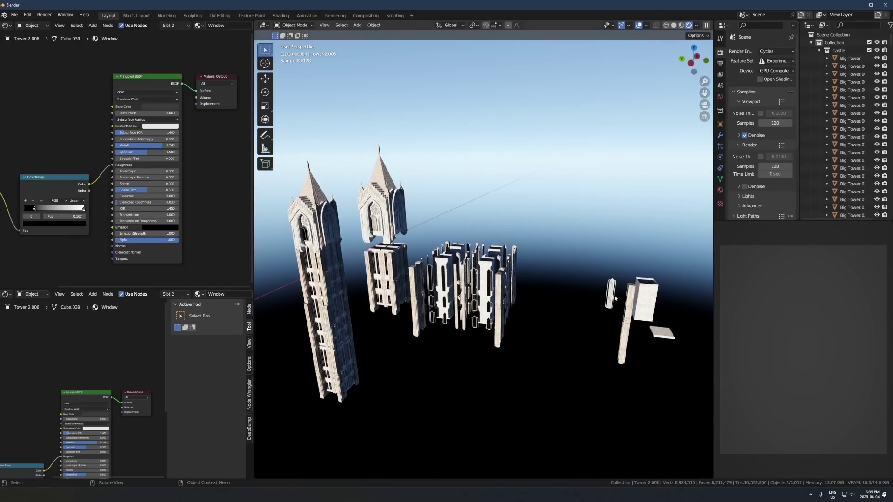
# Step: Select and frame a piece among the exploded tower parts, followed by the assembled windowed shaft section
pyautogui.click(469, 288)
pyautogui.press('KP_Decimal')
pyautogui.scroll(-6, 468, 289)
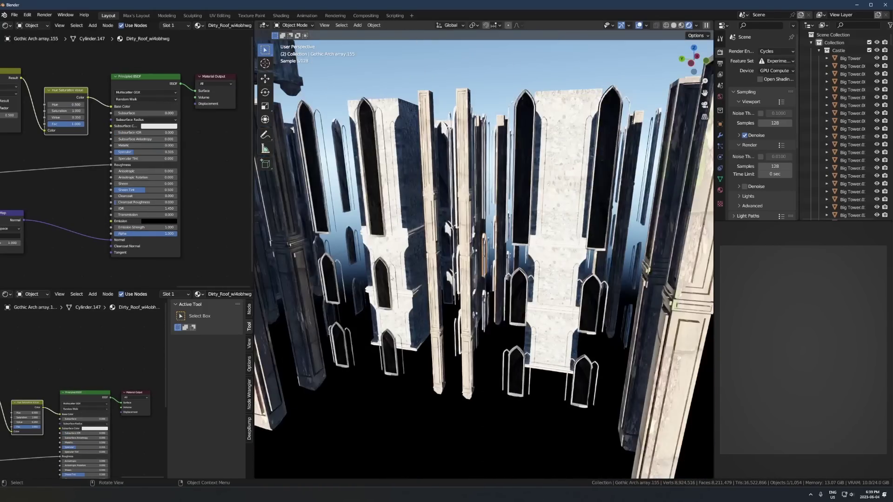
pyautogui.keyDown('shift'); pyautogui.moveTo(274, 267); pyautogui.dragTo(467, 267, button='middle'); pyautogui.keyUp('shift')
pyautogui.scroll(-3, 467, 266)
pyautogui.click(432, 266)
pyautogui.press('KP_Decimal')
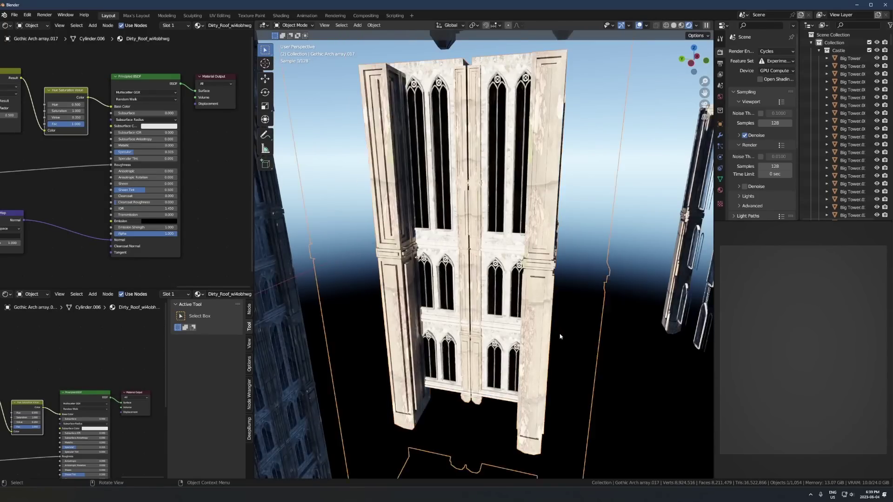
# Step: Select and frame the spire top above the shaft section, followed by the complete tall tower
pyautogui.scroll(2, 560, 331)
pyautogui.moveTo(560, 324); pyautogui.dragTo(517, 255, button='middle')
pyautogui.scroll(-5, 483, 169)
pyautogui.click(483, 167)
pyautogui.press('KP_Decimal')
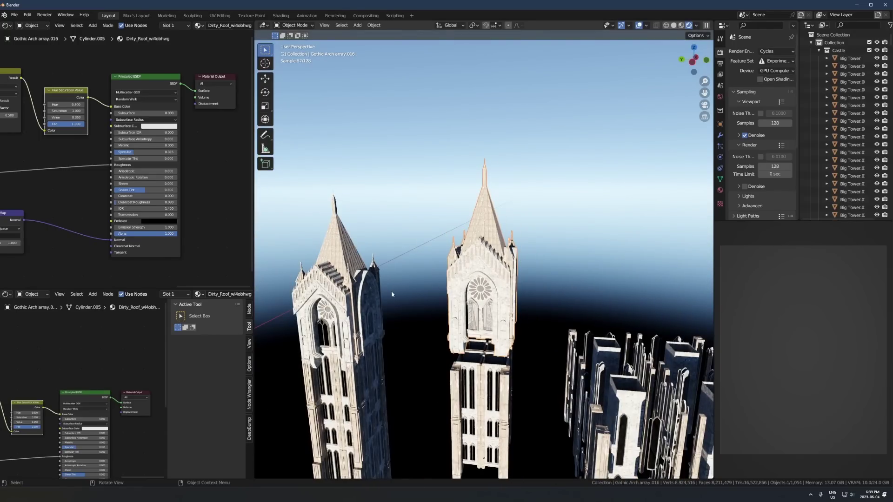
pyautogui.scroll(-3, 369, 311)
pyautogui.scroll(-2, 503, 267)
pyautogui.click(497, 266)
pyautogui.press('KP_Decimal')
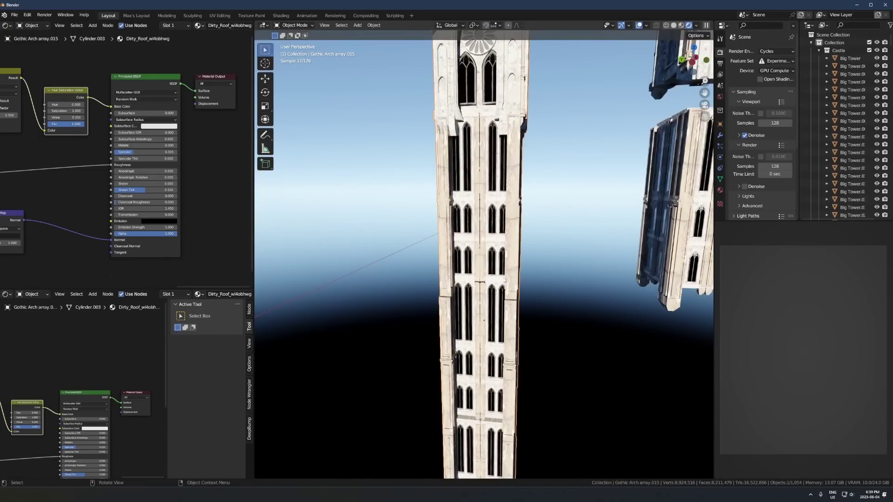
# Step: Select and frame the larger castle clusters in turn, ending with the multi-spired cluster at the main castle's edge
pyautogui.moveTo(496, 266); pyautogui.dragTo(475, 299, button='middle')
pyautogui.scroll(-5, 476, 299)
pyautogui.moveTo(352, 245); pyautogui.dragTo(536, 254, button='middle')
pyautogui.click(437, 232)
pyautogui.press('KP_Decimal')
pyautogui.scroll(-3, 526, 260)
pyautogui.click(419, 285)
pyautogui.press('KP_Decimal')
pyautogui.moveTo(477, 276); pyautogui.dragTo(449, 273, button='middle')
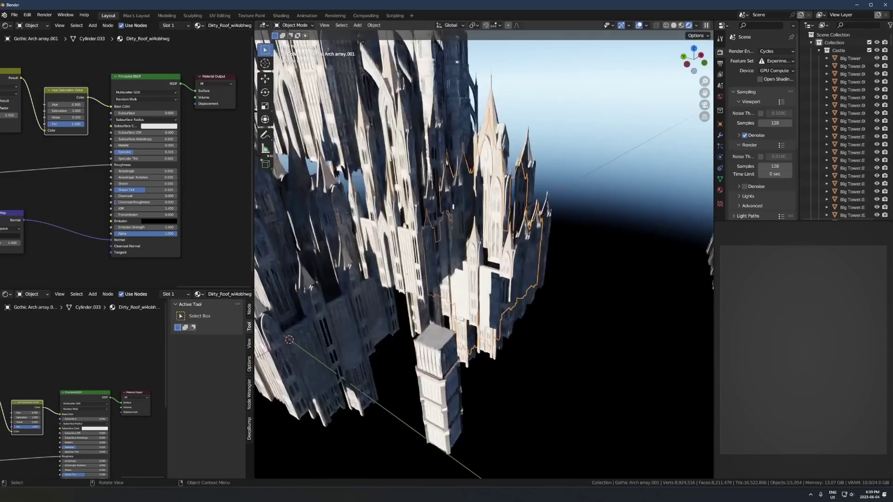
# Step: Examine the main castle's facade, flying buttresses and surrounding clusters from above, close up and at a distance
pyautogui.scroll(-3, 449, 273)
pyautogui.moveTo(542, 251); pyautogui.dragTo(503, 255, button='middle')
pyautogui.scroll(-3, 538, 249)
pyautogui.scroll(3, 508, 242)
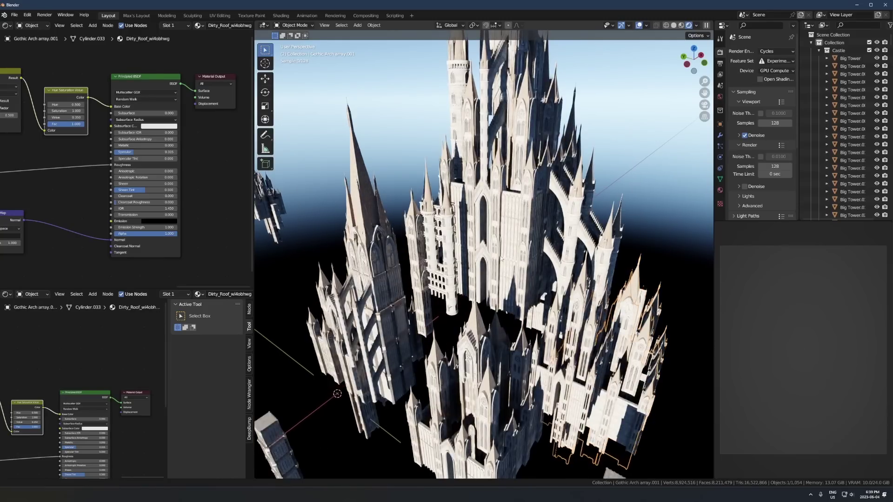
pyautogui.scroll(2, 502, 259)
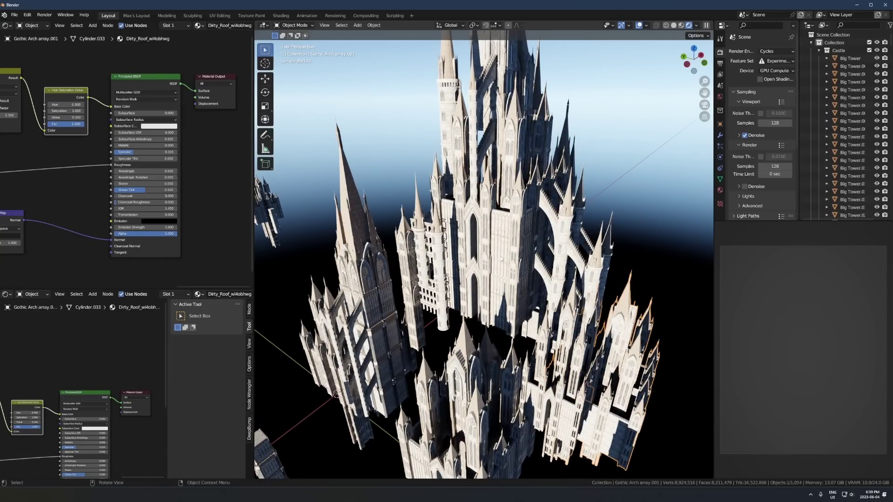
pyautogui.scroll(3, 501, 258)
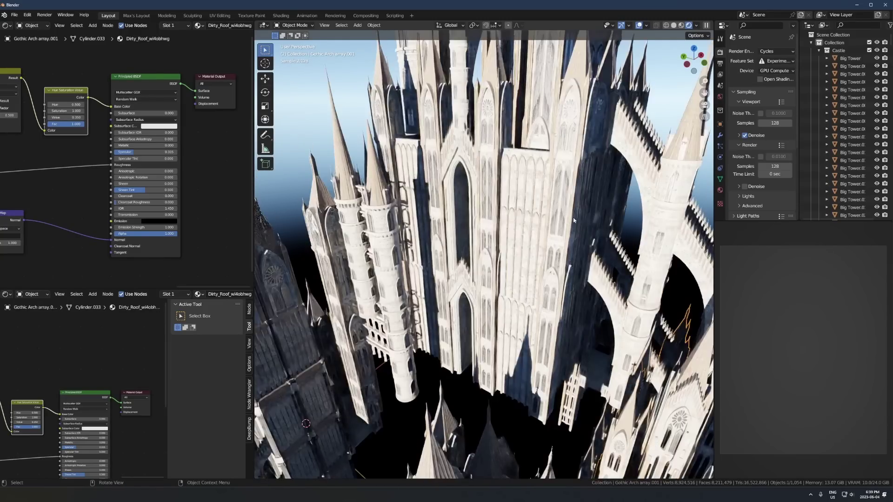
pyautogui.moveTo(501, 258); pyautogui.dragTo(603, 206, button='middle')
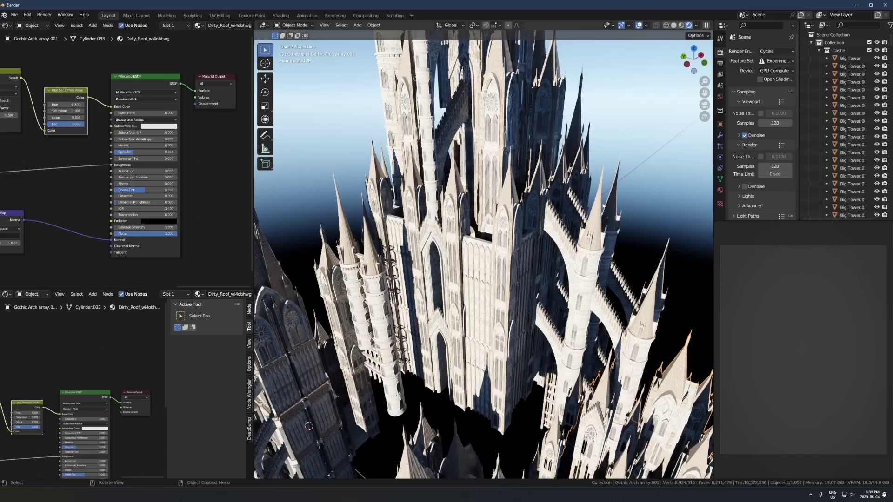
pyautogui.scroll(-5, 577, 253)
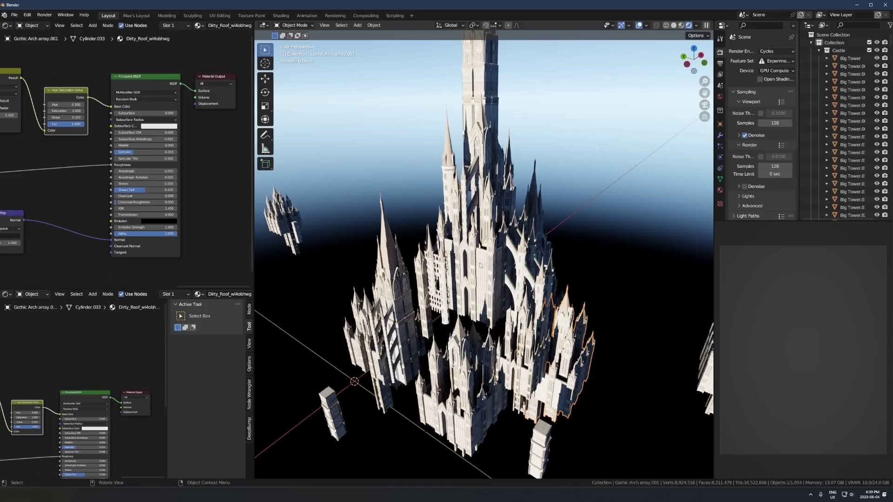
# Step: Select the main castle's central tower body and inspect its facade and buttresses from a lower angle
pyautogui.moveTo(448, 278); pyautogui.dragTo(432, 227, button='middle')
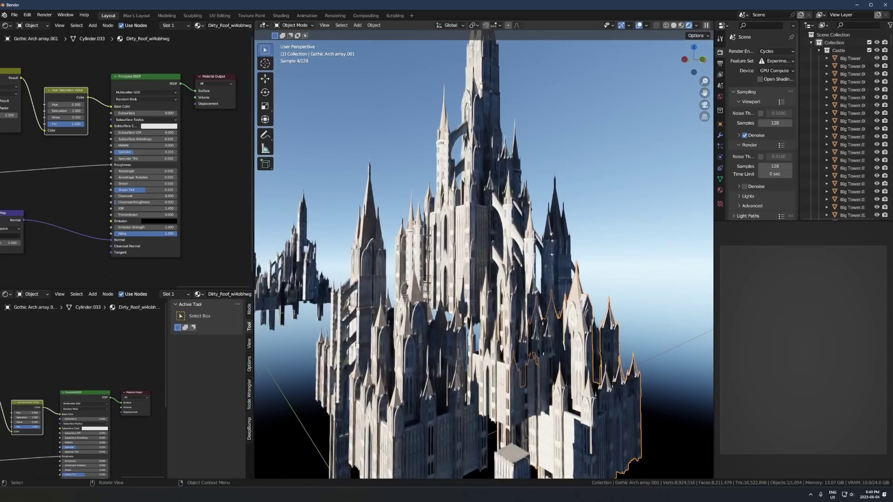
pyautogui.click(506, 212)
pyautogui.scroll(4, 506, 214)
pyautogui.keyDown('shift'); pyautogui.moveTo(506, 214); pyautogui.dragTo(475, 178, button='middle'); pyautogui.keyUp('shift')
pyautogui.scroll(4, 577, 321)
pyautogui.scroll(-5, 581, 352)
pyautogui.moveTo(549, 364); pyautogui.dragTo(431, 177, button='middle')
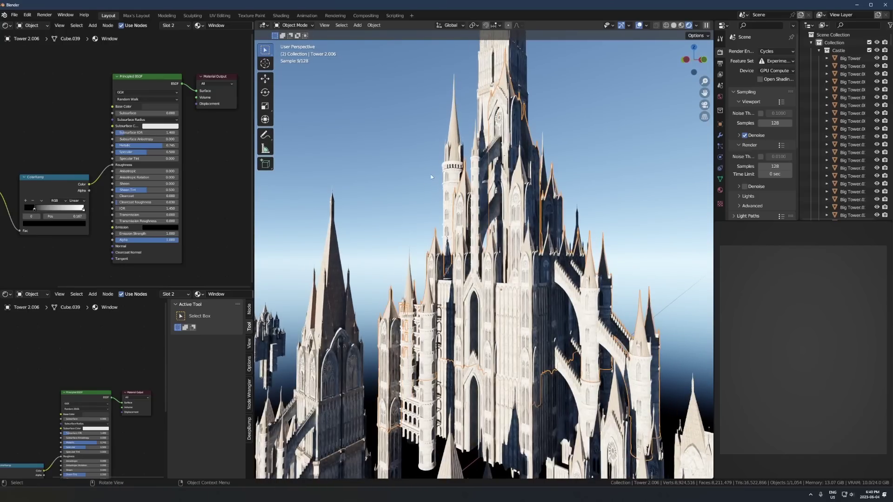
# Step: Frame the round turret section beside the central tower and try to move it away from the castle
pyautogui.click(450, 200)
pyautogui.press('KP_Decimal')
pyautogui.scroll(-5, 451, 219)
pyautogui.press('g')
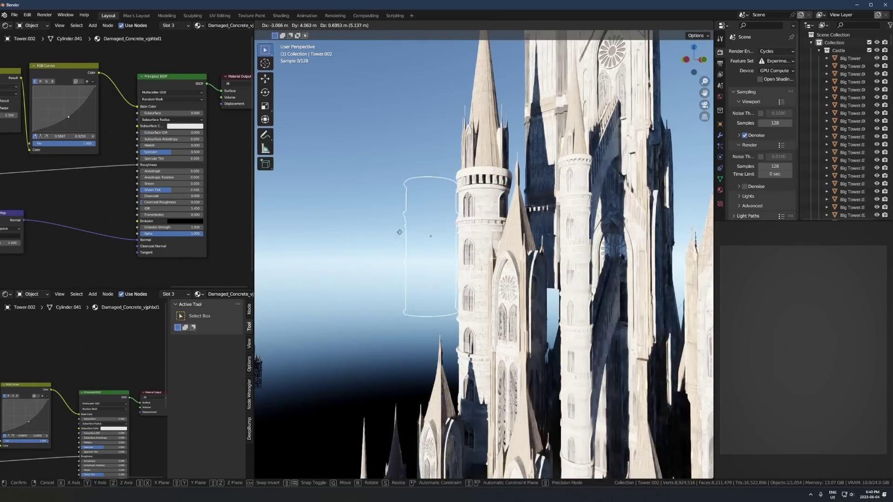
pyautogui.rightClick(357, 228)
# Step: Add the turret's conical roof to the selection and try to move both pieces away from the castle together
pyautogui.keyDown('shift'); pyautogui.click(487, 179); pyautogui.keyUp('shift')
pyautogui.scroll(-3, 488, 205)
pyautogui.press('g')
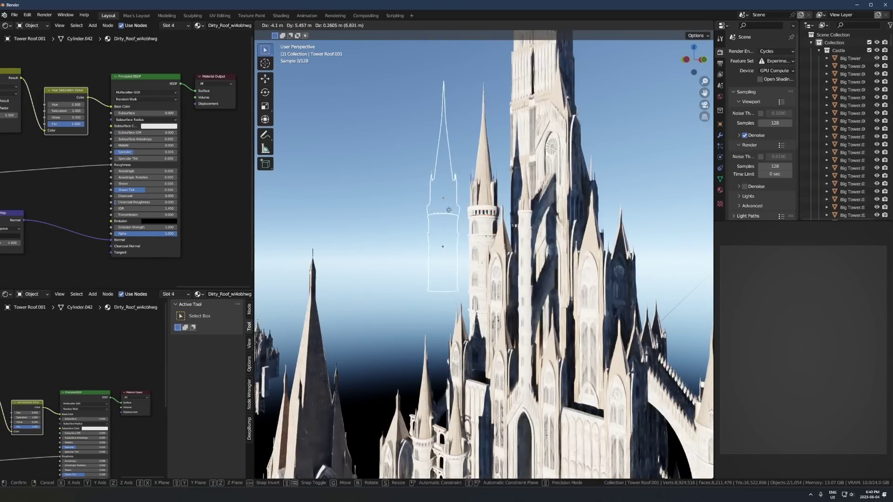
pyautogui.click(449, 210)
pyautogui.scroll(6, 454, 208)
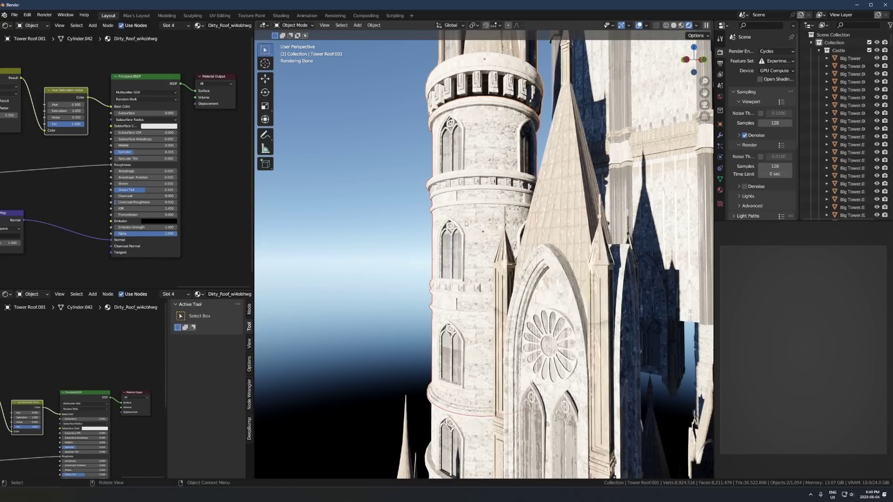
# Step: Select and frame a lower multi-spired cluster of the main castle and view it within the whole scene
pyautogui.scroll(-10, 465, 223)
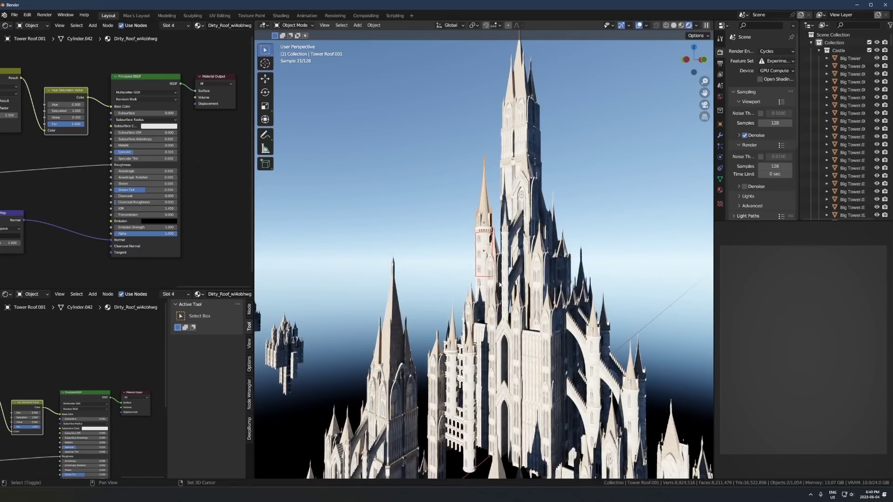
pyautogui.scroll(-4, 471, 241)
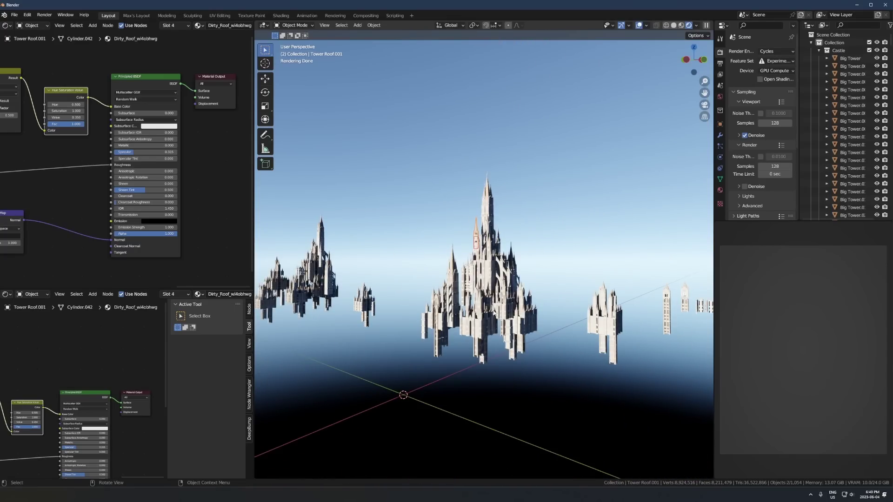
pyautogui.click(465, 308)
pyautogui.press('KP_Decimal')
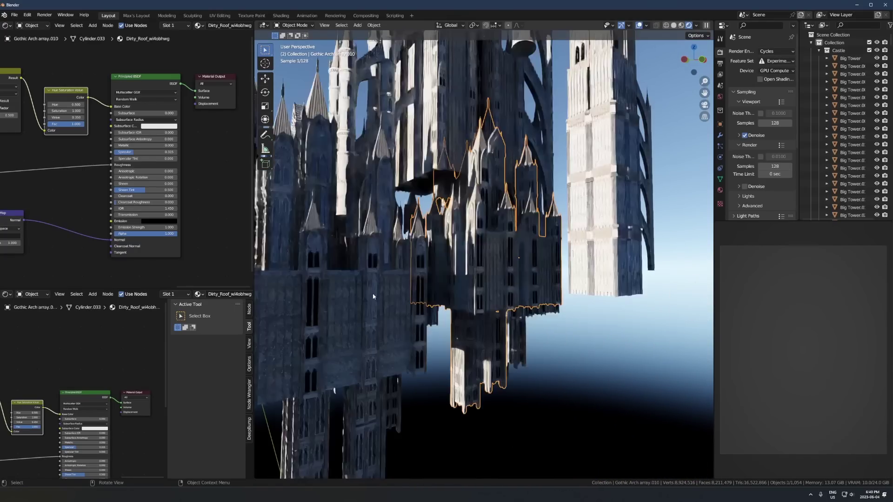
pyautogui.scroll(-6, 481, 320)
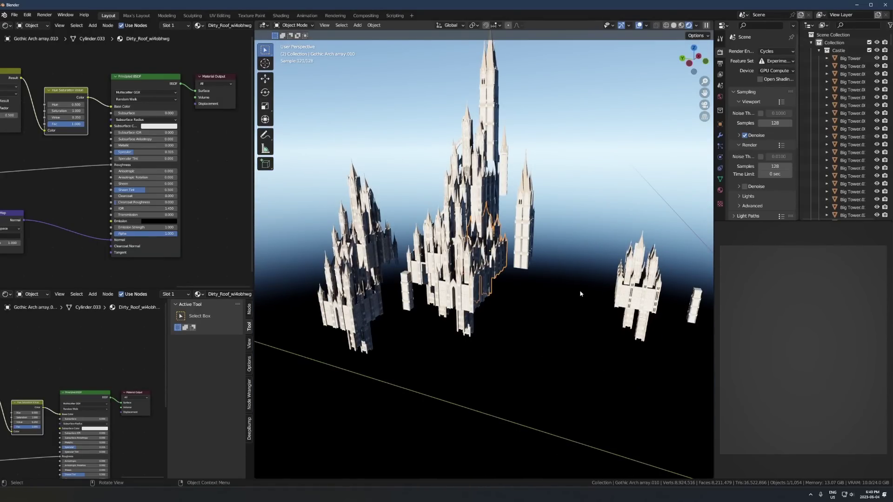
pyautogui.moveTo(580, 294); pyautogui.dragTo(486, 252, button='middle')
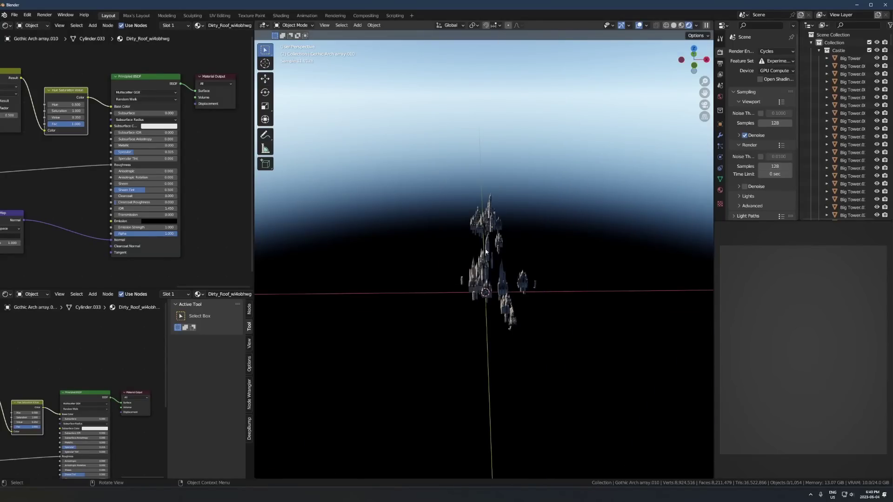
# Step: Select and frame another cluster in the main castle's base and view the castle beside the separate modules
pyautogui.click(477, 291)
pyautogui.press('KP_Decimal')
pyautogui.scroll(-4, 470, 293)
pyautogui.moveTo(470, 293); pyautogui.dragTo(525, 311, button='middle')
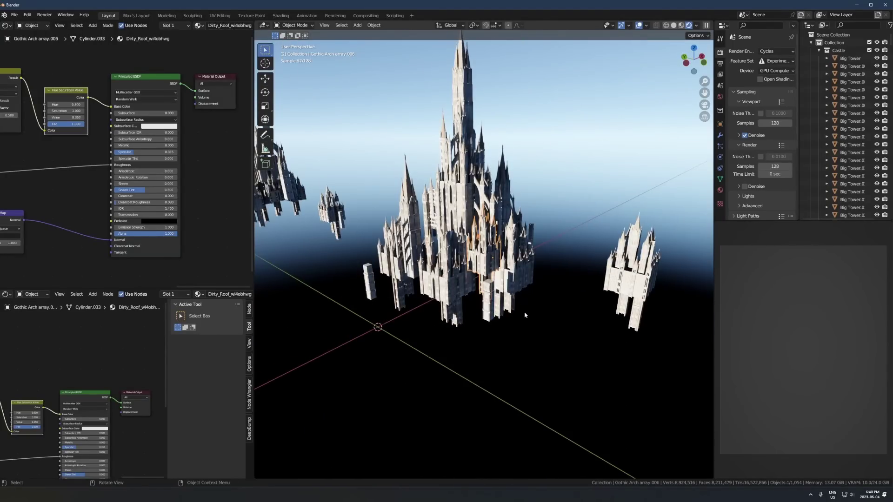
pyautogui.scroll(2, 526, 338)
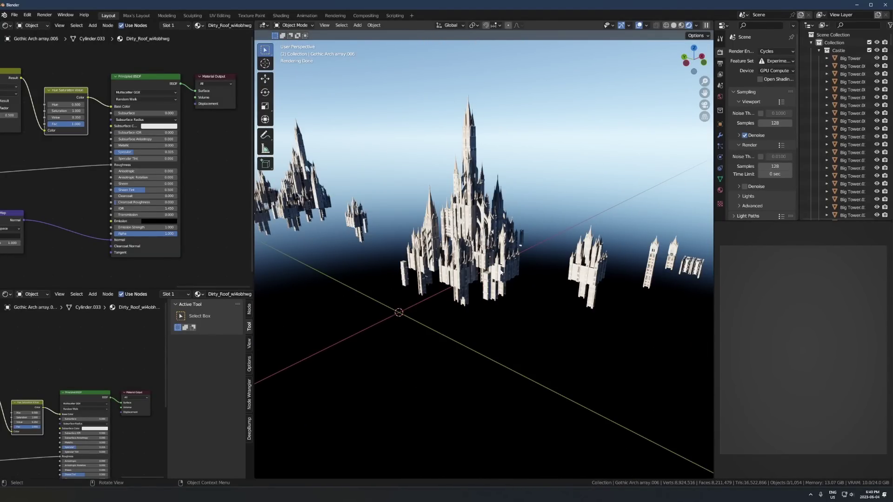
# Step: Select the central tower body, view the full castle from a low angle, and clear the selection
pyautogui.scroll(2, 501, 271)
pyautogui.click(463, 208)
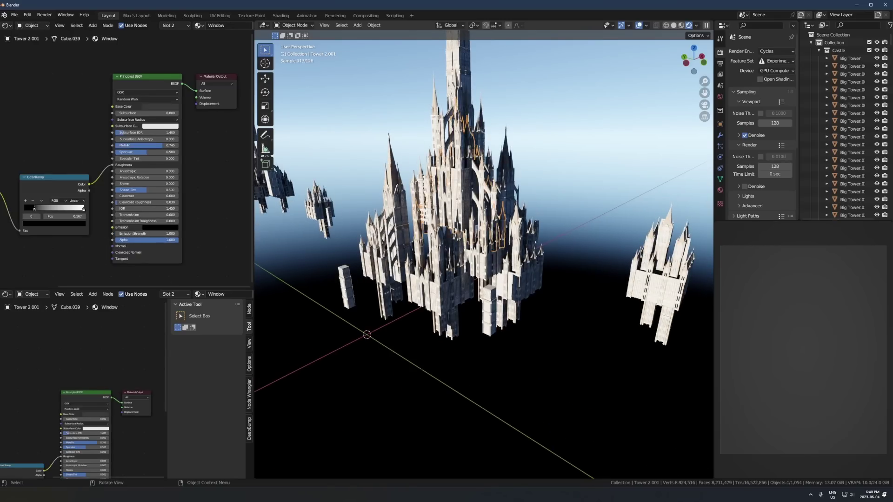
pyautogui.scroll(4, 456, 120)
pyautogui.moveTo(586, 264); pyautogui.dragTo(579, 239, button='middle')
pyautogui.scroll(-2, 579, 239)
pyautogui.click(587, 252)
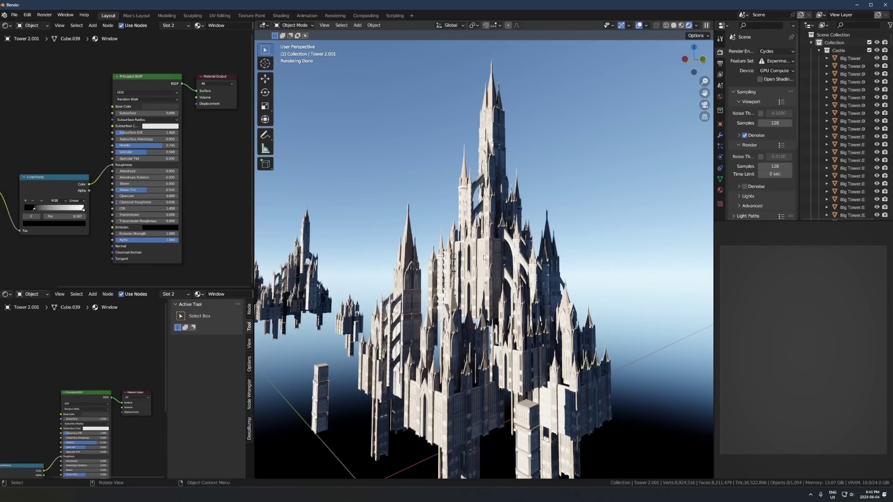
# Step: Inspect the tall tower unselected, comparing it with the spire top, shaft section and exploded parts
pyautogui.scroll(-5, 486, 241)
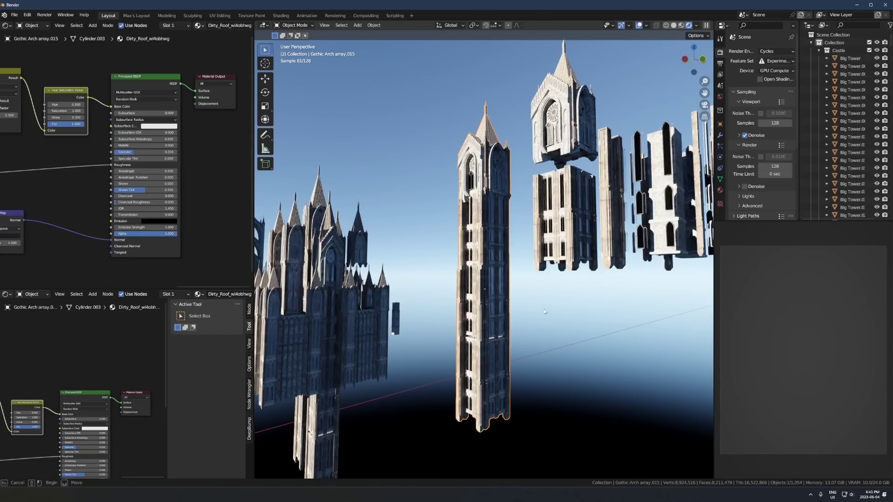
pyautogui.click(618, 310)
pyautogui.scroll(4, 494, 281)
pyautogui.moveTo(441, 297); pyautogui.dragTo(473, 297, button='middle')
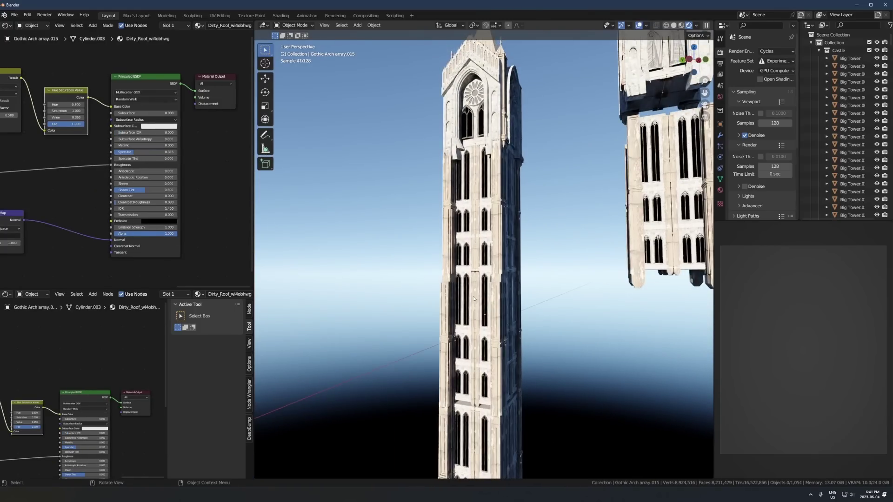
pyautogui.scroll(-3, 477, 298)
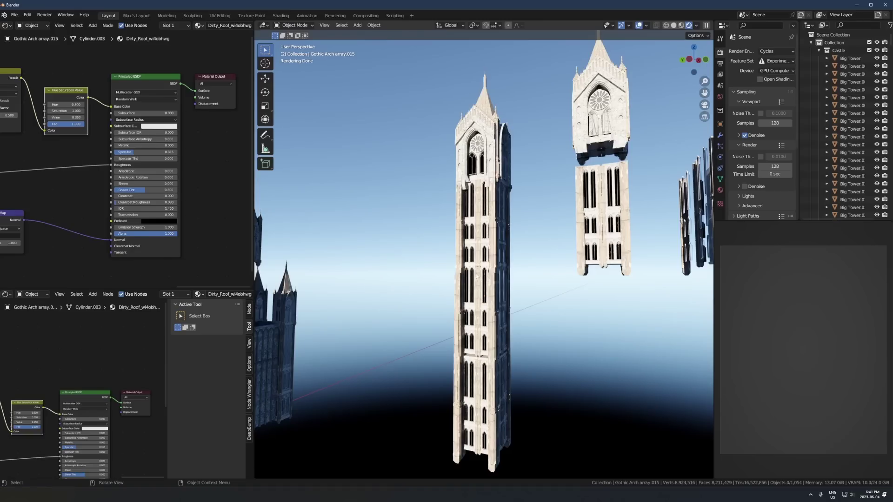
pyautogui.scroll(-3, 473, 240)
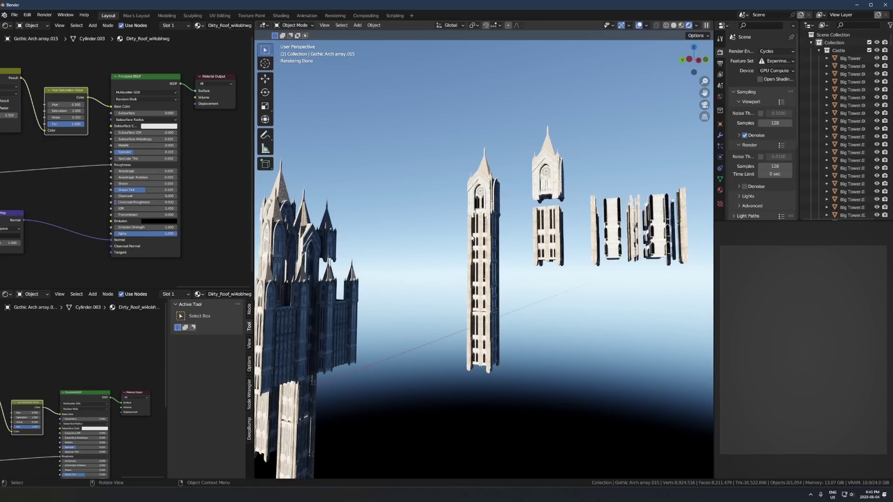
pyautogui.scroll(4, 471, 236)
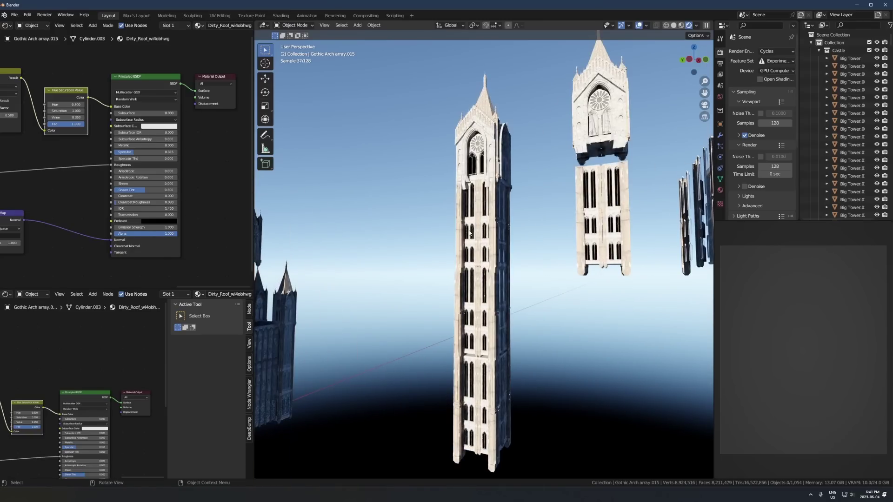
pyautogui.scroll(-2, 475, 233)
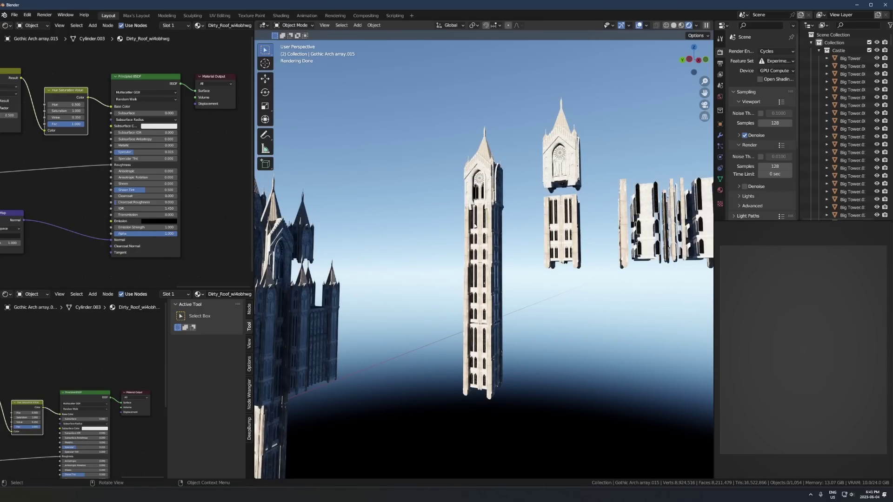
pyautogui.scroll(-2, 486, 217)
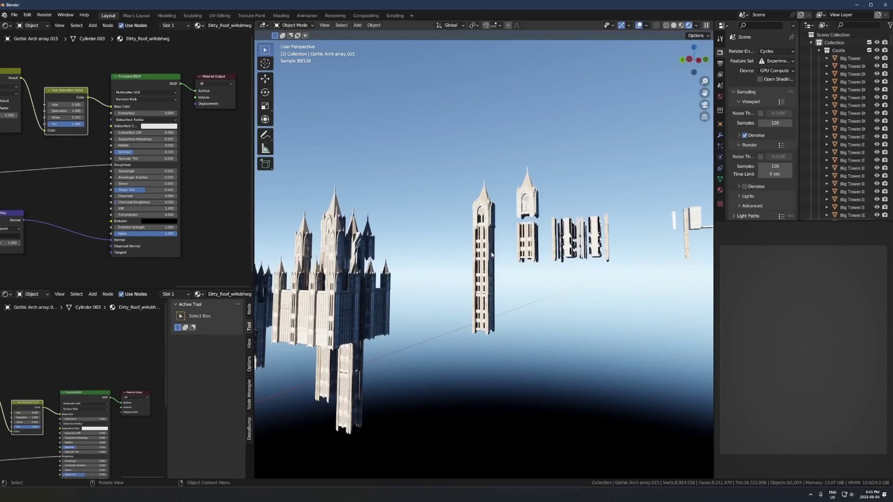
# Step: Select and frame the small multi-spired castle cluster next to the tall tower and view it from above
pyautogui.click(325, 319)
pyautogui.press('KP_Decimal')
pyautogui.moveTo(551, 291); pyautogui.dragTo(521, 293, button='middle')
pyautogui.click(520, 291)
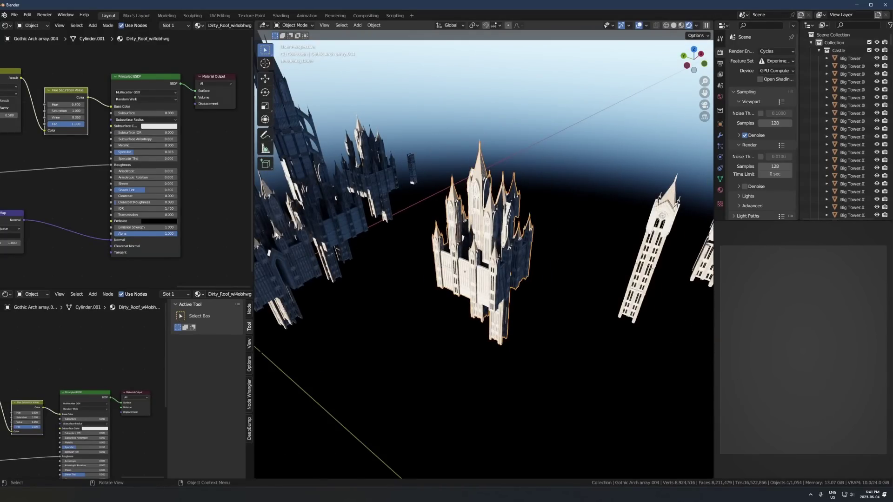
# Step: Select and frame the matching multi-spired cluster within the main castle and compare it with the standalone modules
pyautogui.click(501, 265)
pyautogui.press('KP_Decimal')
pyautogui.click(473, 249)
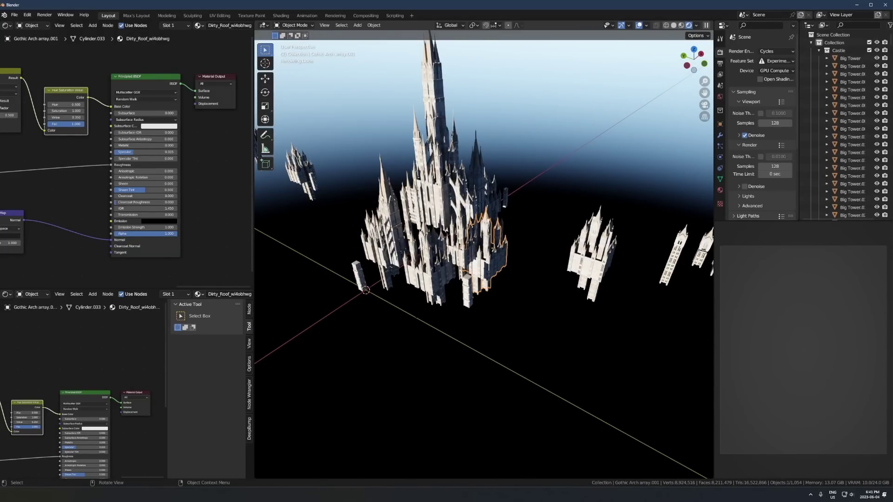
pyautogui.scroll(-5, 494, 293)
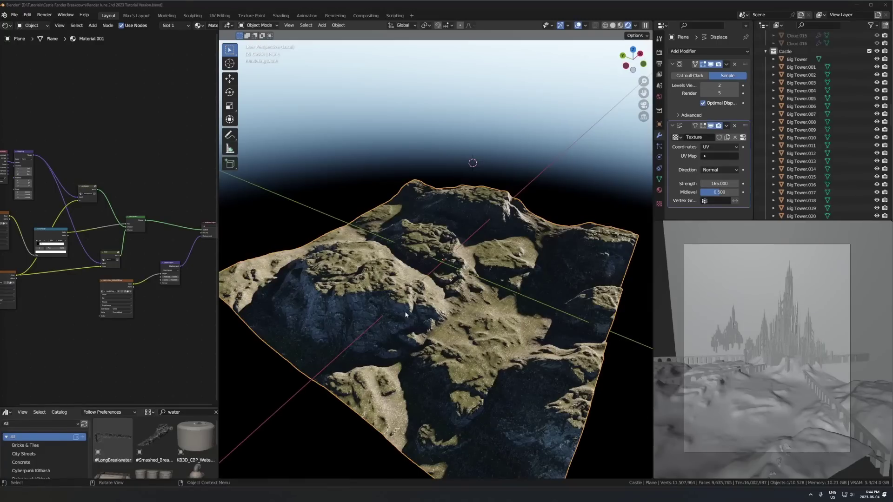
# Step: Set the viewport subdivision level of the displaced terrain plane to 4
pyautogui.moveTo(442, 291); pyautogui.dragTo(478, 286, button='middle')
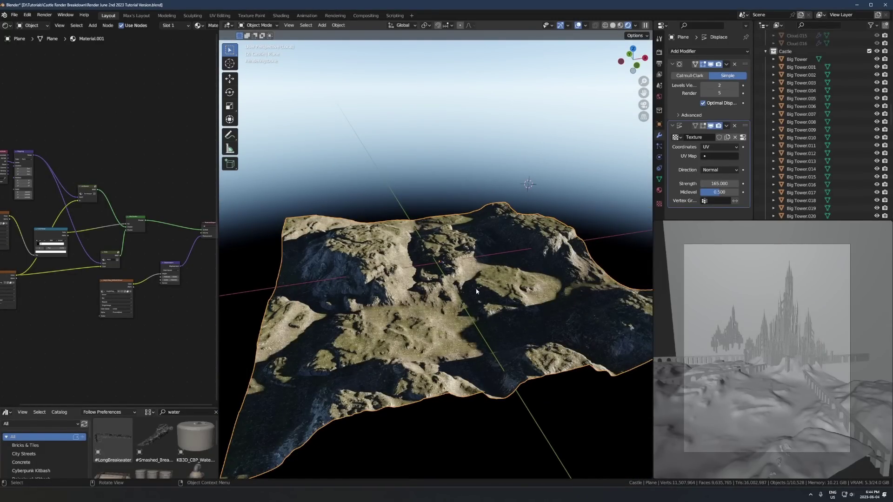
pyautogui.scroll(-3, 476, 292)
pyautogui.scroll(3, 419, 288)
pyautogui.scroll(3, 407, 282)
pyautogui.scroll(3, 407, 281)
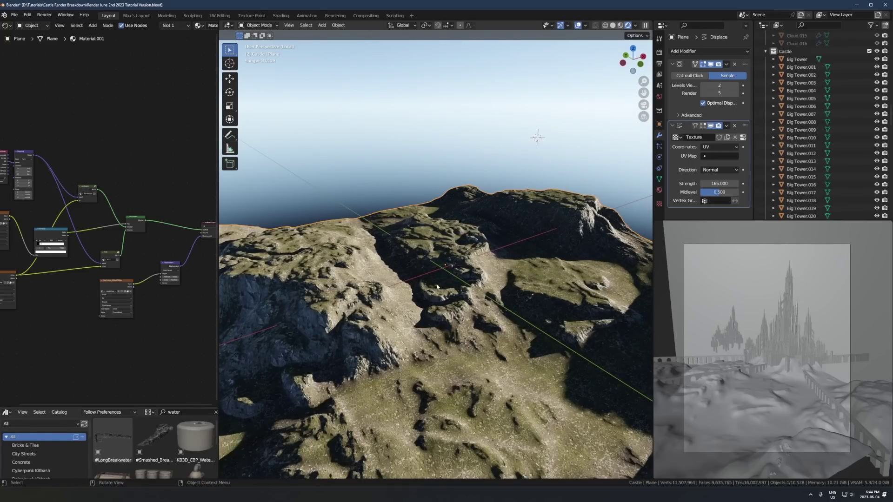
pyautogui.scroll(3, 408, 282)
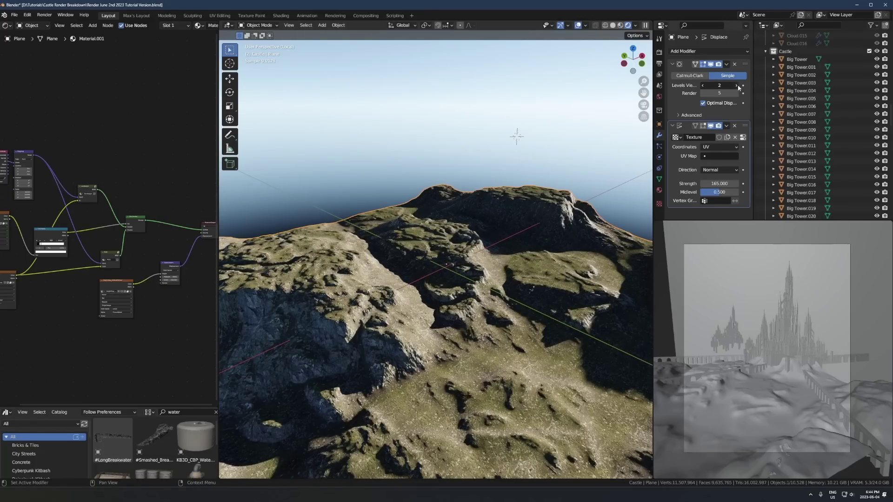
pyautogui.click(736, 86)
pyautogui.hotkey('ctrl', '4')
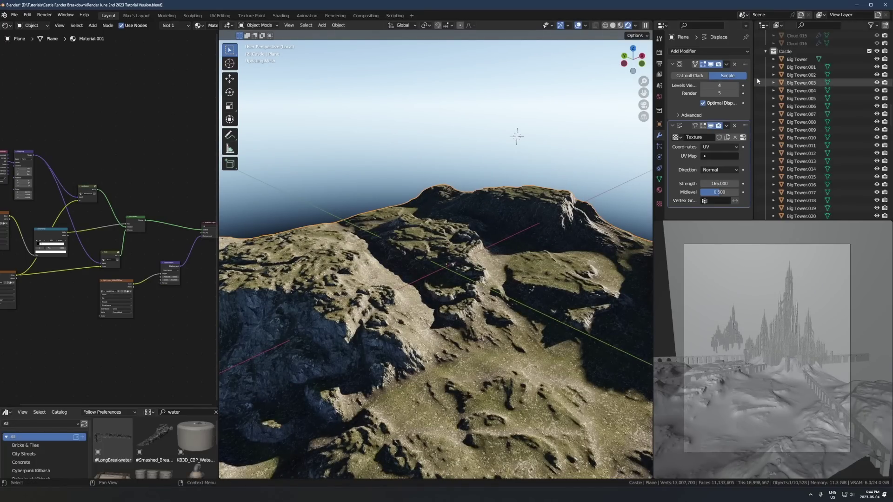
# Step: Examine the whole displaced terrain plane from near and far
pyautogui.keyDown('shift'); pyautogui.moveTo(472, 285); pyautogui.dragTo(473, 322, button='middle'); pyautogui.keyUp('shift')
pyautogui.scroll(-5, 475, 362)
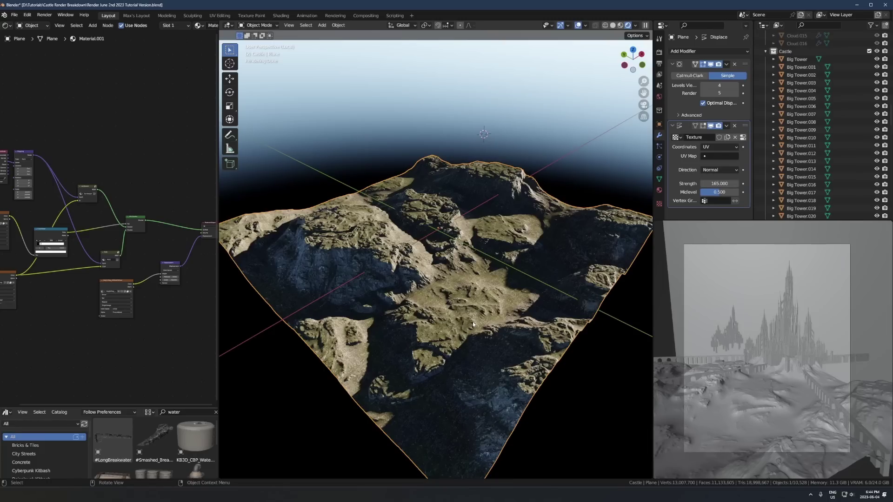
pyautogui.scroll(2, 471, 322)
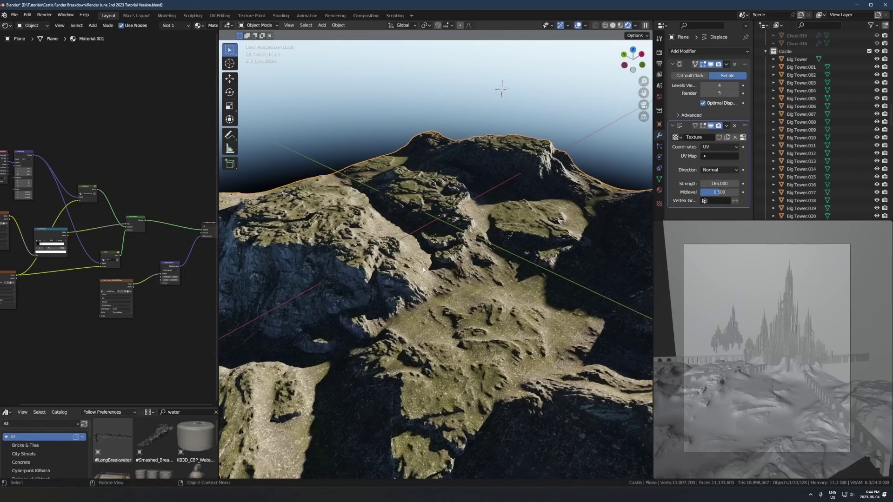
pyautogui.scroll(-3, 423, 269)
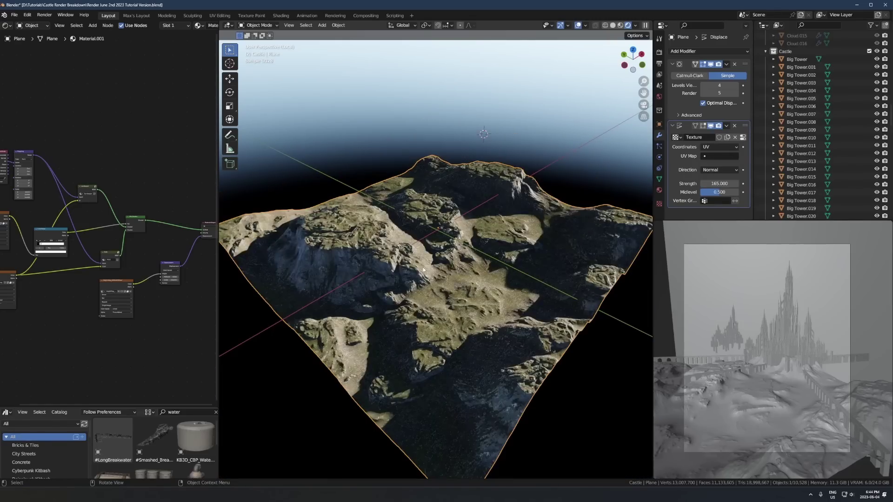
pyautogui.scroll(3, 423, 269)
pyautogui.scroll(-3, 423, 269)
pyautogui.scroll(4, 473, 259)
# Step: Examine the terrain's rocky cliffs and slopes close up from several angles
pyautogui.moveTo(473, 261); pyautogui.dragTo(436, 281, button='middle')
pyautogui.scroll(2, 436, 281)
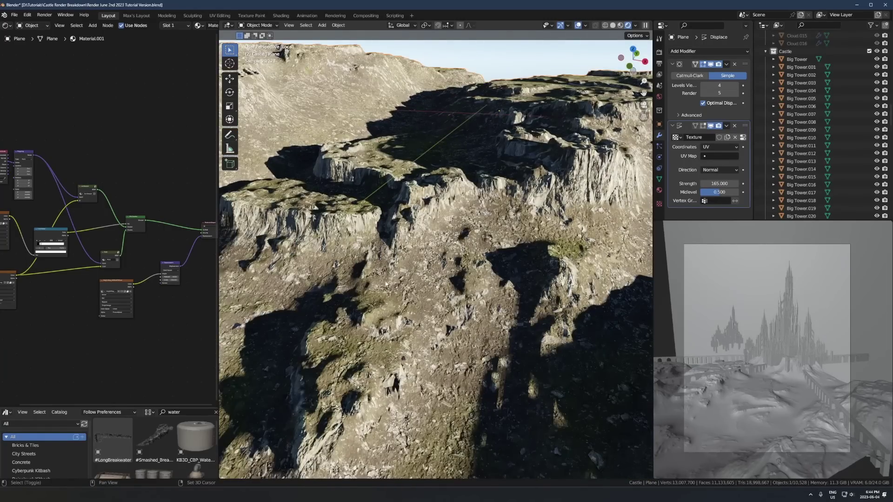
pyautogui.scroll(2, 417, 196)
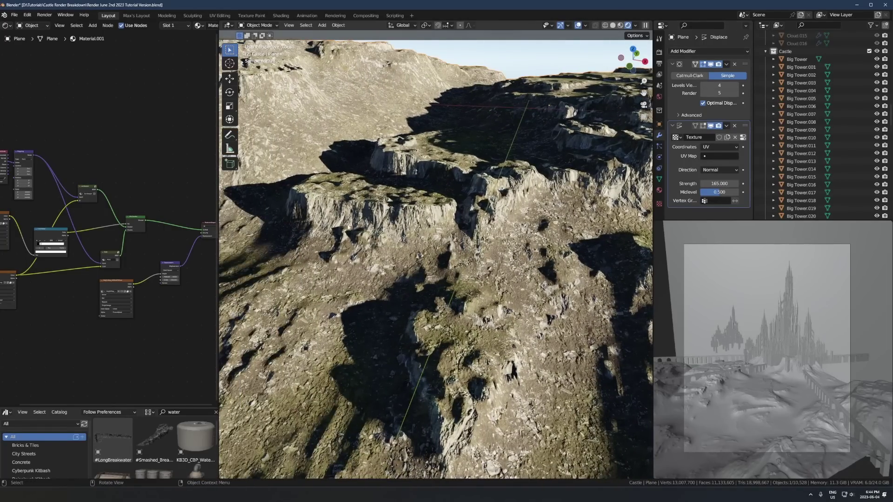
pyautogui.moveTo(417, 196); pyautogui.dragTo(407, 319, button='middle')
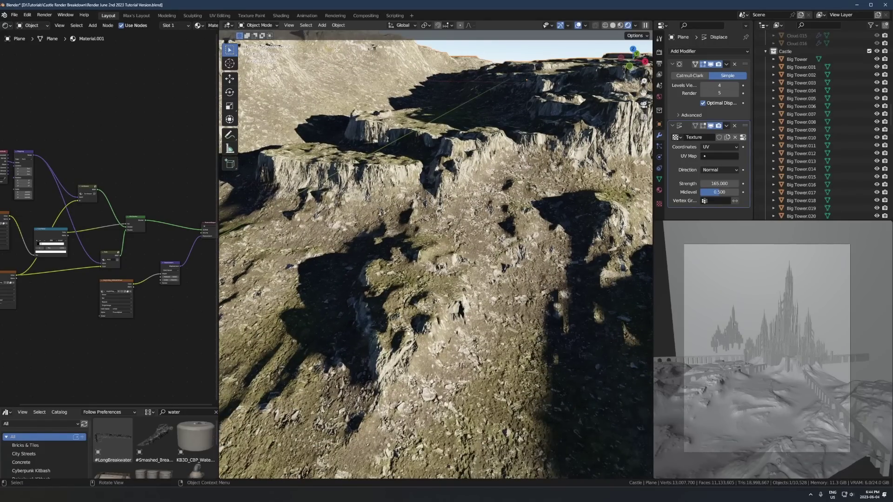
pyautogui.moveTo(408, 333); pyautogui.dragTo(440, 301, button='middle')
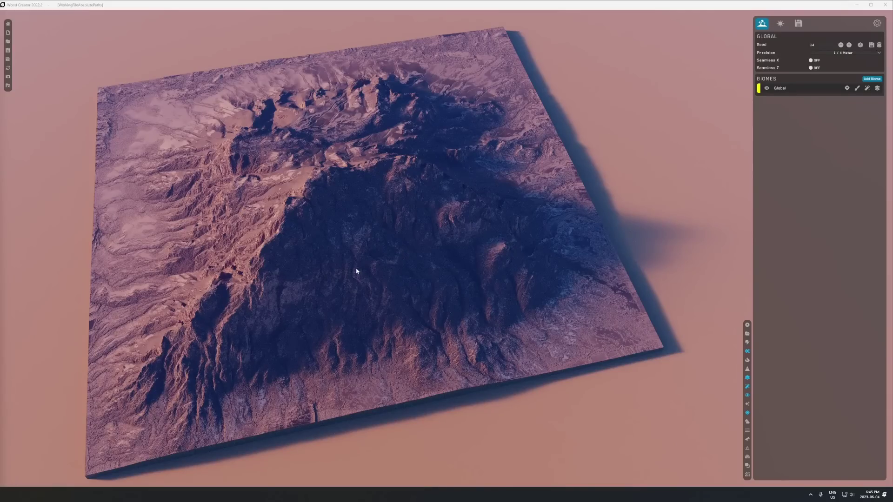
# Step: Switch to World Creator, inspect the mountain terrain from several sides and show the Global biome's filters
pyautogui.moveTo(408, 255); pyautogui.dragTo(564, 247, button='right')
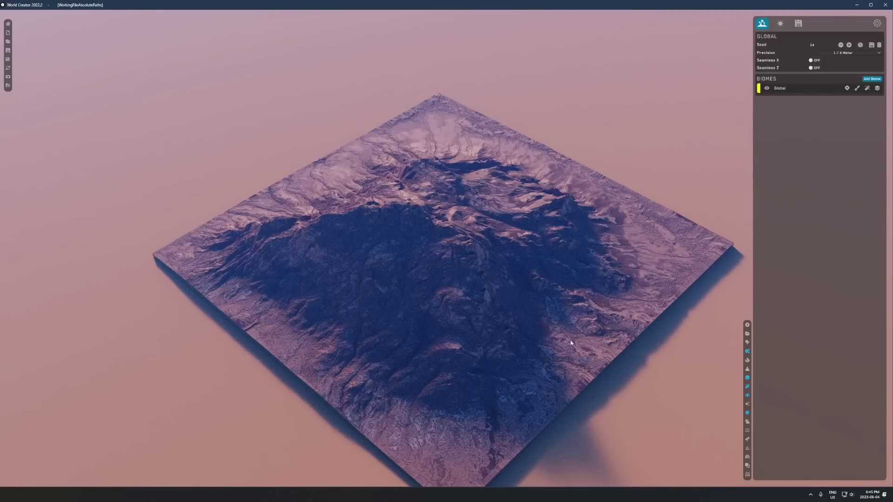
pyautogui.moveTo(571, 343); pyautogui.dragTo(525, 279, button='right')
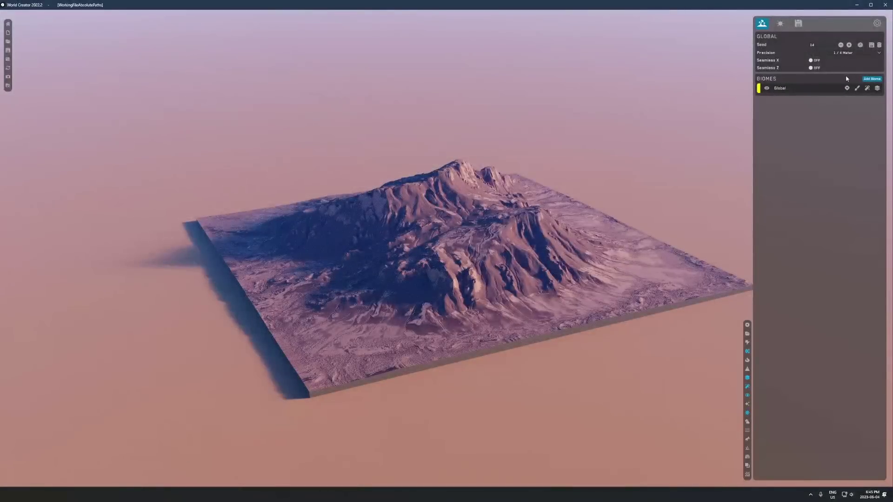
pyautogui.moveTo(511, 162); pyautogui.dragTo(491, 248, button='right')
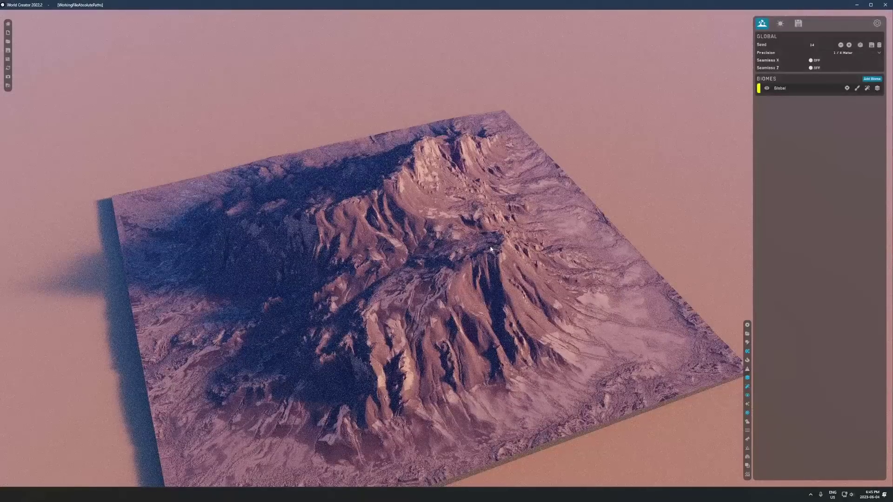
pyautogui.click(877, 89)
pyautogui.click(868, 89)
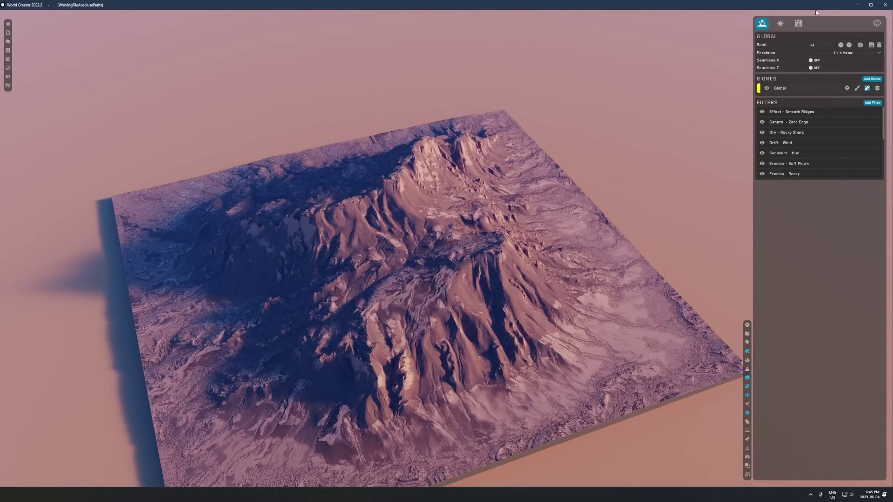
# Step: Turn off the Global biome's visible filters one by one, from Erosion - Rocky up to Effect - Smooth Ridges
pyautogui.click(762, 174)
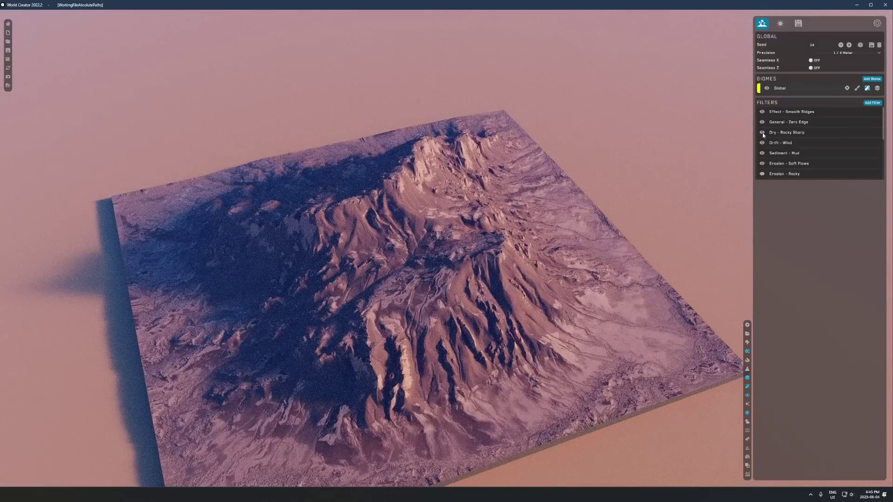
pyautogui.click(761, 163)
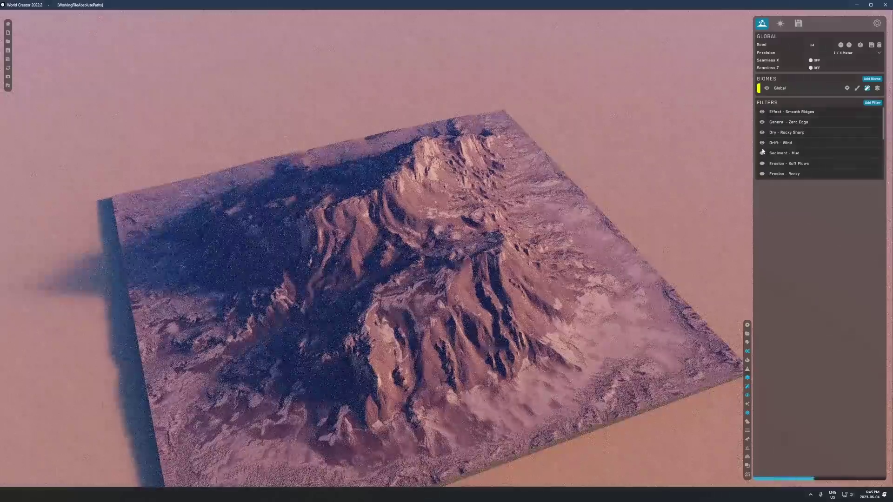
pyautogui.click(762, 142)
pyautogui.click(762, 132)
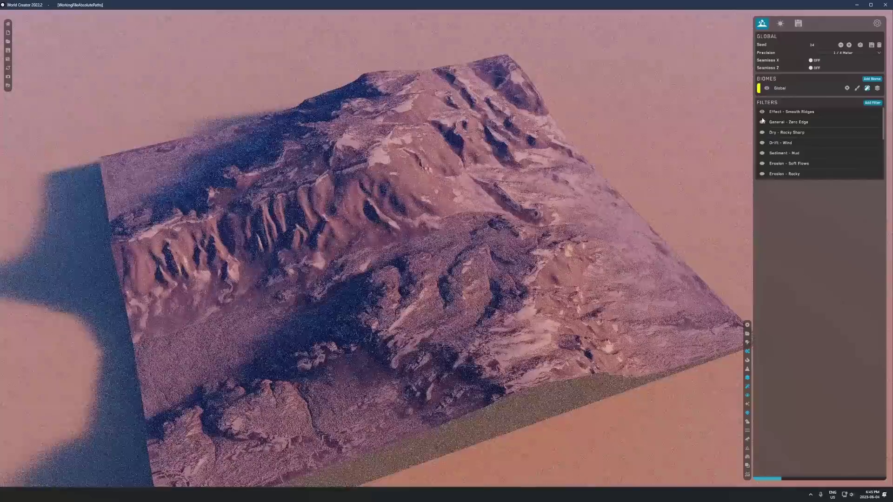
pyautogui.click(762, 122)
pyautogui.click(761, 112)
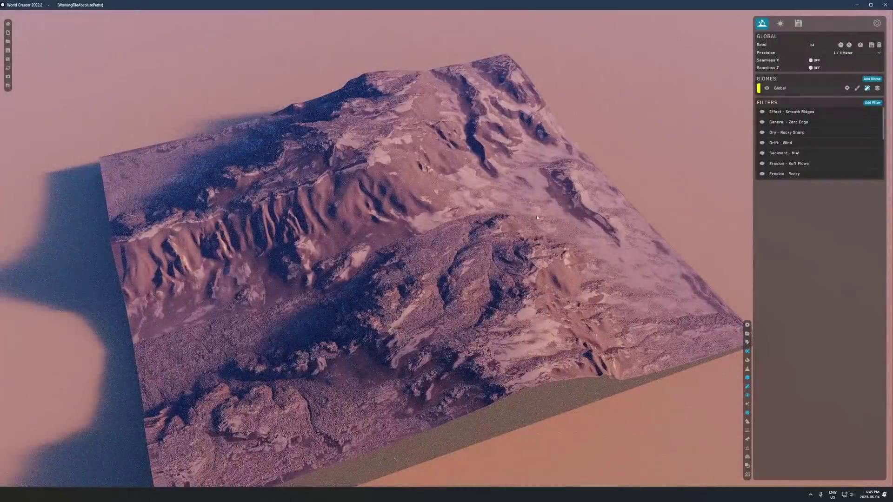
# Step: Turn the Global biome's filters back on one by one, from Effect - Smooth Ridges down to Erosion - Rocky
pyautogui.moveTo(465, 235); pyautogui.dragTo(748, 97, button='middle')
pyautogui.click(761, 112)
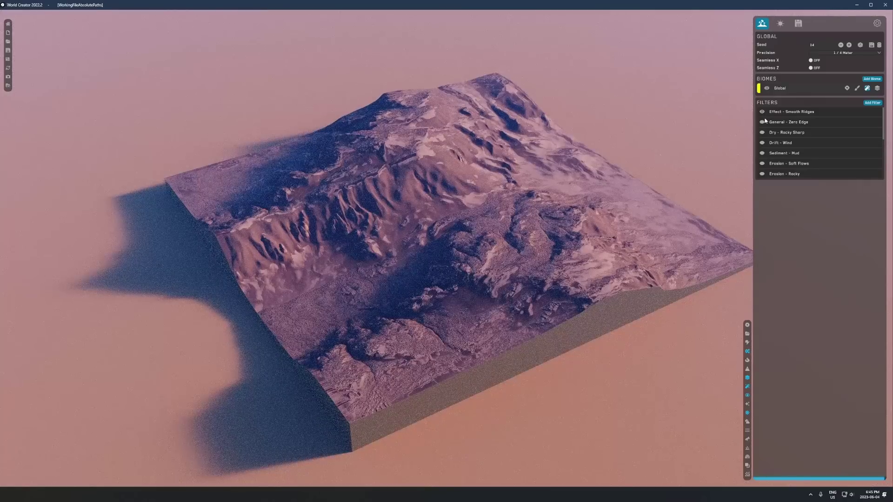
pyautogui.click(763, 122)
pyautogui.click(762, 133)
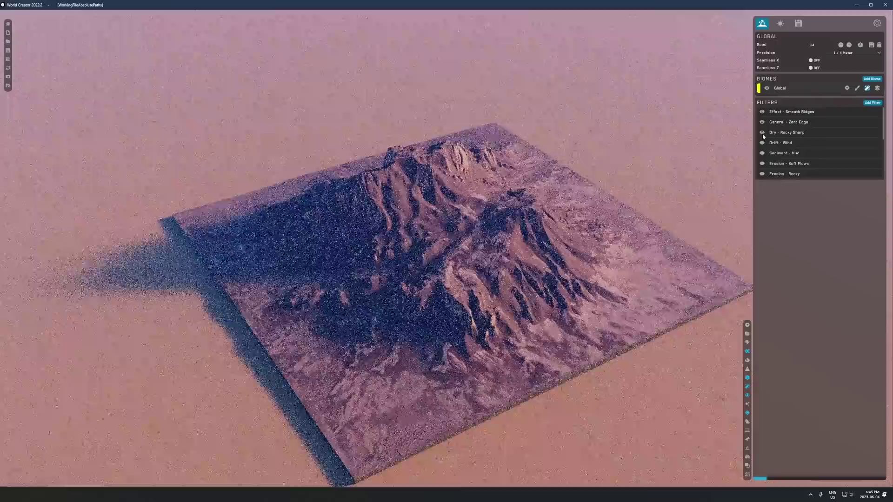
pyautogui.click(762, 143)
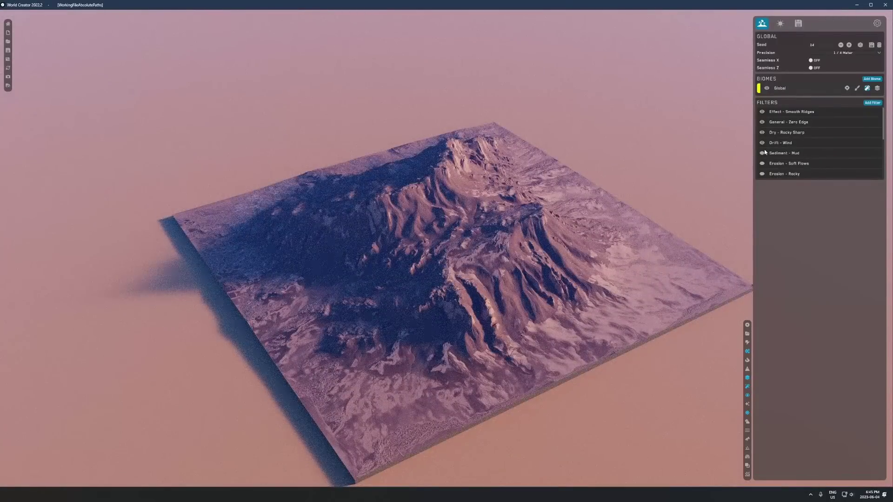
pyautogui.click(762, 153)
pyautogui.click(762, 164)
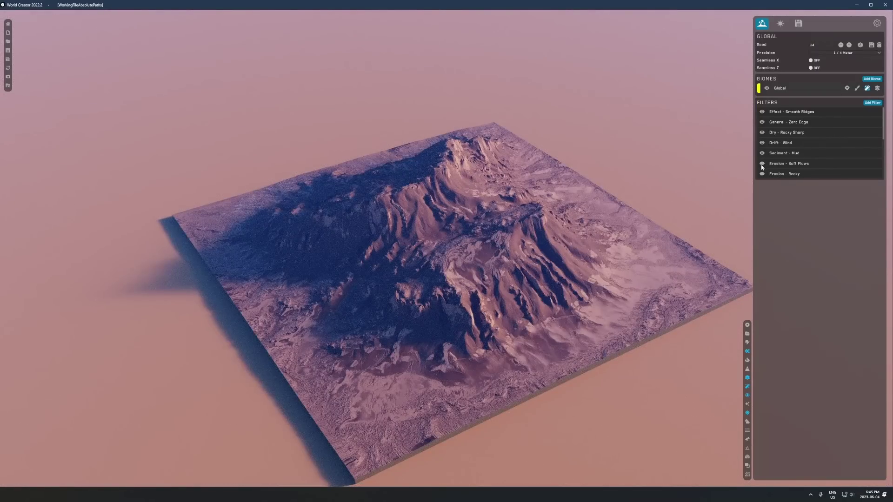
pyautogui.click(763, 174)
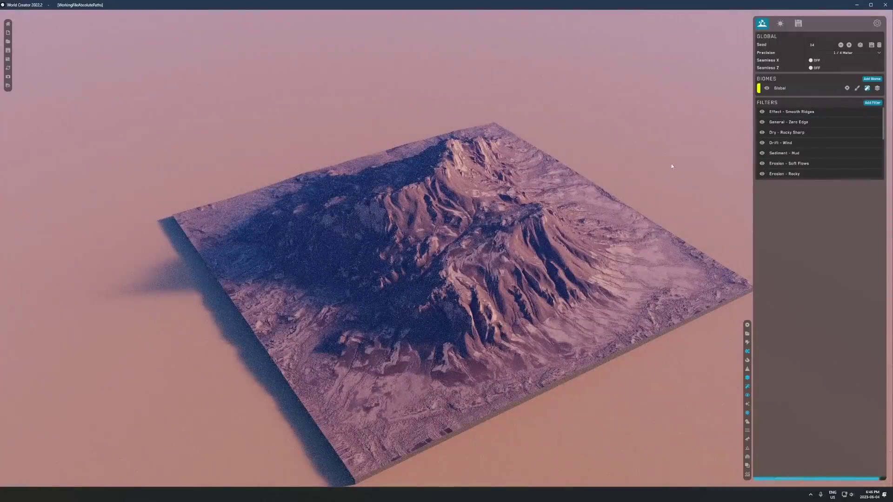
# Step: Randomize the mountain terrain's seed, raise it by two and inspect the generated shape from another side
pyautogui.moveTo(671, 164); pyautogui.dragTo(846, 187)
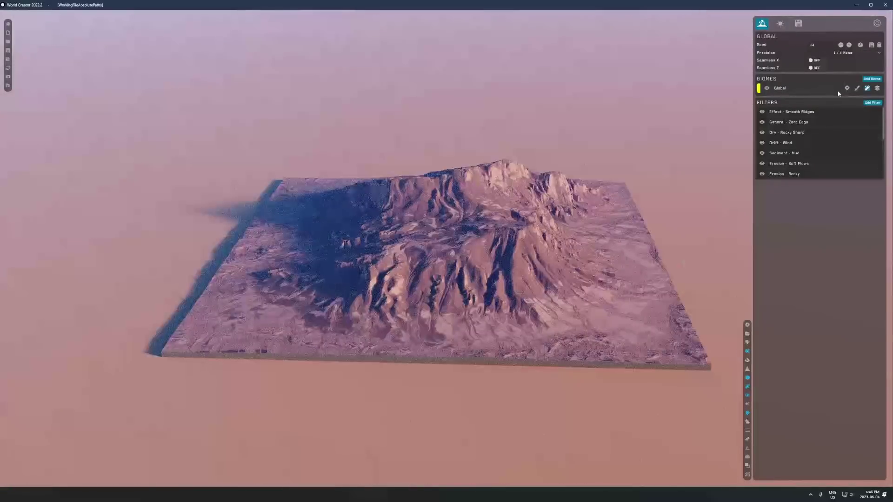
pyautogui.click(859, 45)
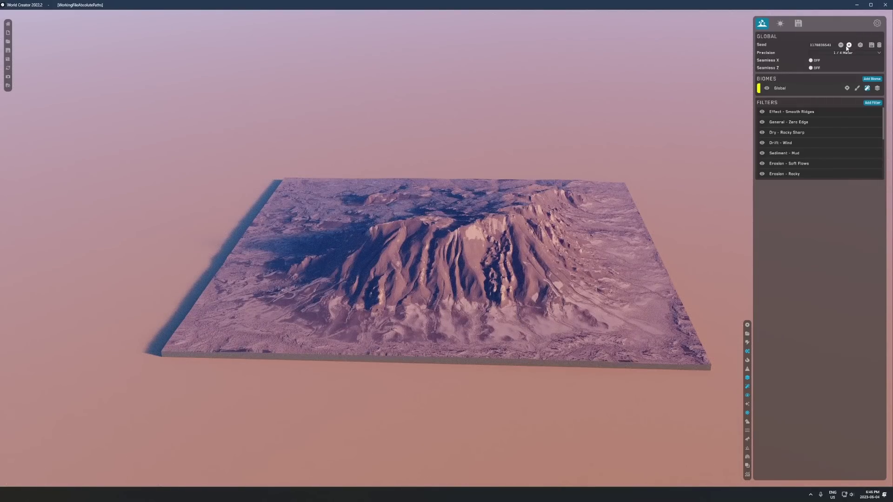
pyautogui.click(849, 44)
pyautogui.click(849, 45)
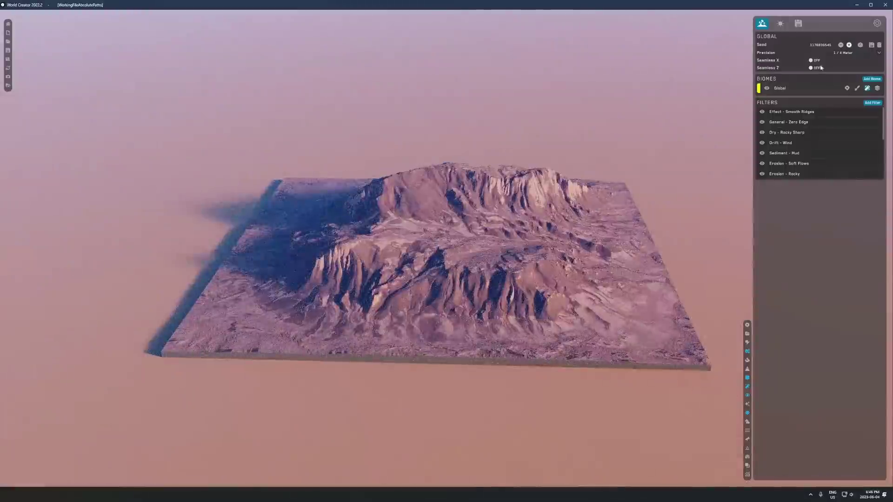
pyautogui.moveTo(582, 186); pyautogui.dragTo(503, 233)
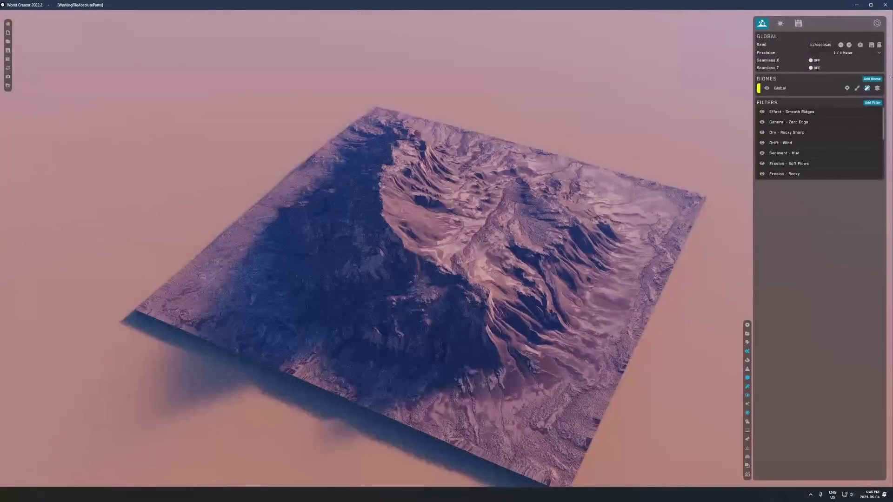
# Step: Load the Mountain Sediment preset without saving the current project
pyautogui.click(9, 24)
pyautogui.scroll(-2, 541, 272)
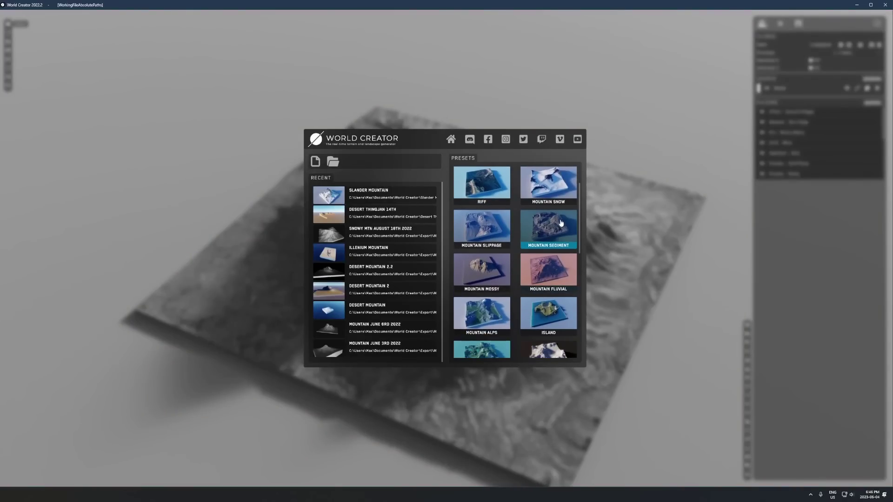
pyautogui.click(546, 234)
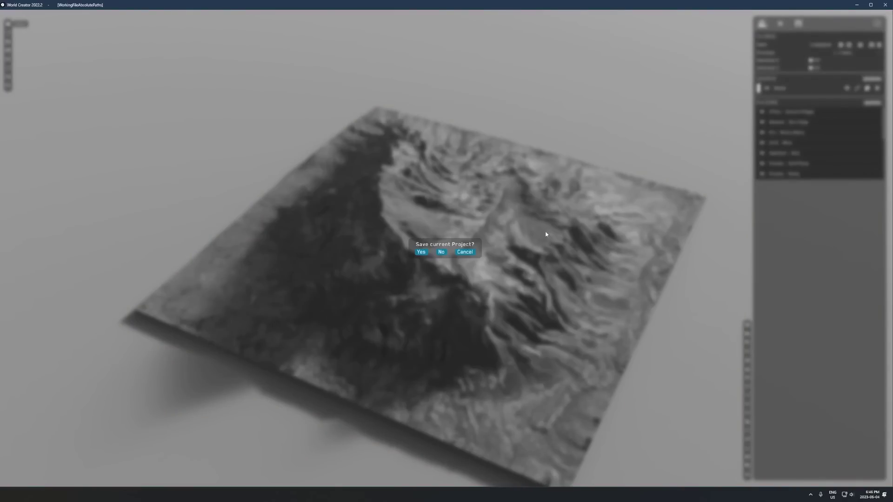
pyautogui.click(441, 252)
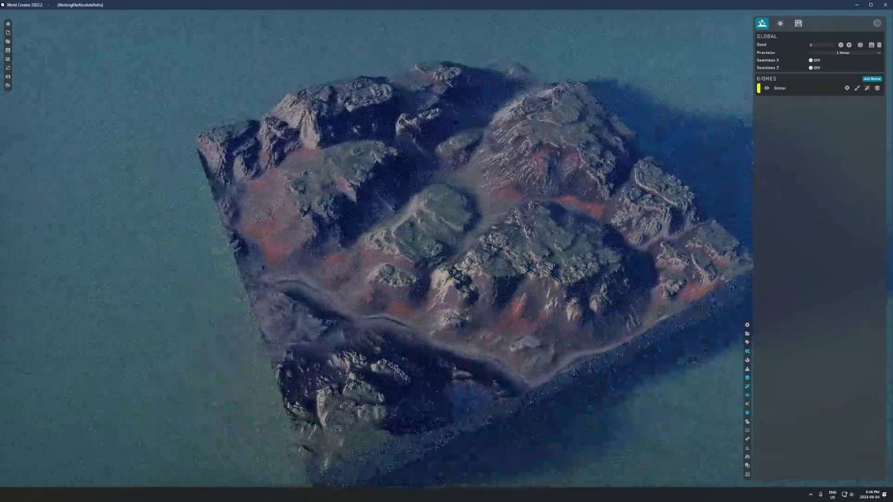
# Step: Increase the Mountain Sediment terrain's seed several steps to generate different mountain layouts
pyautogui.click(849, 44)
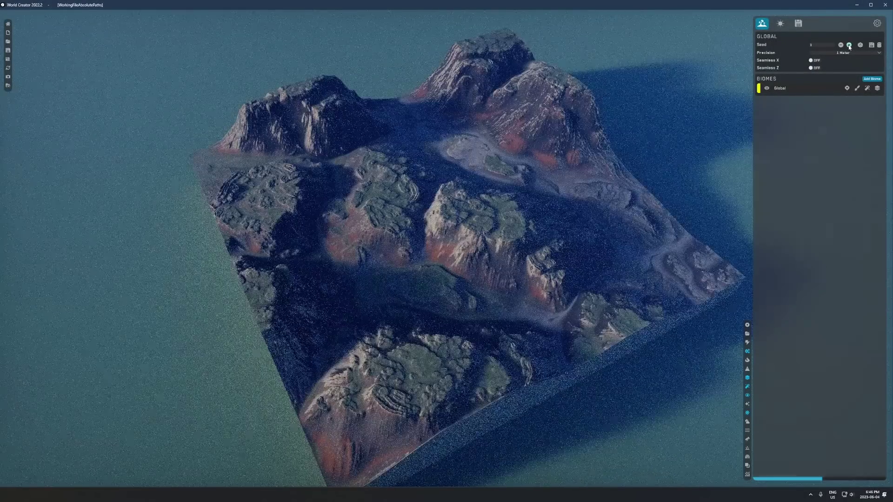
pyautogui.click(849, 45)
pyautogui.click(848, 44)
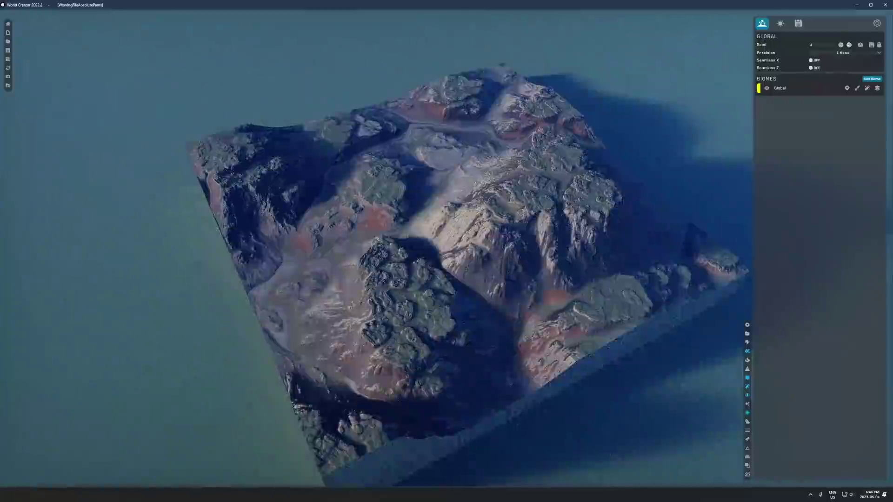
# Step: Examine the generated Mountain Sediment terrain up close and as a whole, especially the grassy plateau, red sediment patches and surrounding cliffs
pyautogui.scroll(3, 439, 227)
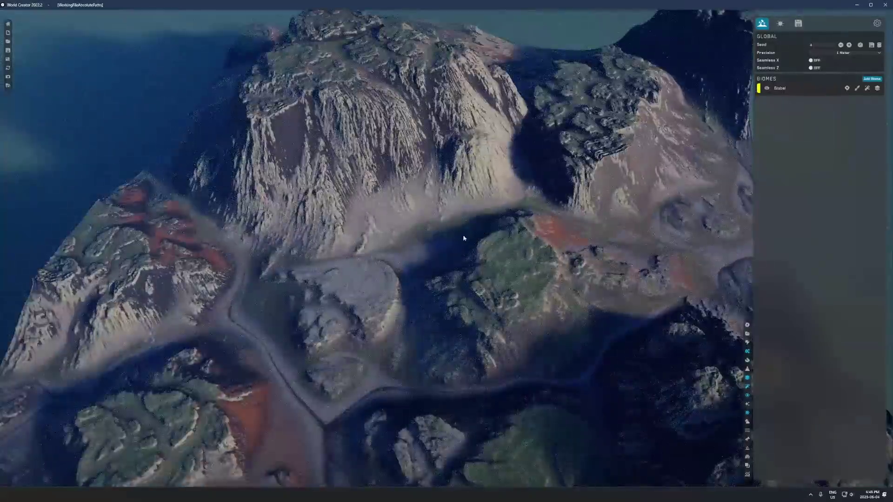
pyautogui.moveTo(463, 238); pyautogui.dragTo(468, 244, button='middle')
pyautogui.scroll(-5, 468, 244)
pyautogui.scroll(6, 468, 244)
pyautogui.scroll(2, 468, 243)
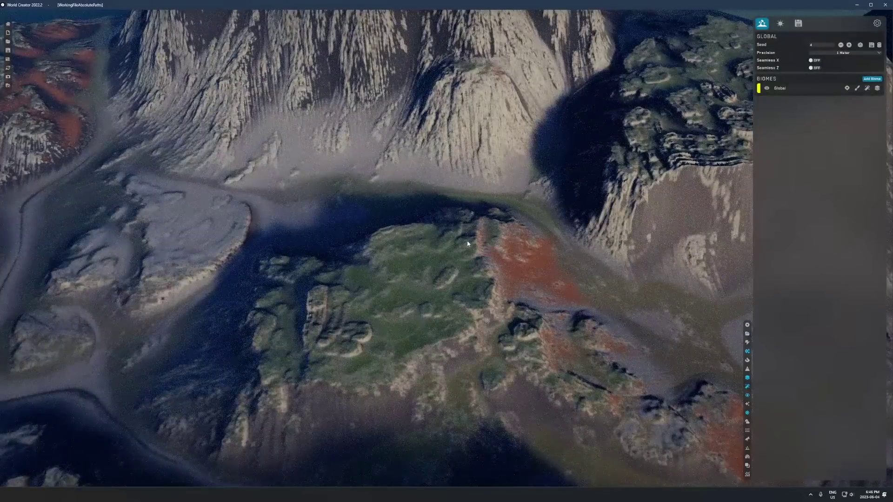
pyautogui.scroll(2, 449, 303)
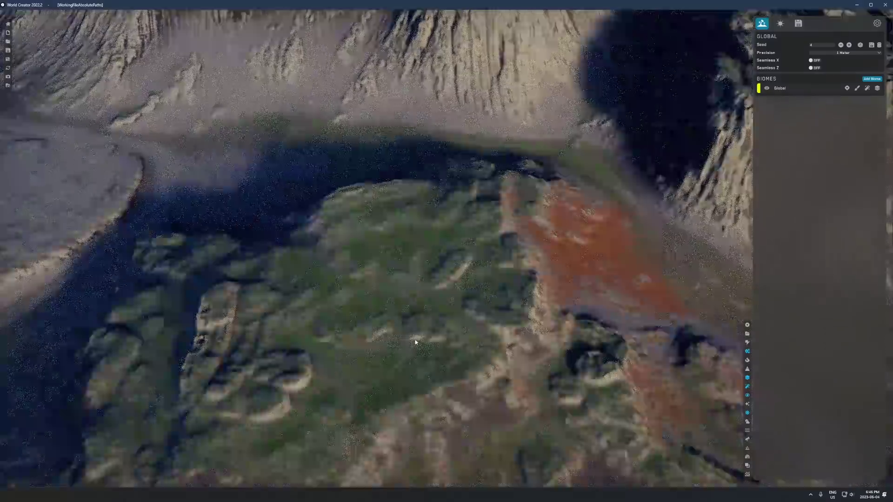
pyautogui.scroll(-10, 448, 299)
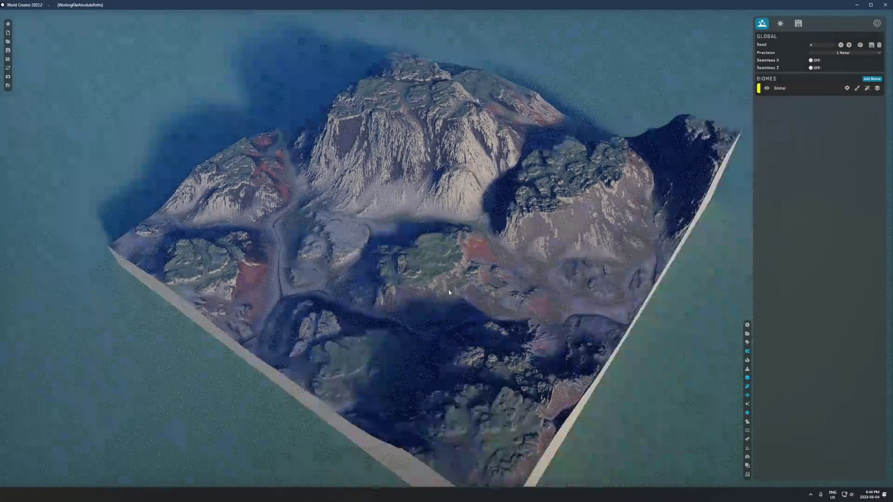
pyautogui.scroll(3, 450, 295)
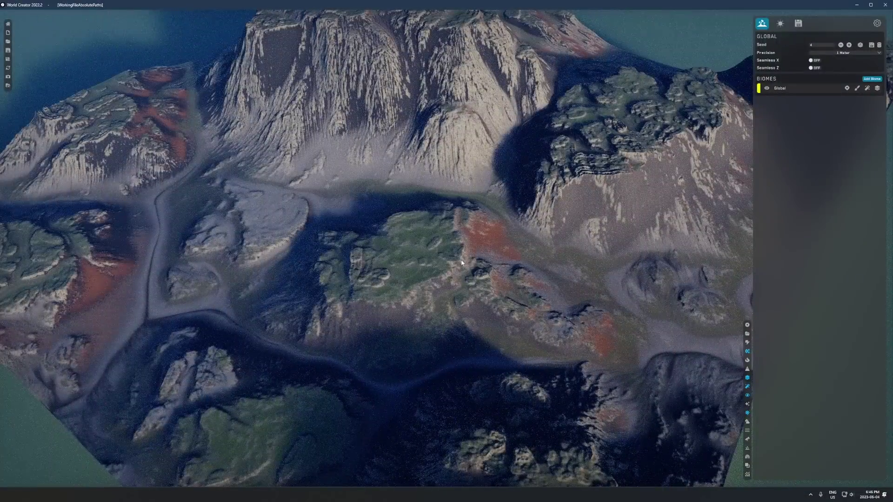
pyautogui.scroll(2, 461, 261)
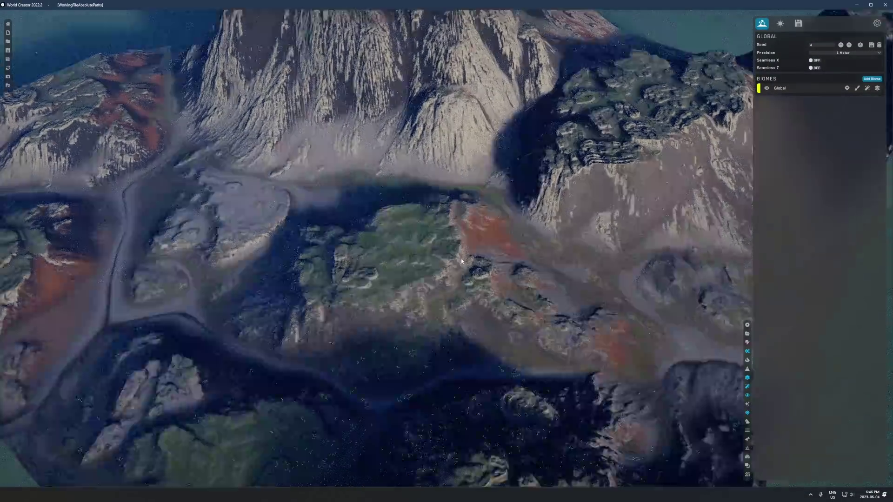
pyautogui.scroll(2, 446, 257)
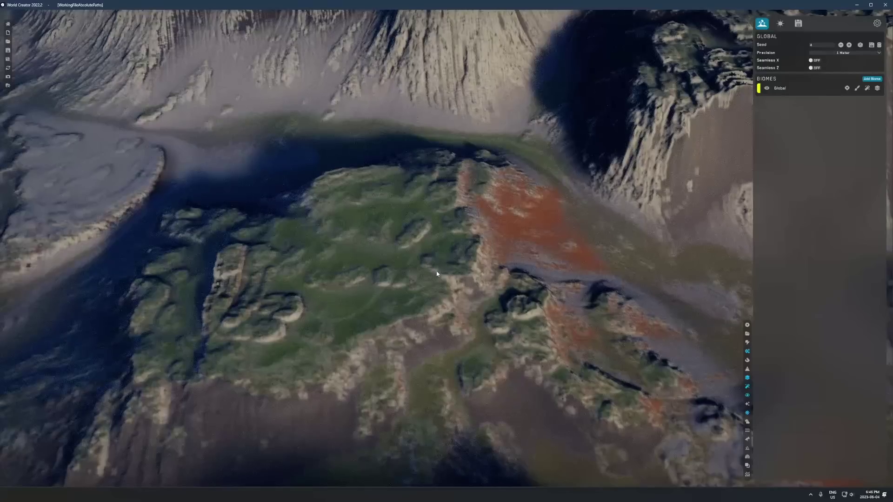
pyautogui.scroll(-3, 436, 274)
pyautogui.scroll(4, 414, 293)
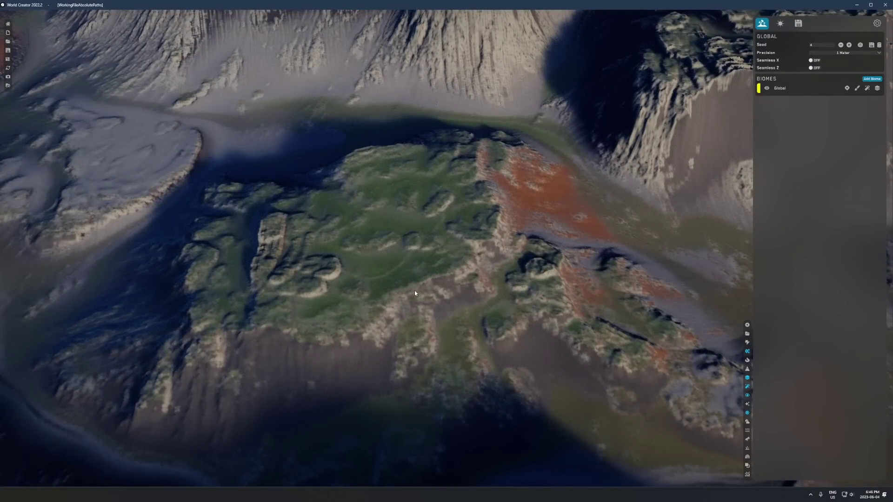
pyautogui.scroll(2, 415, 293)
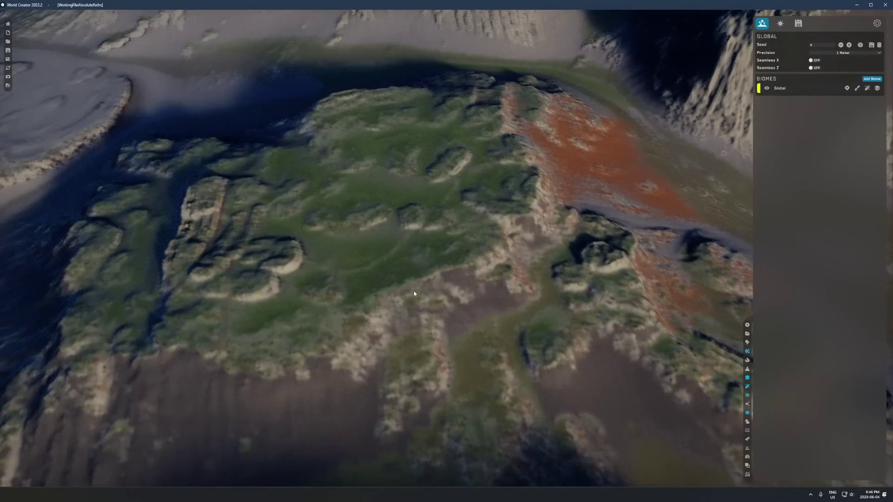
pyautogui.scroll(2, 414, 292)
pyautogui.scroll(-8, 415, 290)
pyautogui.scroll(6, 417, 288)
pyautogui.scroll(3, 419, 283)
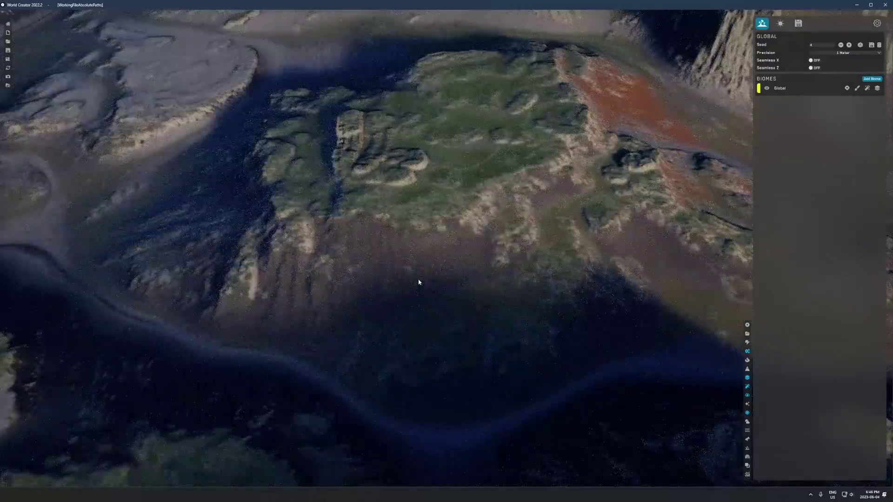
pyautogui.scroll(2, 418, 282)
pyautogui.scroll(-8, 421, 286)
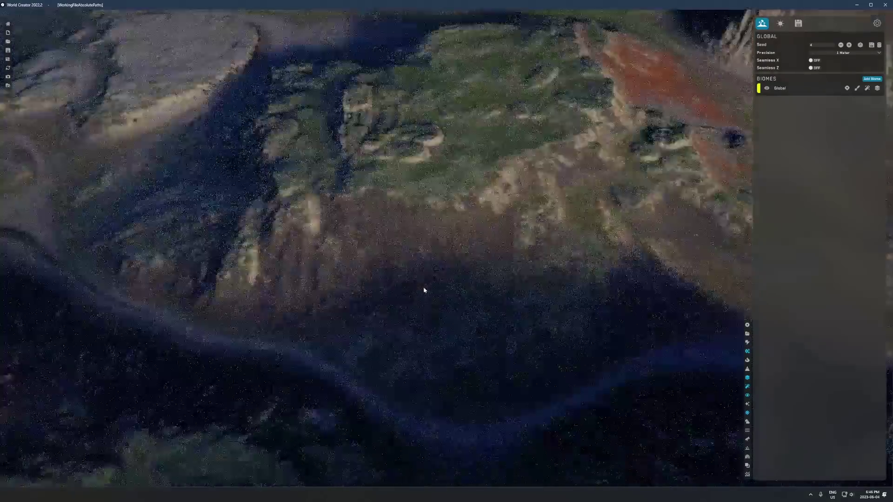
pyautogui.scroll(1, 423, 292)
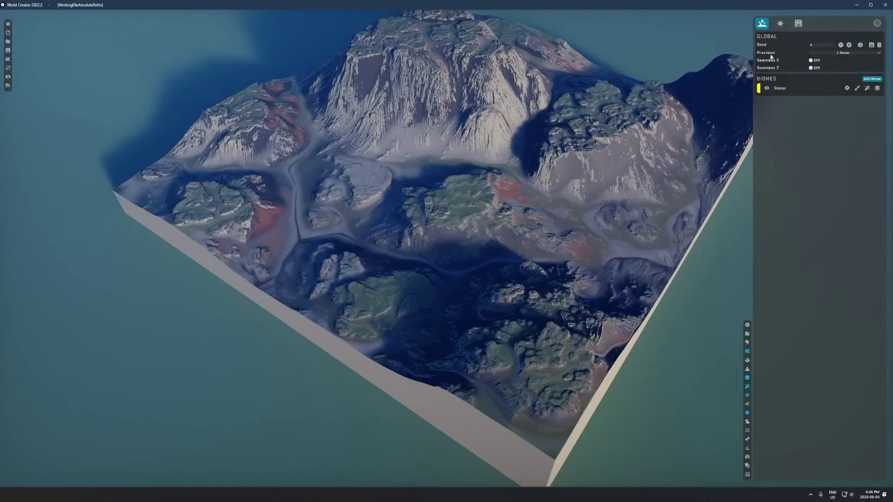
pyautogui.click(799, 23)
pyautogui.click(762, 23)
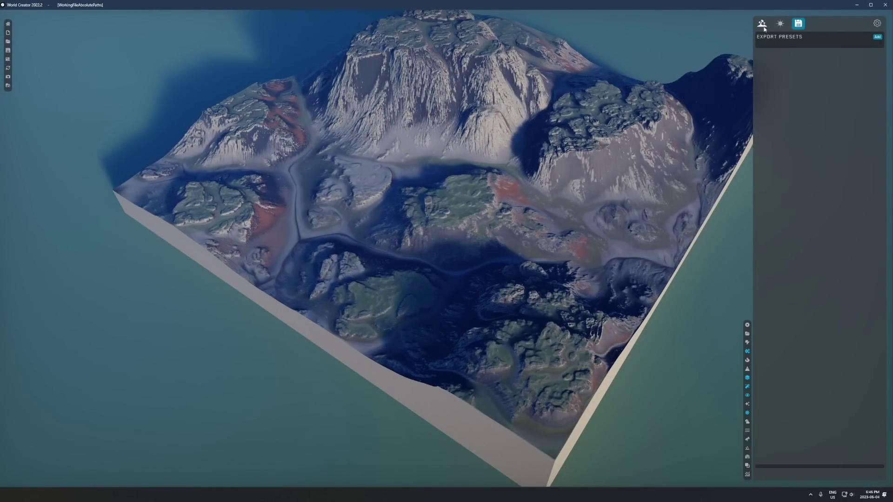
pyautogui.scroll(-3, 473, 177)
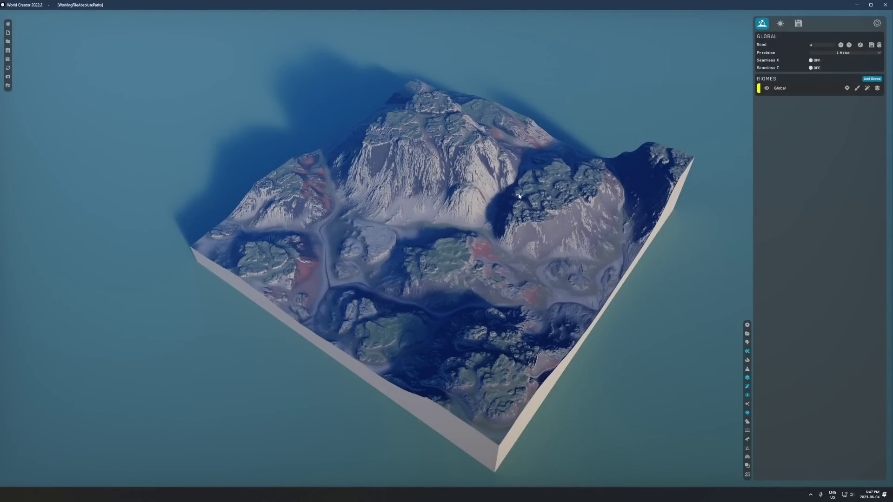
pyautogui.scroll(3, 743, 152)
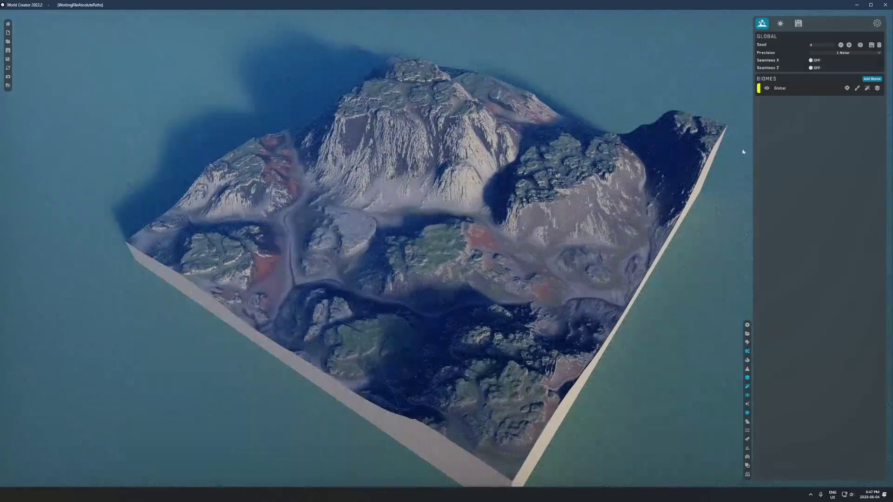
# Step: Add a Splat Map export preset and open the settings of its Splat Map export element
pyautogui.click(798, 24)
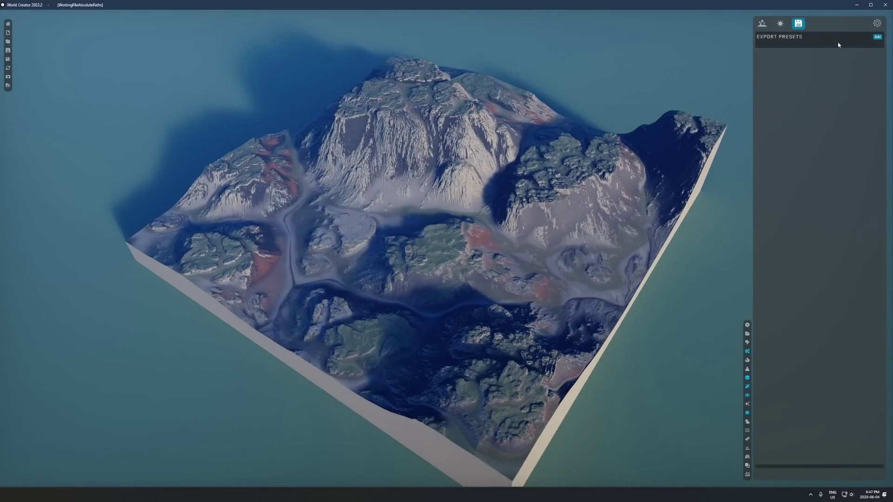
pyautogui.click(877, 37)
pyautogui.click(851, 69)
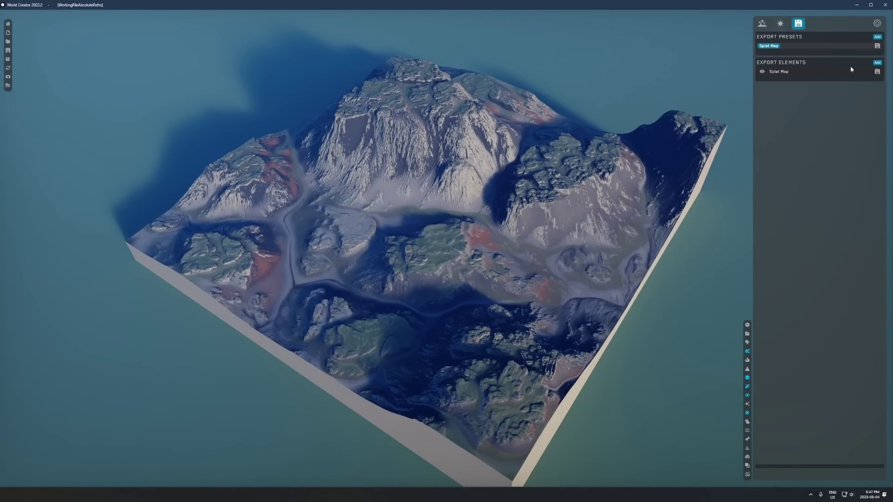
pyautogui.click(877, 71)
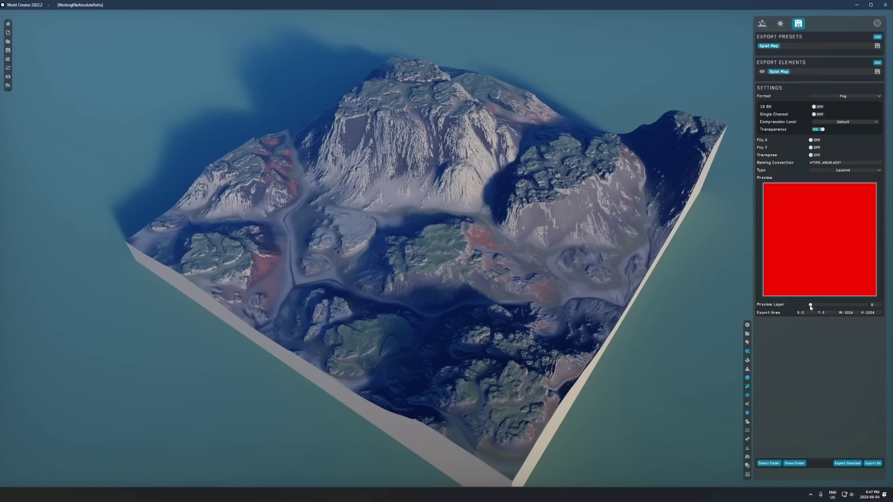
# Step: Raise the splat map's preview layer through 1, 2 and higher to examine the individual layer masks
pyautogui.moveTo(814, 307); pyautogui.dragTo(816, 305)
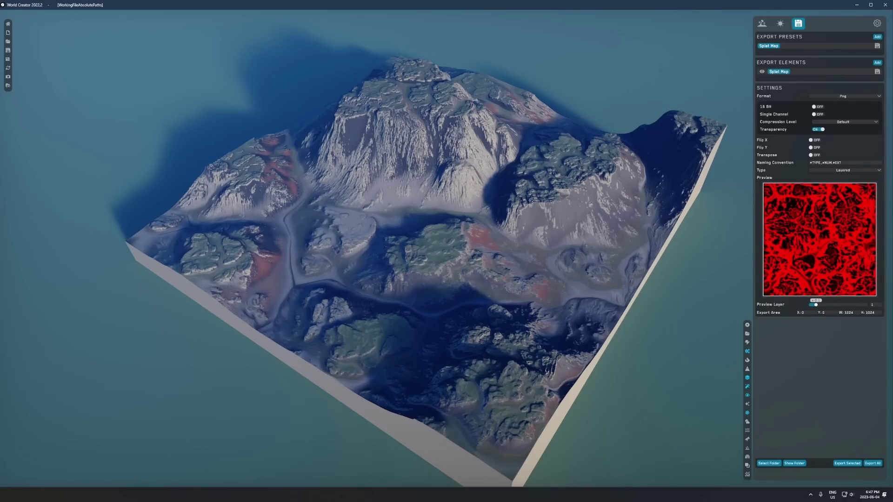
pyautogui.moveTo(816, 305); pyautogui.dragTo(821, 304)
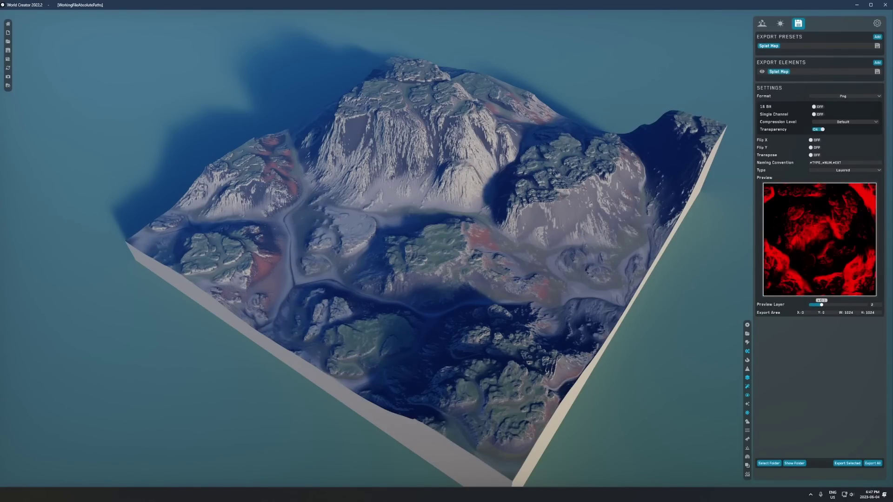
pyautogui.moveTo(821, 305); pyautogui.dragTo(838, 304)
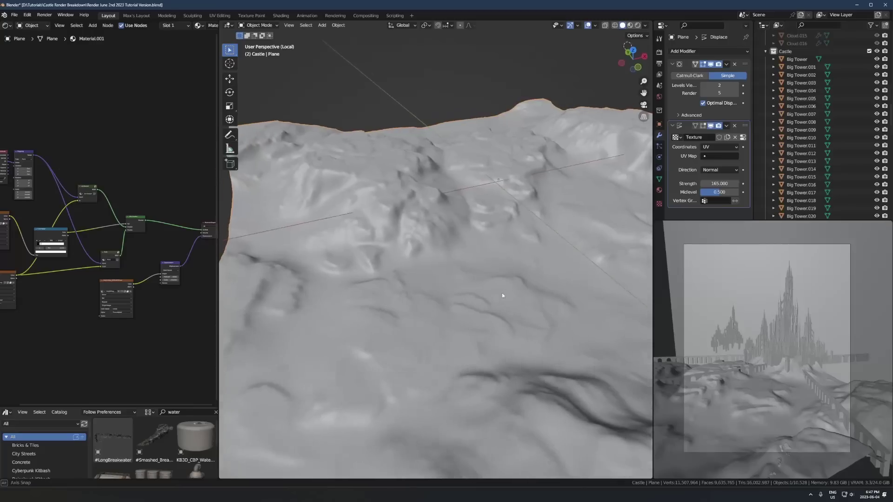
# Step: Switch to Blender and display the displaced terrain plane in Rendered shading, framing its grassy slopes and cliffs
pyautogui.moveTo(501, 293); pyautogui.dragTo(424, 308, button='middle')
pyautogui.press('z')
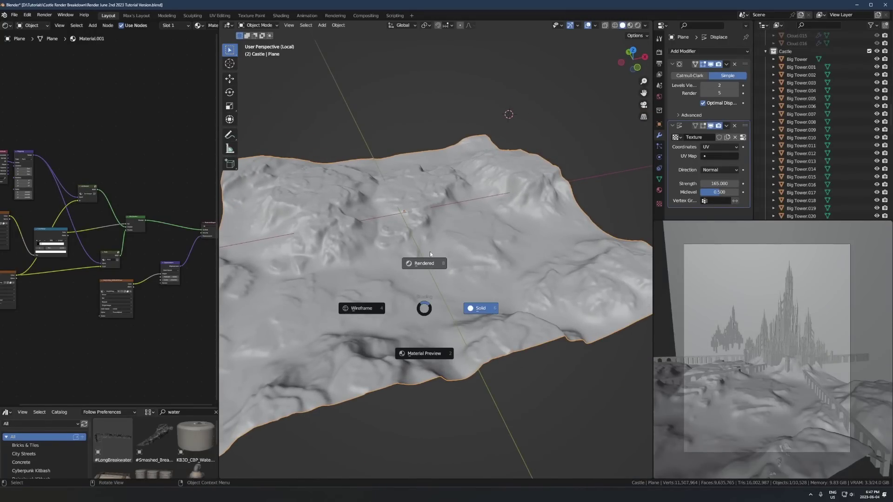
pyautogui.click(430, 252)
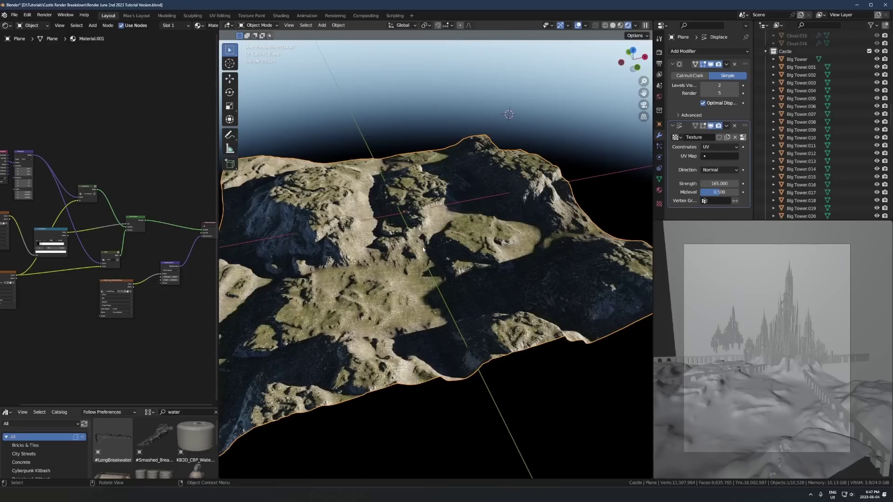
pyautogui.scroll(5, 404, 269)
pyautogui.scroll(3, 477, 208)
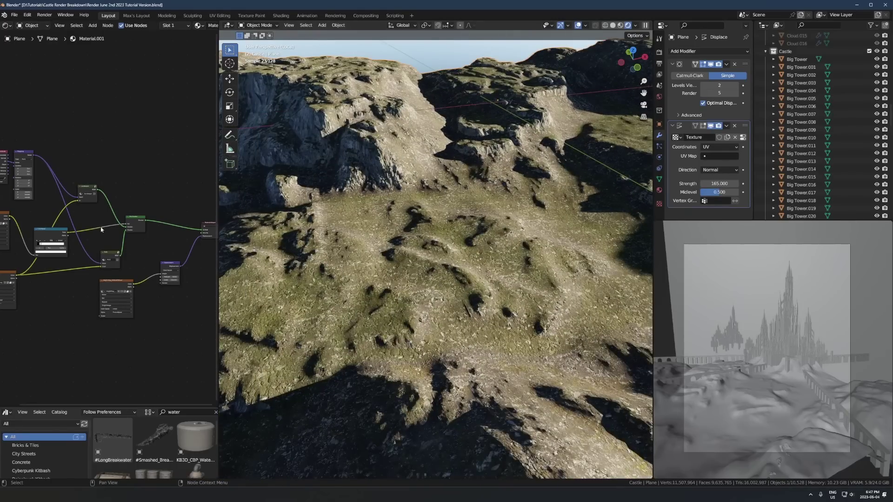
# Step: Select the Landscape group node in the terrain material and examine the grass and rock surfaces on the rendered mountain
pyautogui.scroll(2, 117, 291)
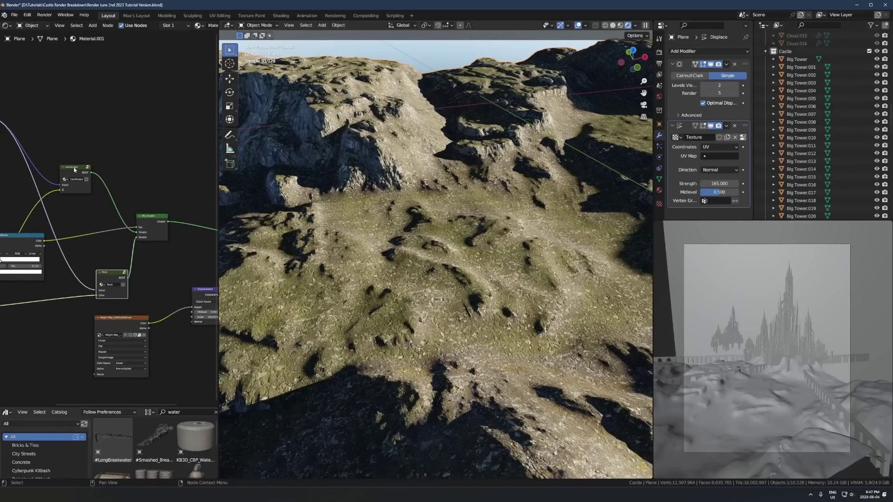
pyautogui.scroll(2, 73, 177)
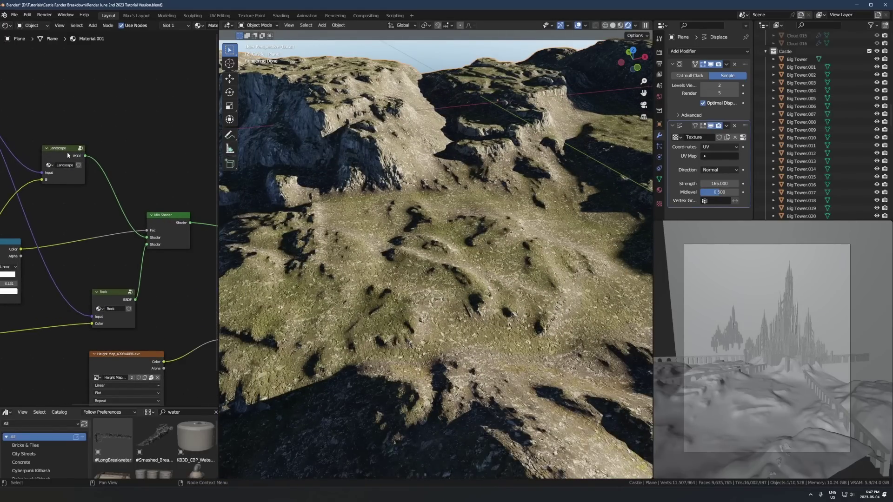
pyautogui.click(68, 156)
pyautogui.moveTo(349, 335); pyautogui.dragTo(406, 350, button='middle')
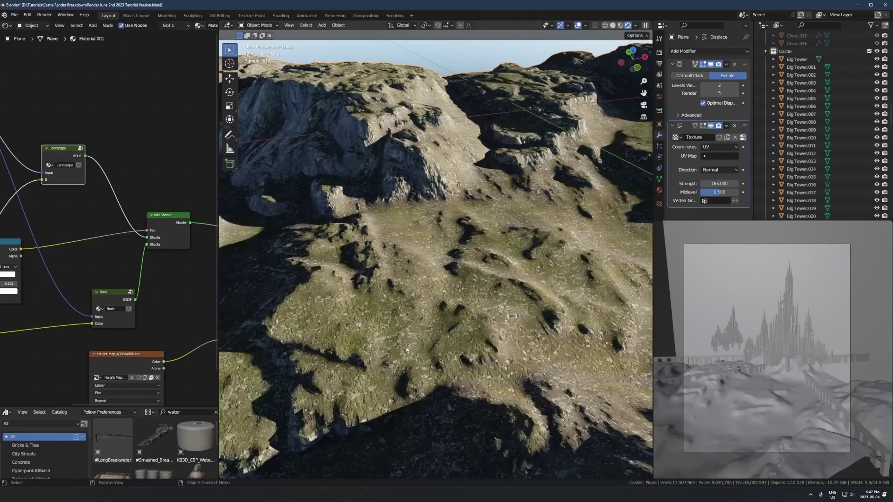
pyautogui.moveTo(403, 297); pyautogui.dragTo(431, 264, button='middle')
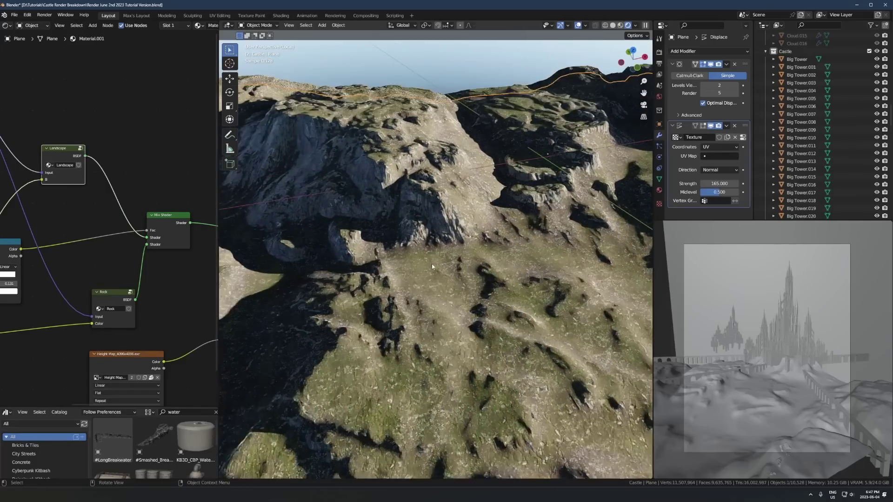
pyautogui.scroll(1, 70, 243)
# Step: Preview the output of the Color Ramp fed by the splat map image on the terrain and examine the black-and-white mask from above
pyautogui.scroll(-3, 102, 253)
pyautogui.moveTo(89, 255); pyautogui.dragTo(156, 239, button='middle')
pyautogui.scroll(-3, 139, 237)
pyautogui.moveTo(70, 229); pyautogui.dragTo(109, 214, button='middle')
pyautogui.scroll(-2, 108, 216)
pyautogui.click(85, 201)
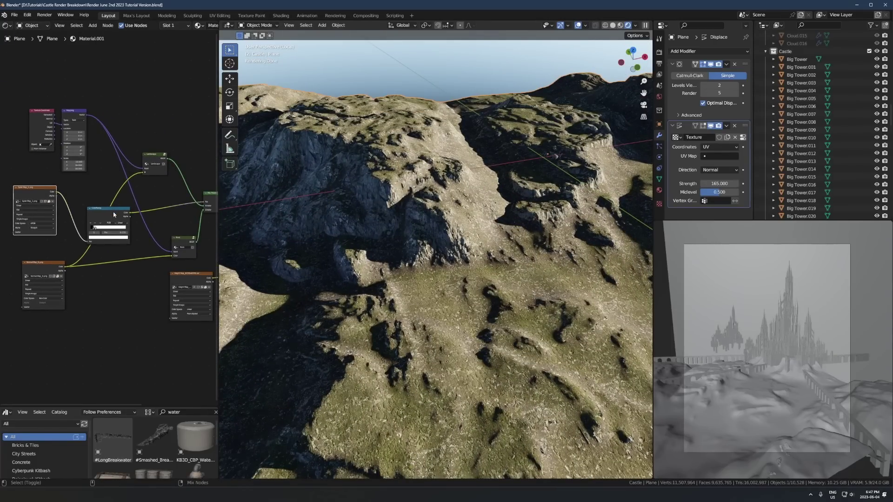
pyautogui.keyDown('ctrl'); pyautogui.keyDown('shift'); pyautogui.click(114, 214); pyautogui.keyUp('shift'); pyautogui.keyUp('ctrl')
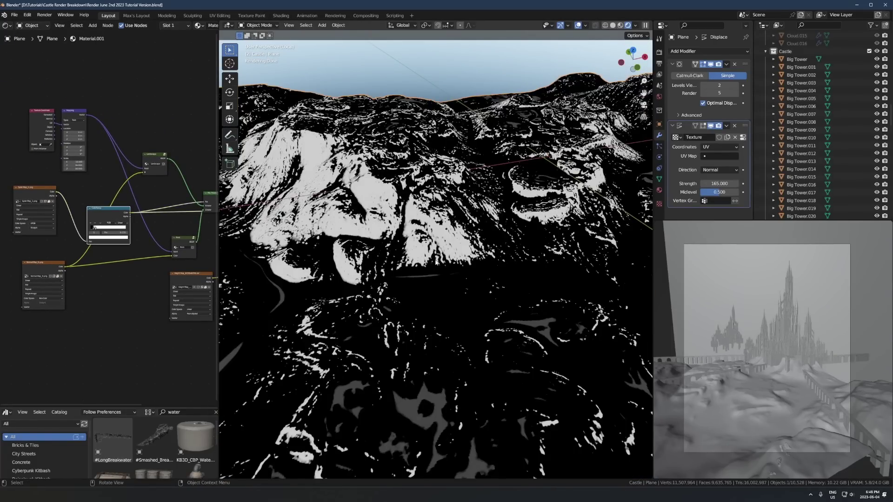
pyautogui.moveTo(436, 264); pyautogui.dragTo(485, 282, button='middle')
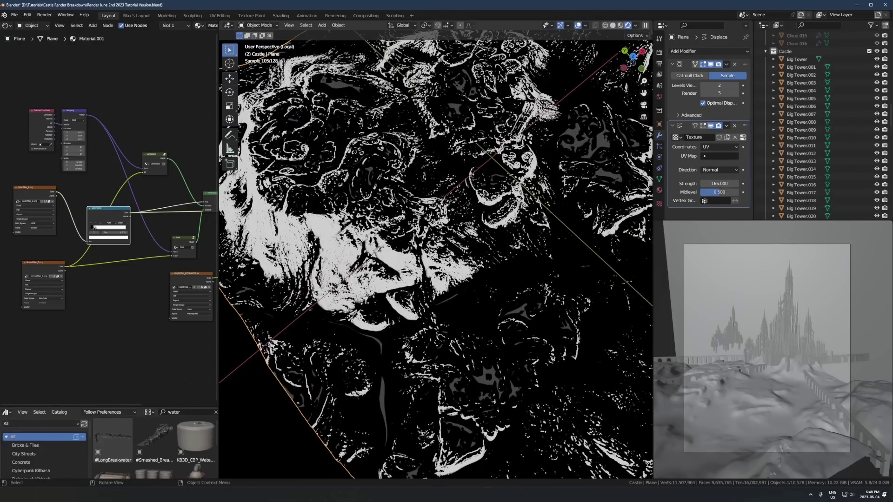
# Step: Connect the Mix Shader to the material output and inspect the blended terrain material up close
pyautogui.scroll(-5, 485, 282)
pyautogui.scroll(-1, 455, 229)
pyautogui.scroll(2, 456, 229)
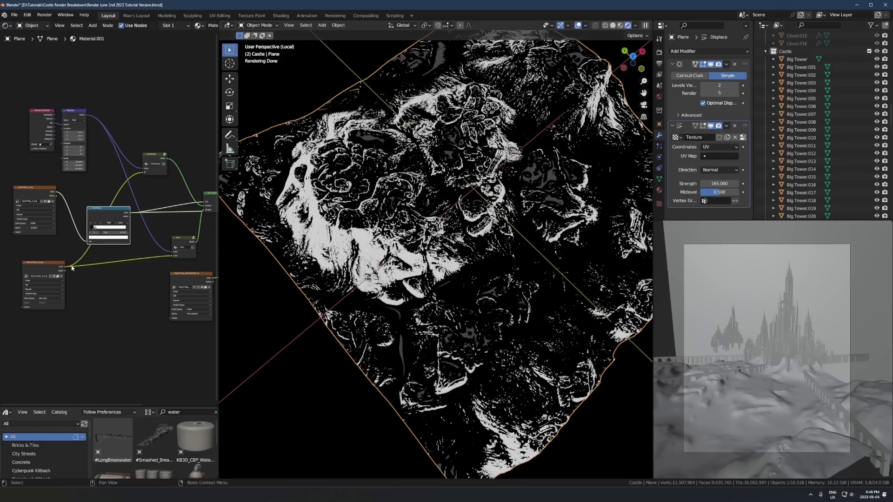
pyautogui.moveTo(216, 206); pyautogui.dragTo(125, 203, button='middle')
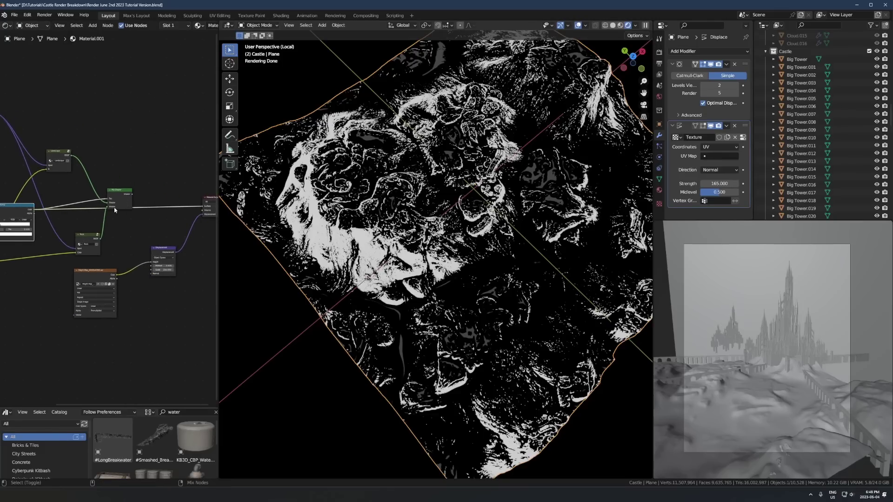
pyautogui.keyDown('ctrl'); pyautogui.keyDown('shift'); pyautogui.click(114, 199); pyautogui.keyUp('shift'); pyautogui.keyUp('ctrl')
pyautogui.scroll(4, 331, 281)
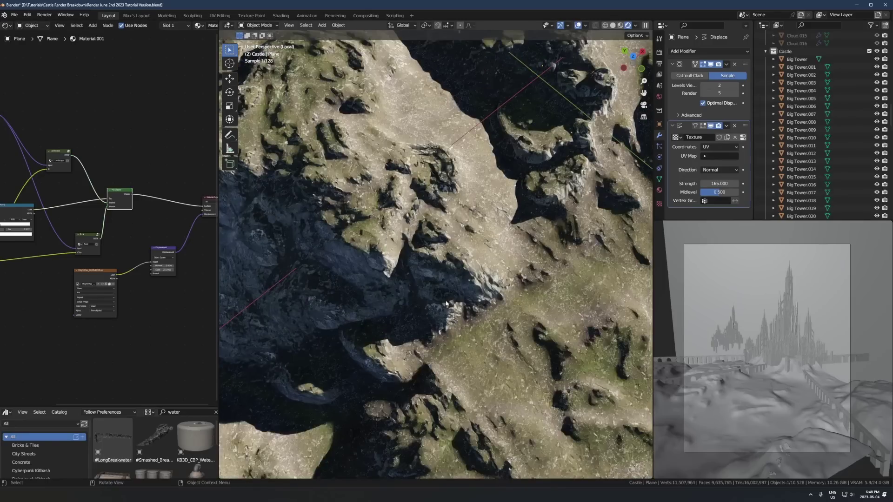
pyautogui.scroll(6, 332, 281)
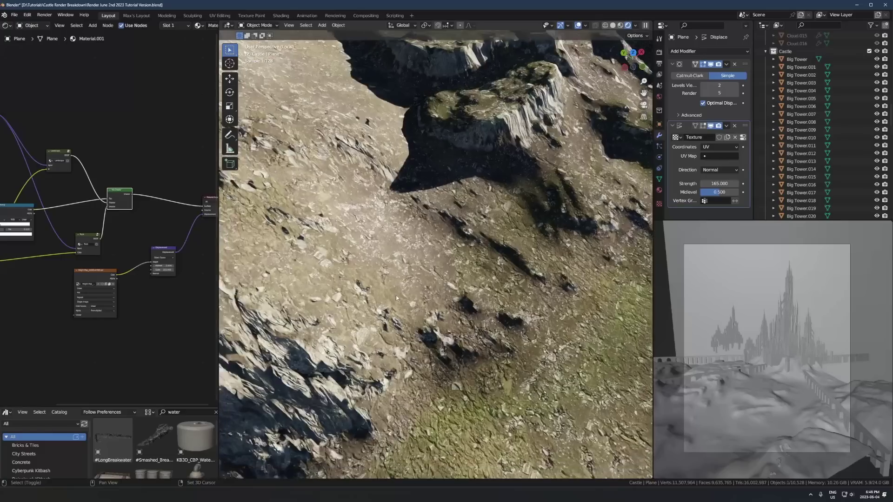
# Step: Preview only the Rock node group on the terrain and frame the whole plane
pyautogui.moveTo(56, 155); pyautogui.dragTo(97, 153, button='middle')
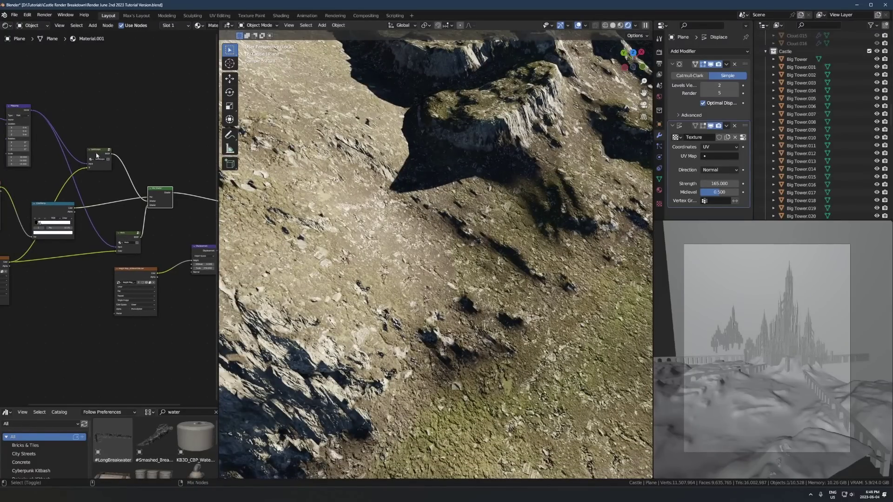
pyautogui.keyDown('ctrl'); pyautogui.keyDown('shift'); pyautogui.click(128, 240); pyautogui.keyUp('shift'); pyautogui.keyUp('ctrl')
pyautogui.press('KP_Decimal')
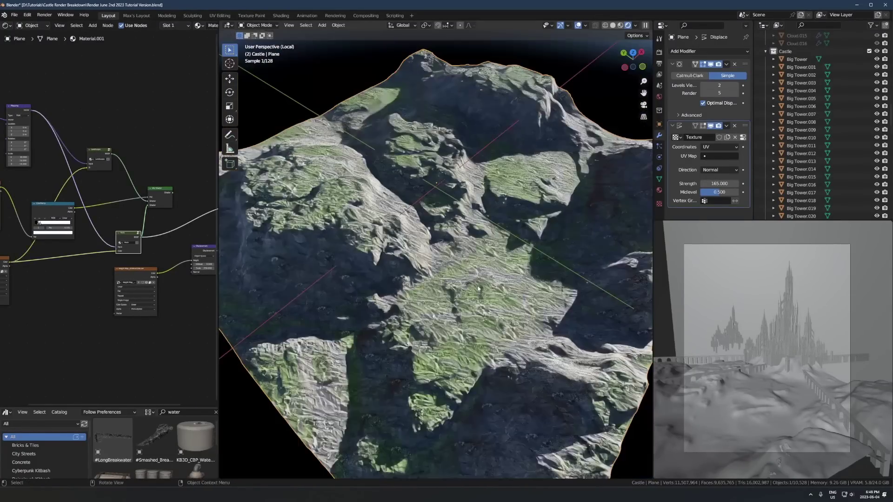
pyautogui.moveTo(196, 289); pyautogui.dragTo(164, 322, button='middle')
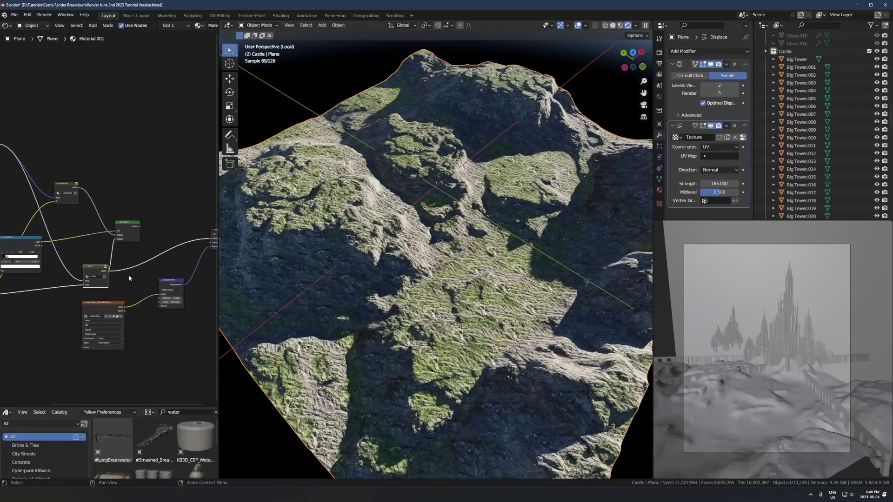
# Step: Route the Mix Shader back to the material output and view the blended terrain from a low angle
pyautogui.keyDown('ctrl'); pyautogui.keyDown('shift'); pyautogui.click(128, 225); pyautogui.keyUp('shift'); pyautogui.keyUp('ctrl')
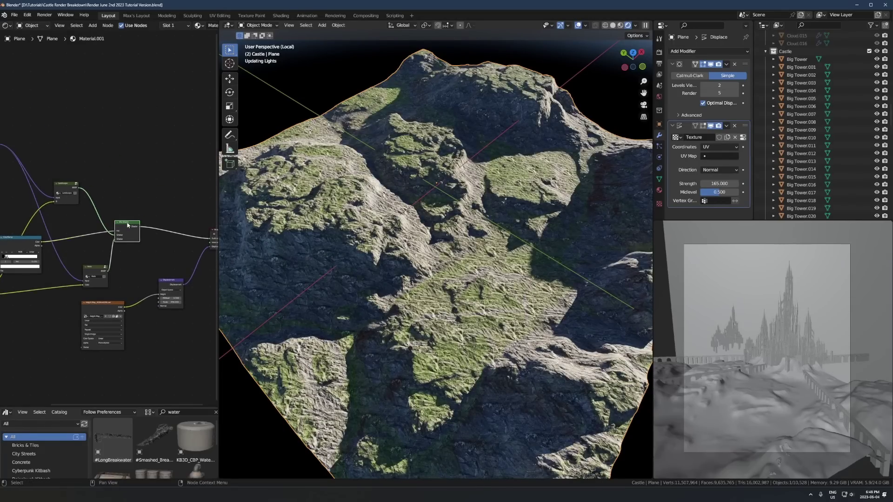
pyautogui.scroll(5, 437, 268)
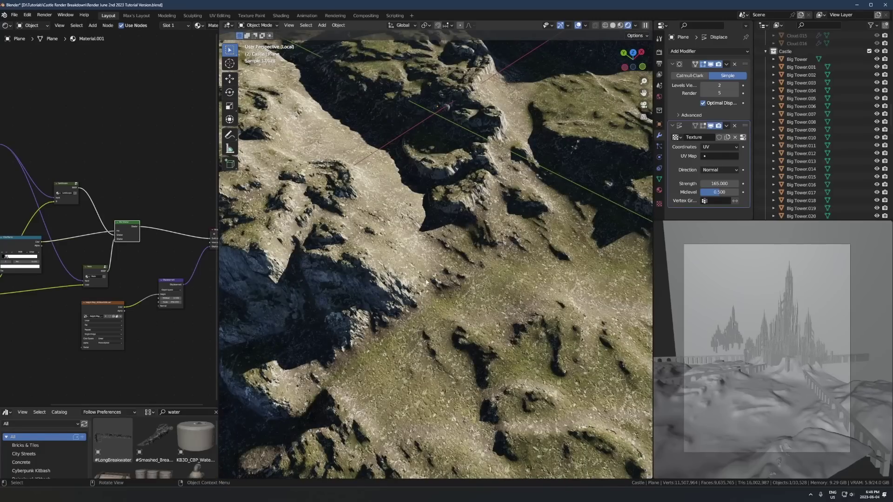
pyautogui.moveTo(437, 266); pyautogui.dragTo(362, 166, button='middle')
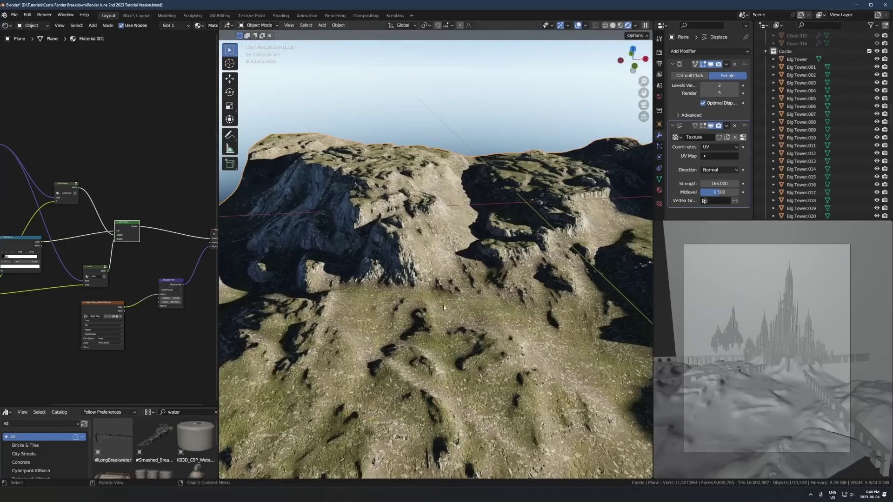
pyautogui.scroll(2, 70, 246)
# Step: Review the terrain material's node tree and open the Rock node group for editing
pyautogui.moveTo(69, 246); pyautogui.dragTo(120, 247, button='middle')
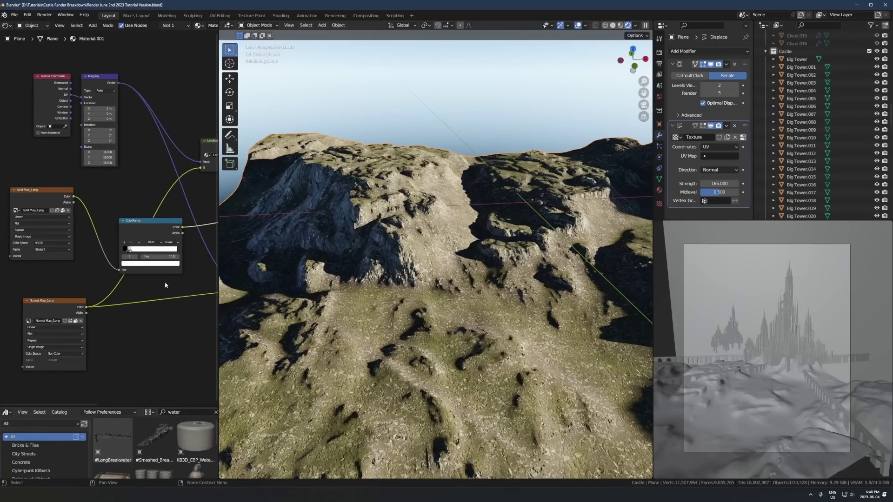
pyautogui.moveTo(165, 285); pyautogui.dragTo(28, 284, button='middle')
pyautogui.scroll(-1, 75, 186)
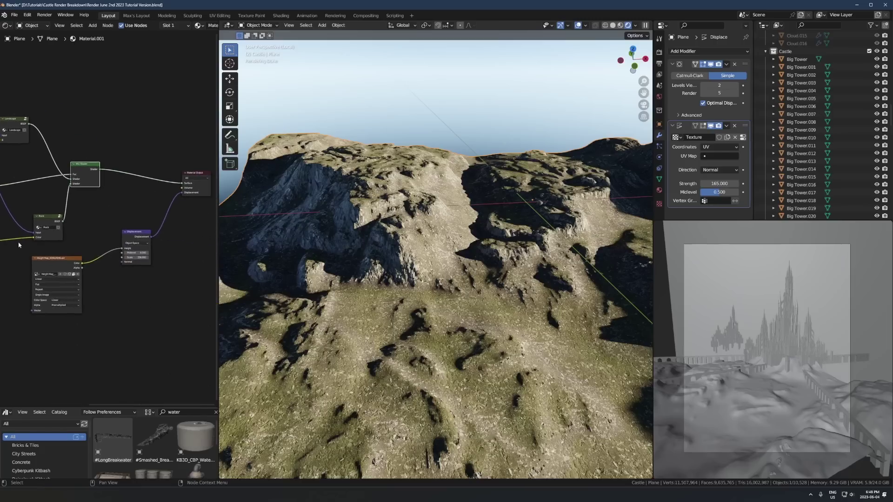
pyautogui.scroll(1, 100, 278)
pyautogui.moveTo(99, 278); pyautogui.dragTo(199, 283, button='middle')
pyautogui.moveTo(127, 228); pyautogui.dragTo(165, 263, button='middle')
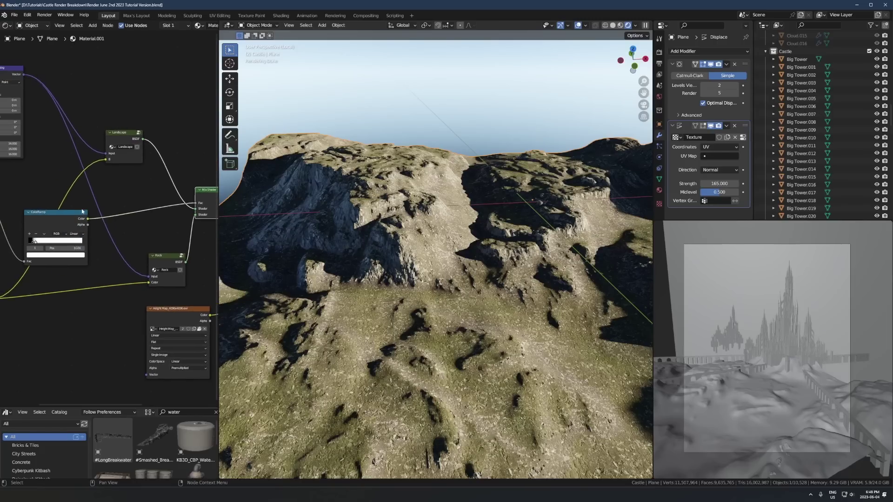
pyautogui.rightClick(164, 263)
pyautogui.click(177, 228)
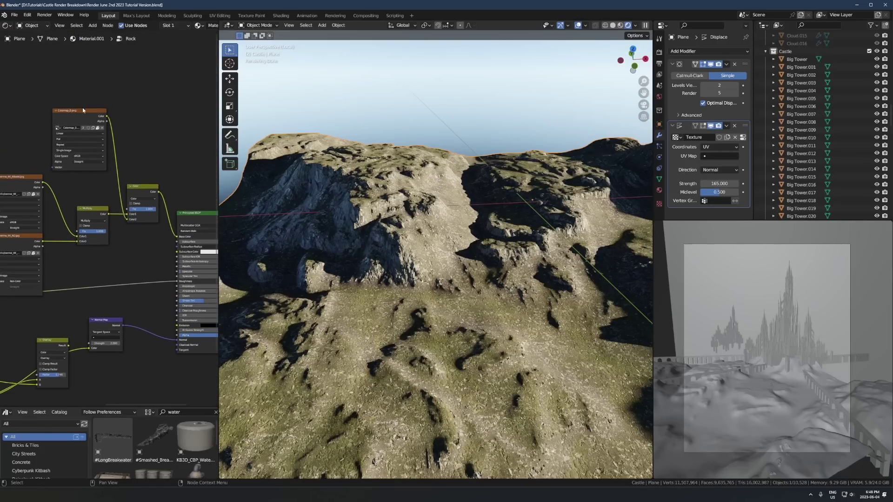
# Step: Select the Colormap image texture and examine the Color blend node it feeds
pyautogui.click(92, 138)
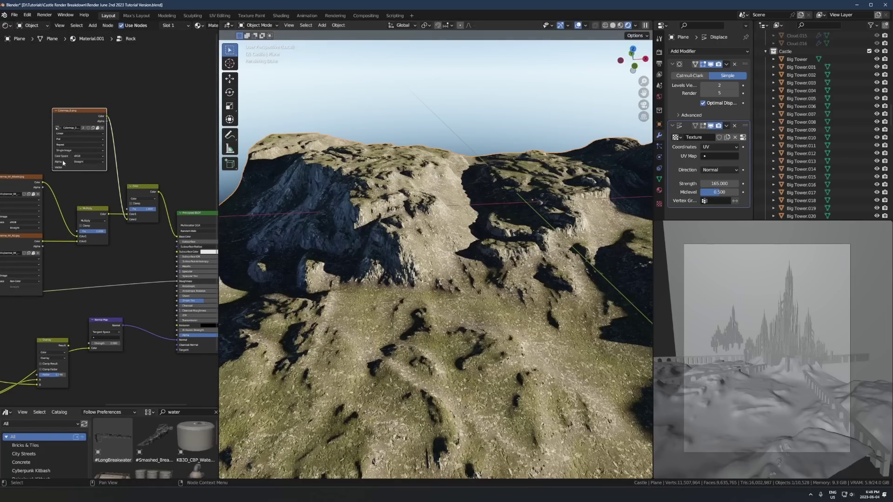
pyautogui.scroll(2, 151, 243)
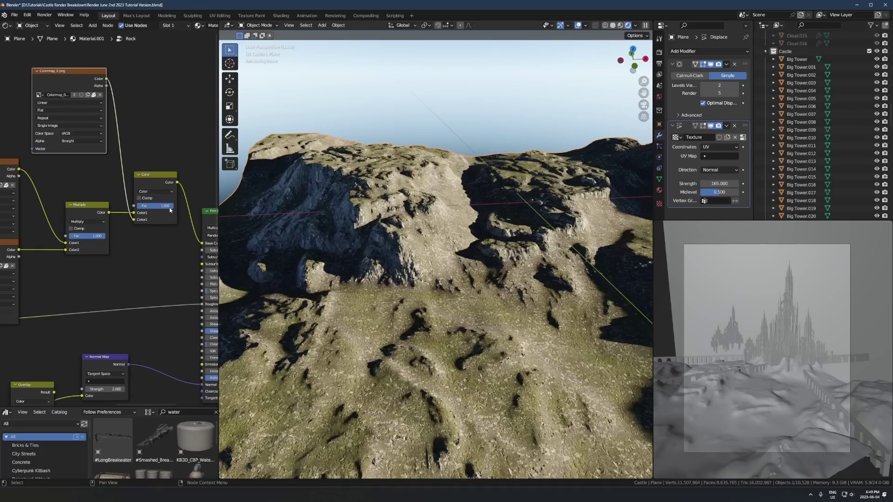
pyautogui.scroll(2, 153, 206)
pyautogui.moveTo(153, 207); pyautogui.dragTo(119, 211, button='middle')
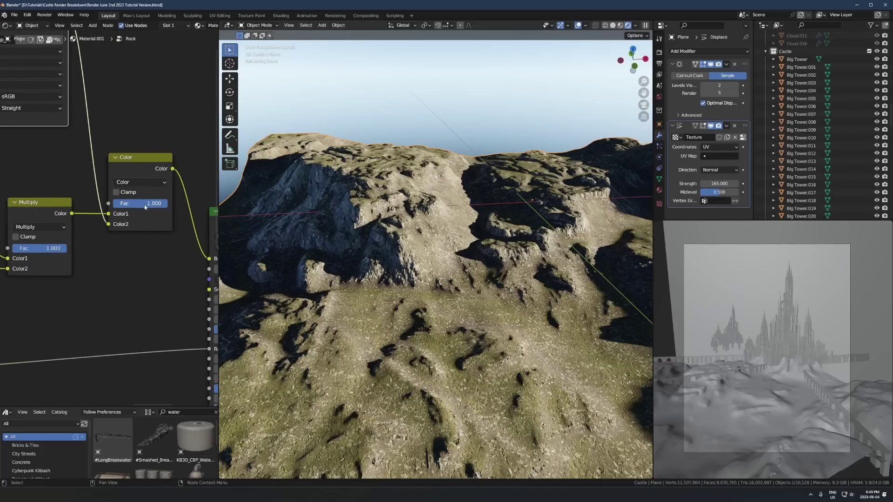
# Step: Examine the rendered terrain's rock and grass colours from several distances and angles
pyautogui.scroll(-3, 112, 219)
pyautogui.moveTo(511, 260); pyautogui.dragTo(571, 307, button='middle')
pyautogui.scroll(-5, 571, 307)
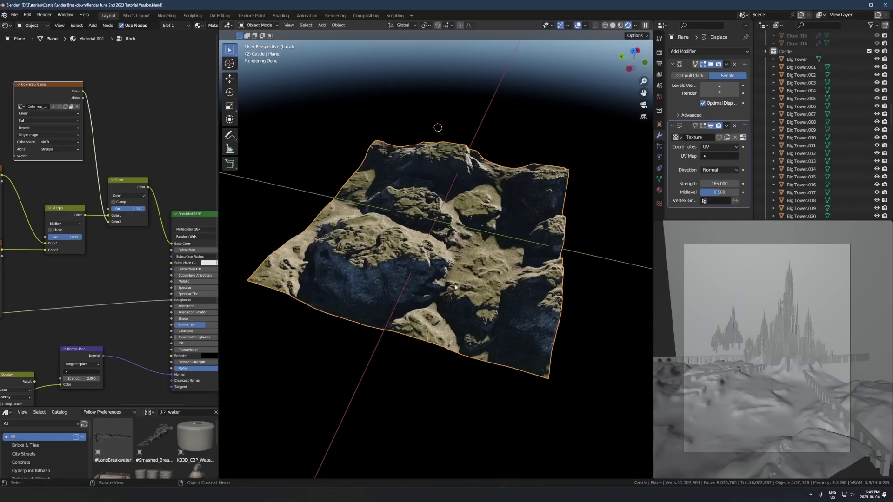
pyautogui.scroll(4, 455, 288)
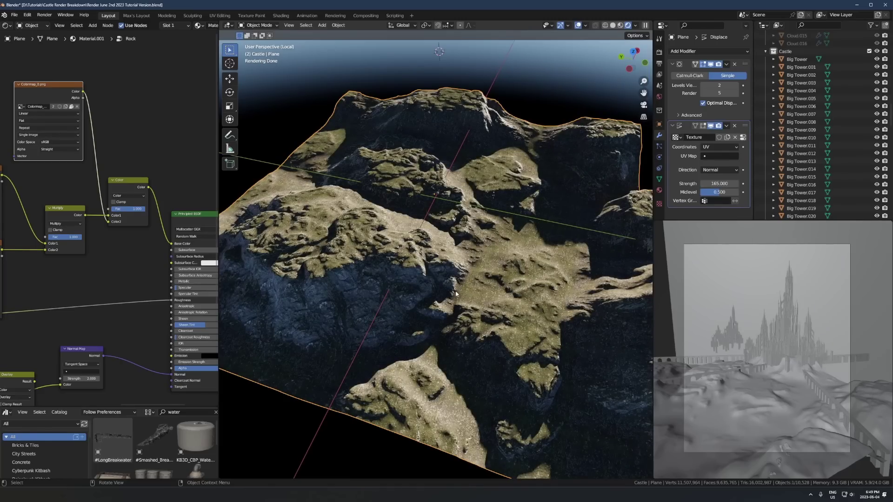
pyautogui.scroll(2, 455, 294)
pyautogui.scroll(2, 480, 332)
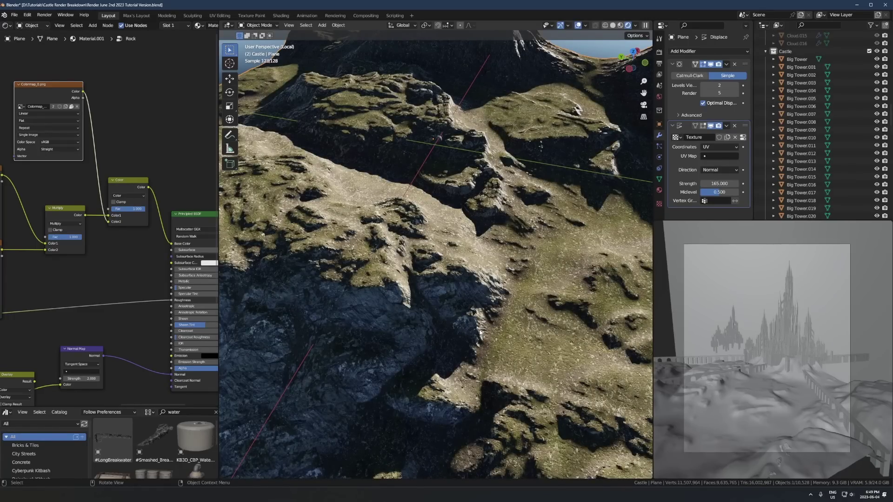
pyautogui.scroll(-2, 480, 332)
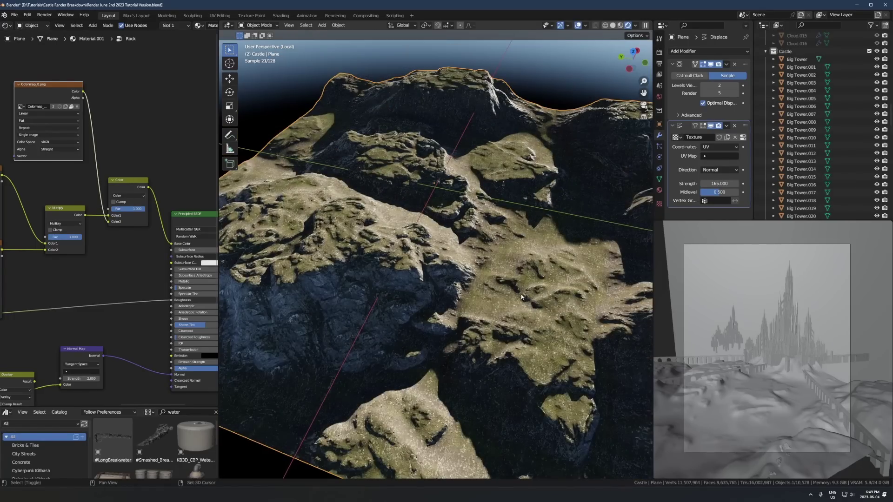
pyautogui.scroll(-3, 465, 290)
pyautogui.scroll(1, 462, 292)
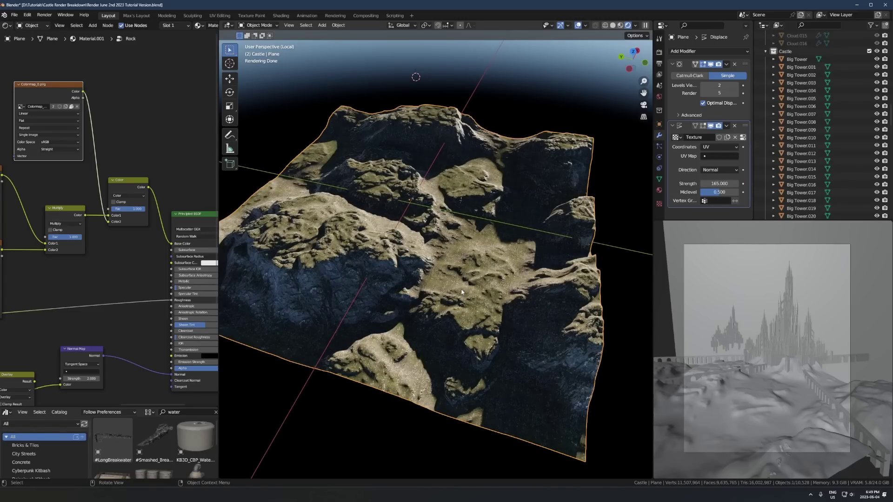
pyautogui.scroll(-2, 417, 264)
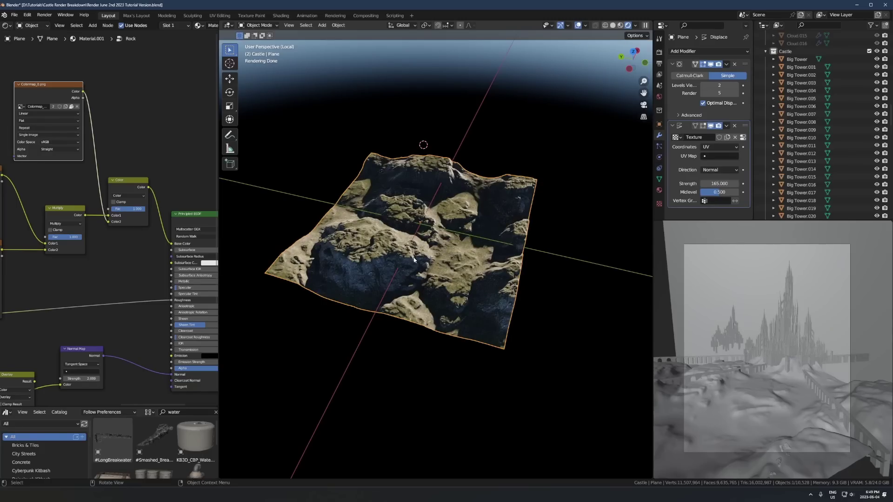
pyautogui.scroll(3, 410, 251)
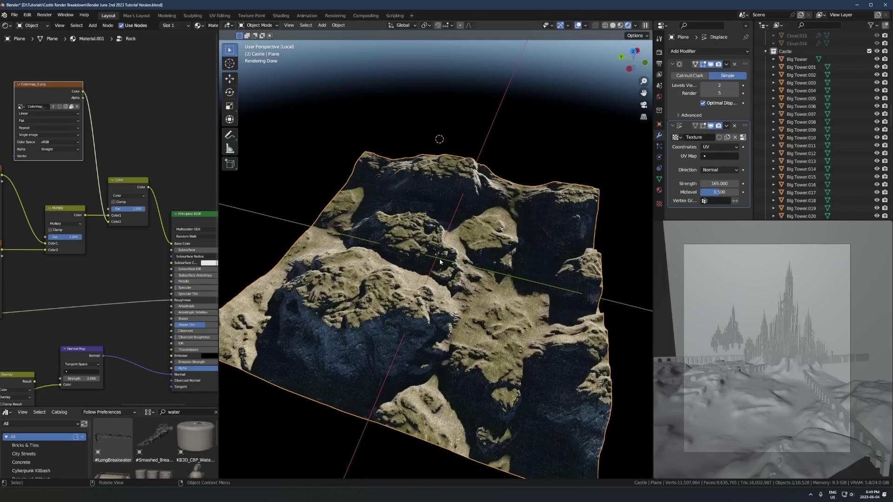
pyautogui.moveTo(440, 262); pyautogui.dragTo(579, 244, button='middle')
pyautogui.scroll(-3, 501, 280)
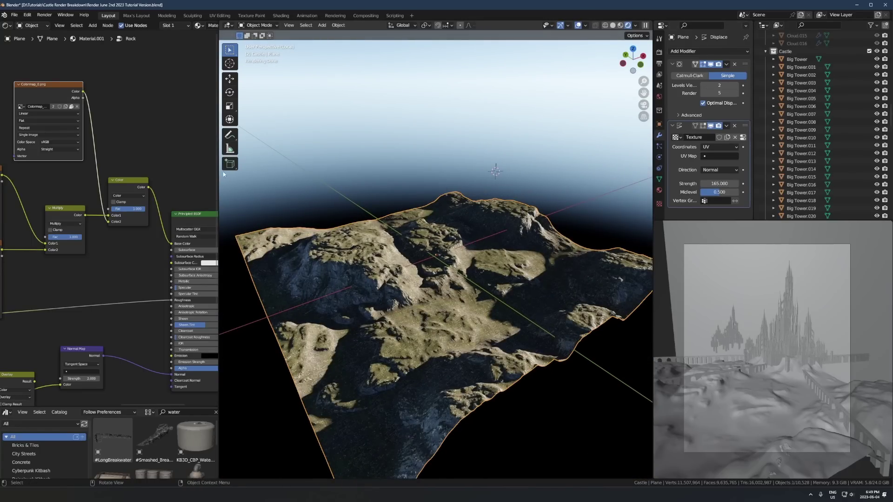
# Step: Switch the viewport shading to Solid with the whole terrain plane in view
pyautogui.scroll(-5, 107, 232)
pyautogui.scroll(-4, 474, 250)
pyautogui.press('z')
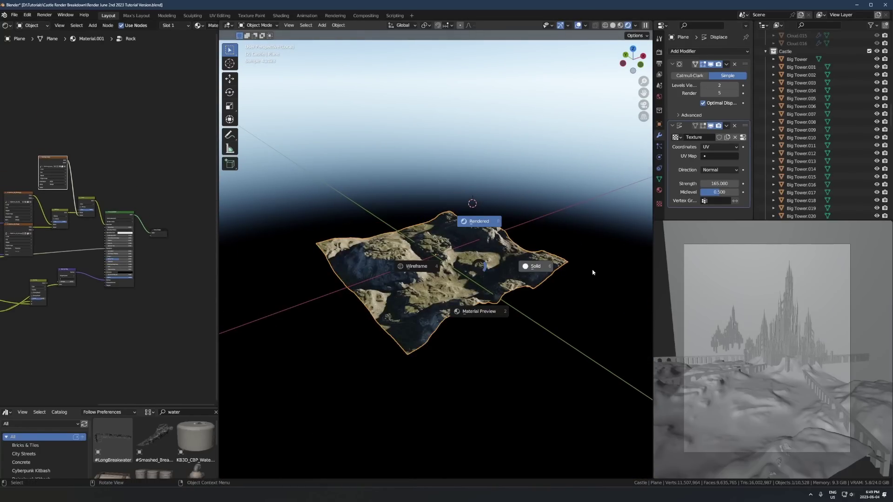
pyautogui.click(534, 273)
pyautogui.scroll(8, 508, 283)
pyautogui.scroll(-5, 508, 283)
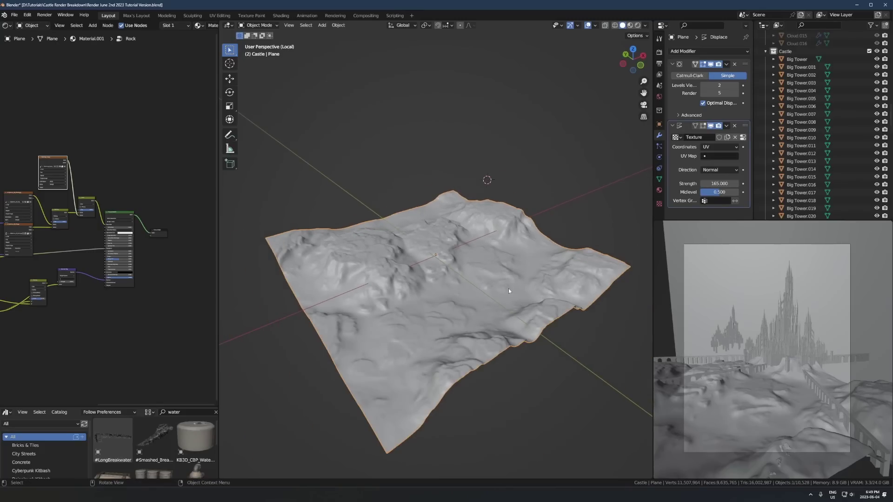
# Step: Check the plane's base grid in Edit Mode, return to Object Mode, and widen the modifier properties area
pyautogui.press('Tab')
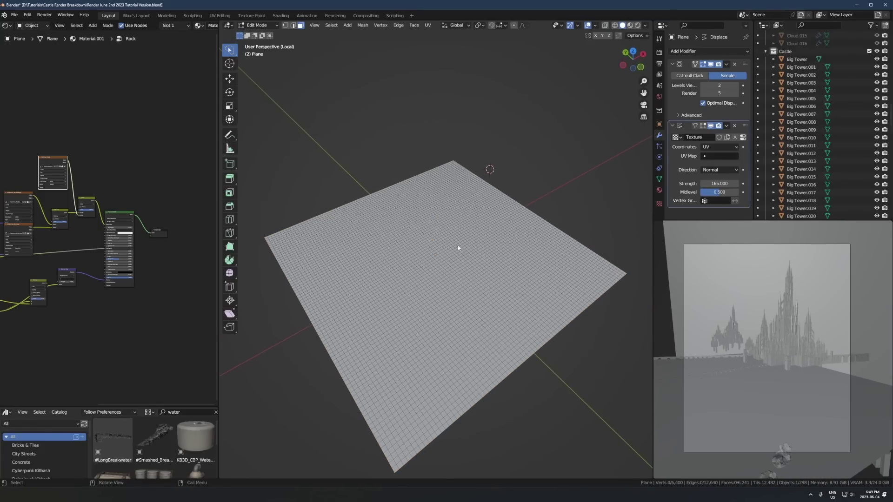
pyautogui.press('Tab')
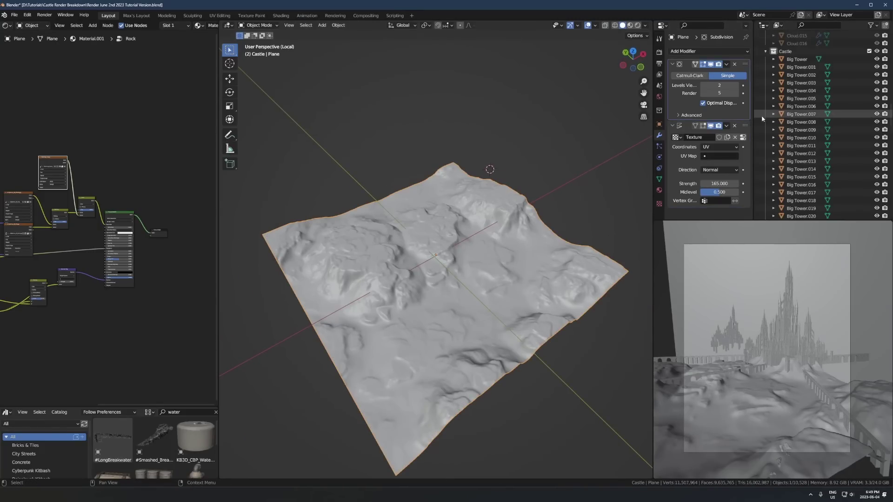
pyautogui.moveTo(753, 117); pyautogui.dragTo(777, 117)
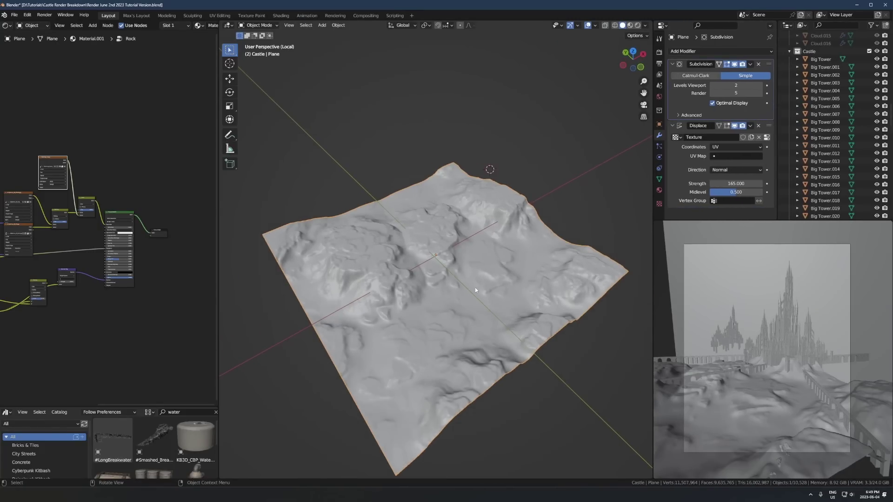
# Step: Try subdividing all the plane's faces in Edit Mode with one cut, and undo the subdivision
pyautogui.scroll(3, 475, 287)
pyautogui.press('Tab')
pyautogui.press('a')
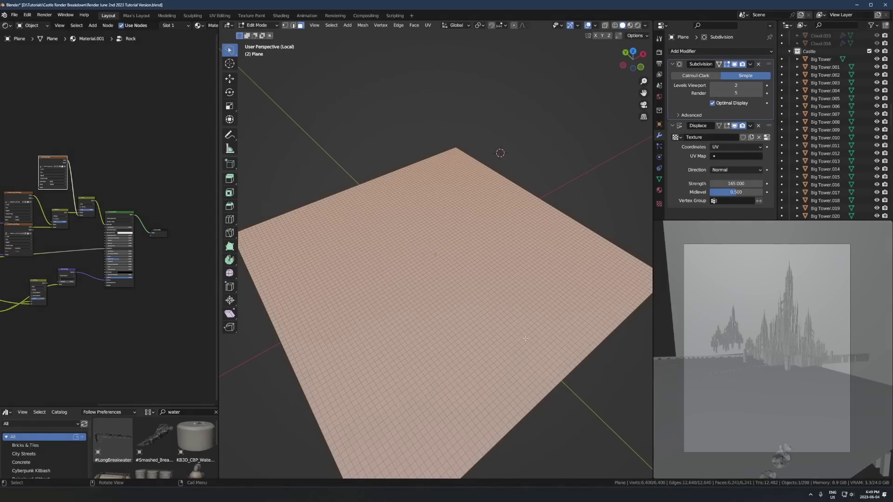
pyautogui.rightClick(468, 310)
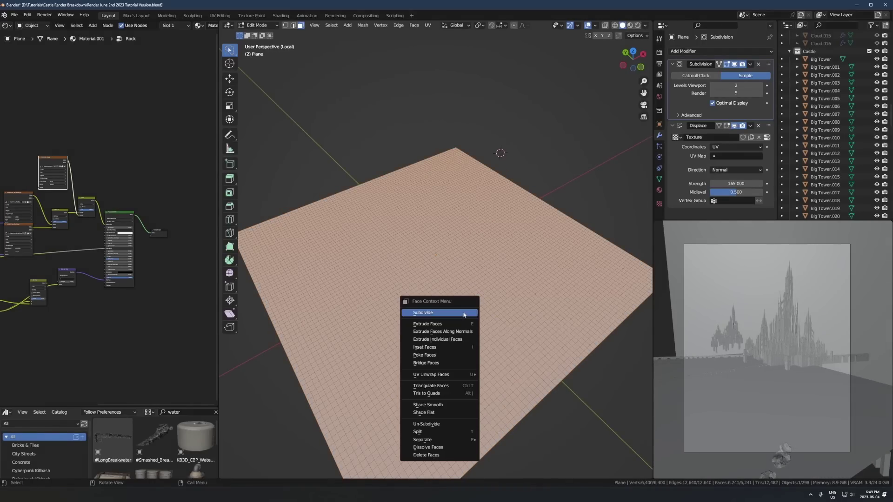
pyautogui.press('Return')
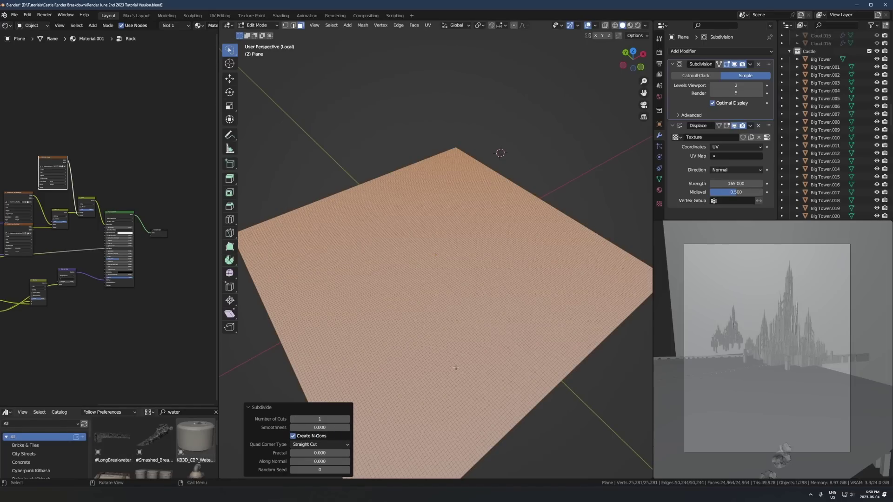
pyautogui.hotkey('ctrl', 'z')
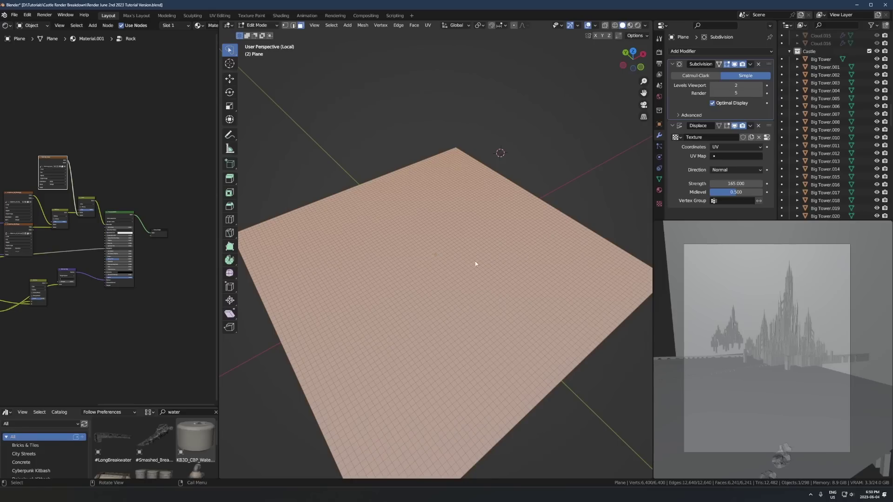
# Step: Return to Object Mode and make the plane's Displace modifier active
pyautogui.press('Tab')
pyautogui.click(702, 145)
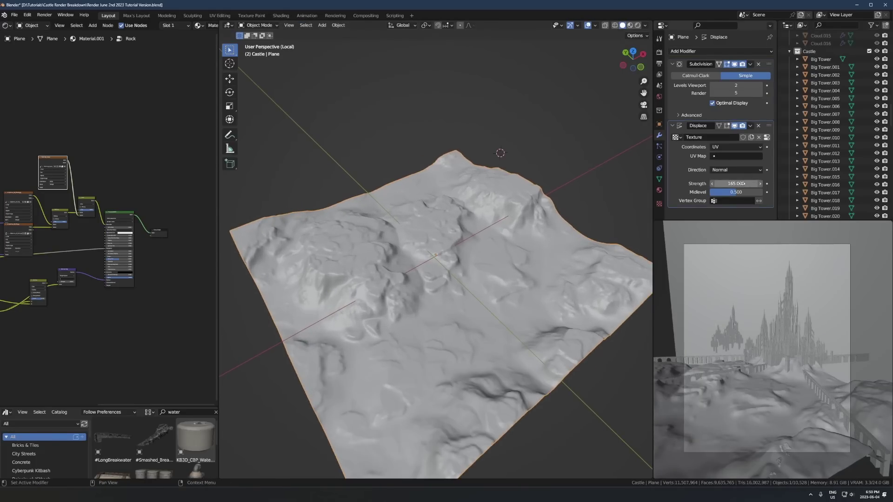
# Step: Inspect the height map image used by the Displace modifier's texture and return to the plane's modifiers
pyautogui.moveTo(736, 183); pyautogui.dragTo(743, 183)
pyautogui.press('Escape')
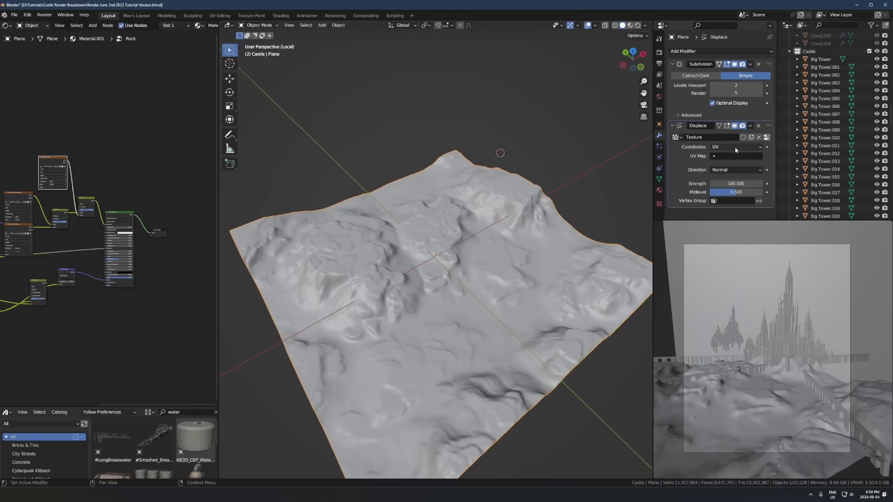
pyautogui.click(766, 137)
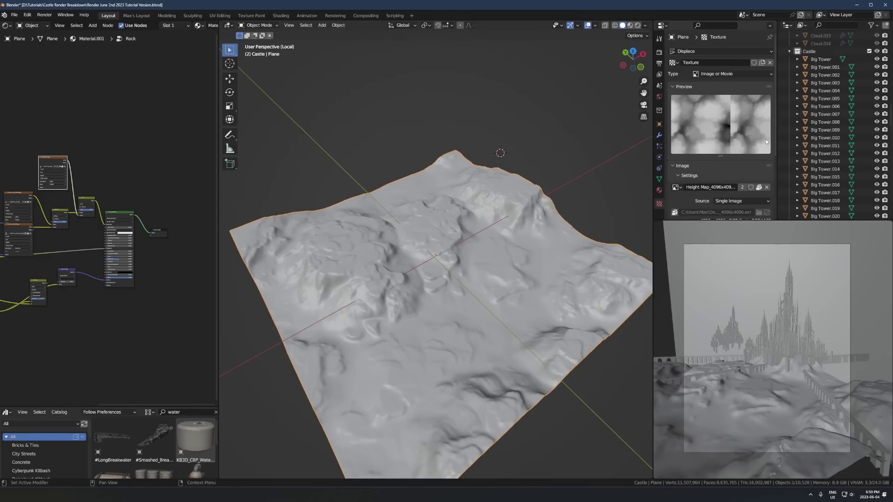
pyautogui.click(675, 188)
pyautogui.press('Escape')
pyautogui.click(659, 135)
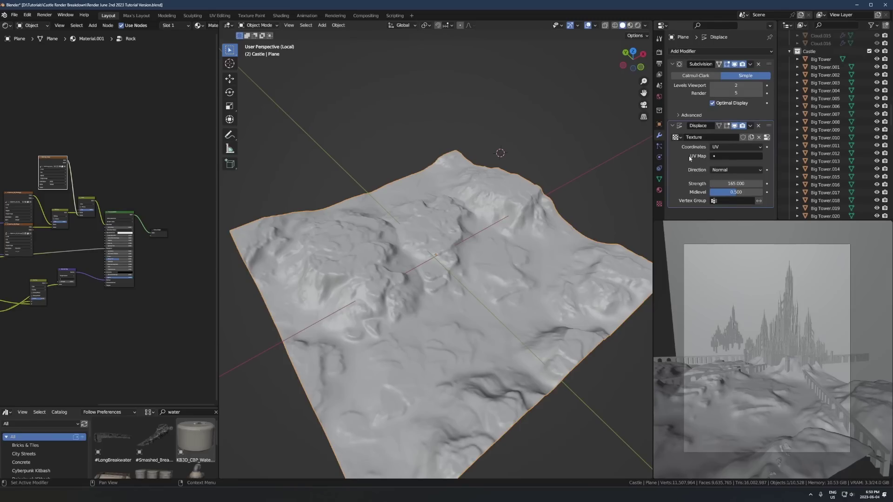
# Step: Examine the Rock group's Principled BSDF and Group Output nodes, and make the plane's Subdivision modifier active
pyautogui.scroll(3, 109, 219)
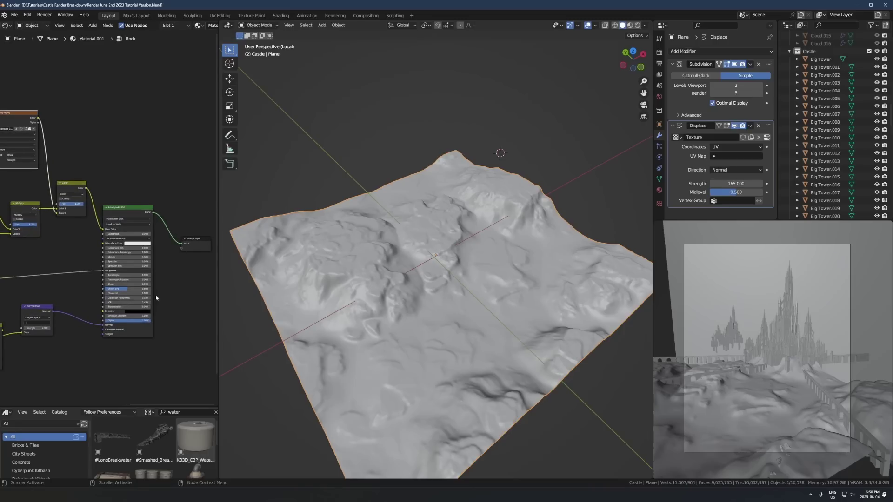
pyautogui.scroll(4, 141, 244)
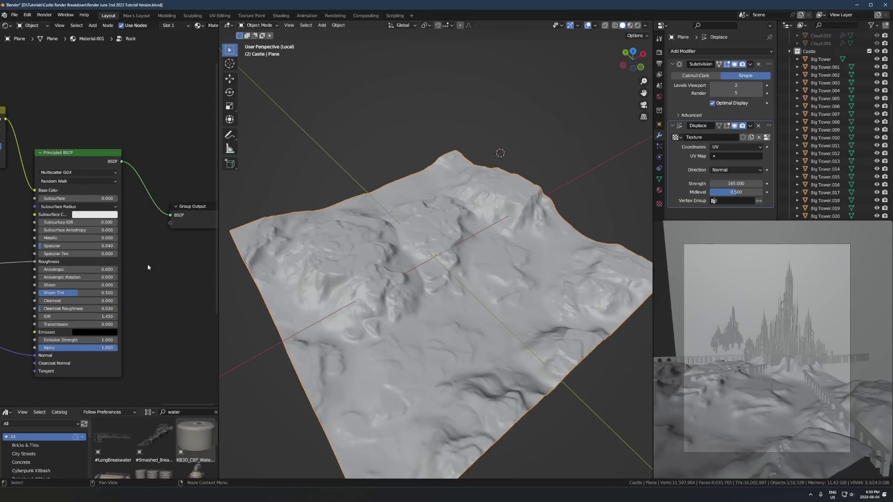
pyautogui.moveTo(131, 233); pyautogui.dragTo(114, 257, button='middle')
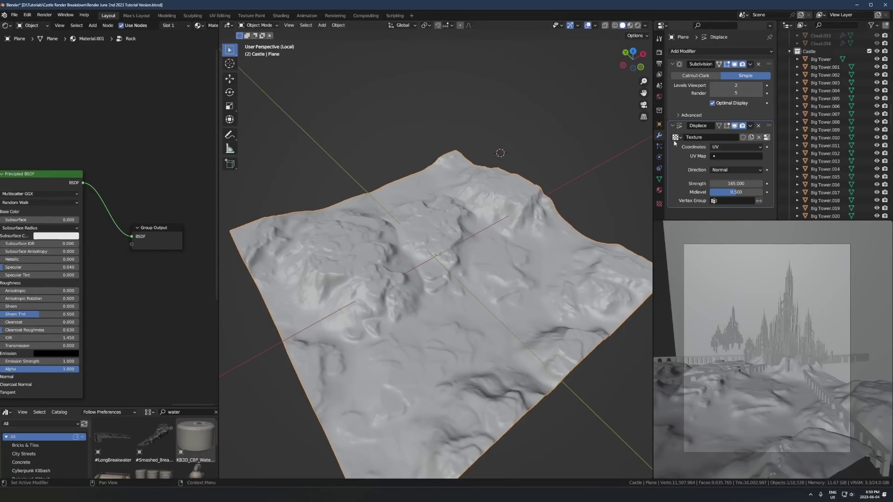
pyautogui.click(686, 112)
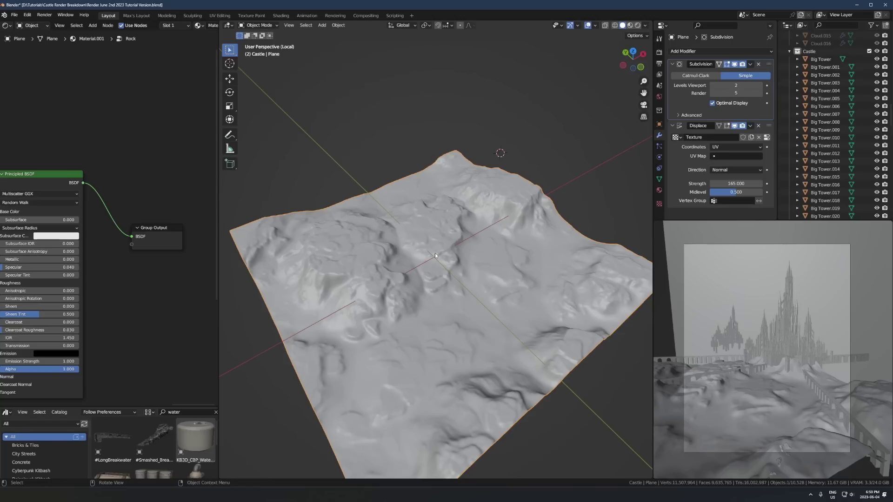
# Step: Exit local view to bring back the full castle scene around the terrain plane
pyautogui.scroll(-2, 368, 250)
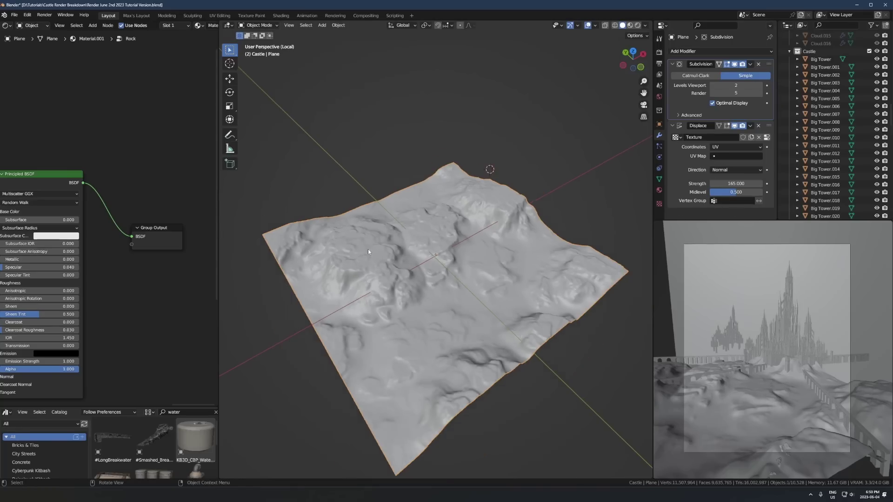
pyautogui.scroll(3, 400, 279)
pyautogui.scroll(-2, 455, 282)
pyautogui.press('KP_Divide')
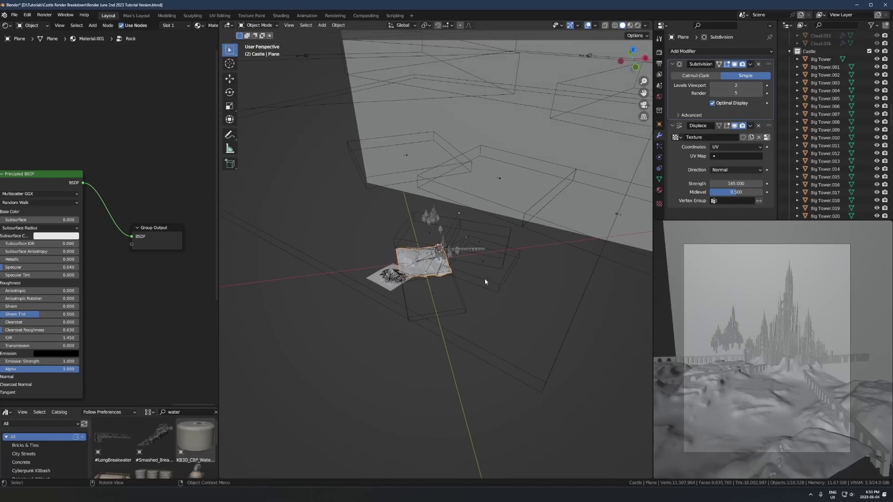
pyautogui.moveTo(485, 282); pyautogui.dragTo(475, 203, button='middle')
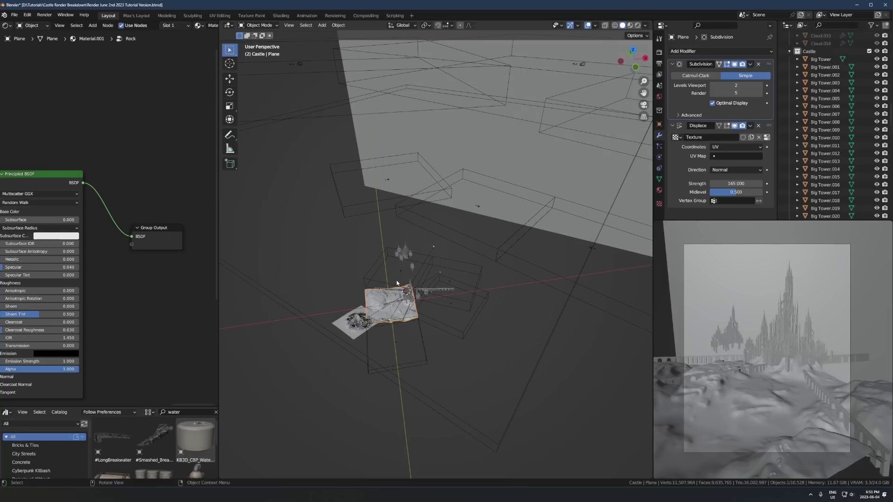
# Step: Switch the viewport shading to Rendered and survey the rock islands and terrain around the castle
pyautogui.press('z')
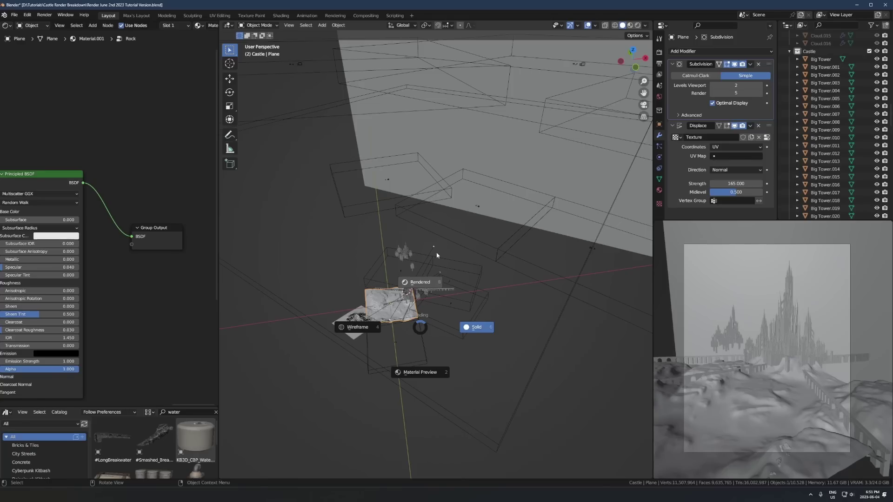
pyautogui.click(420, 286)
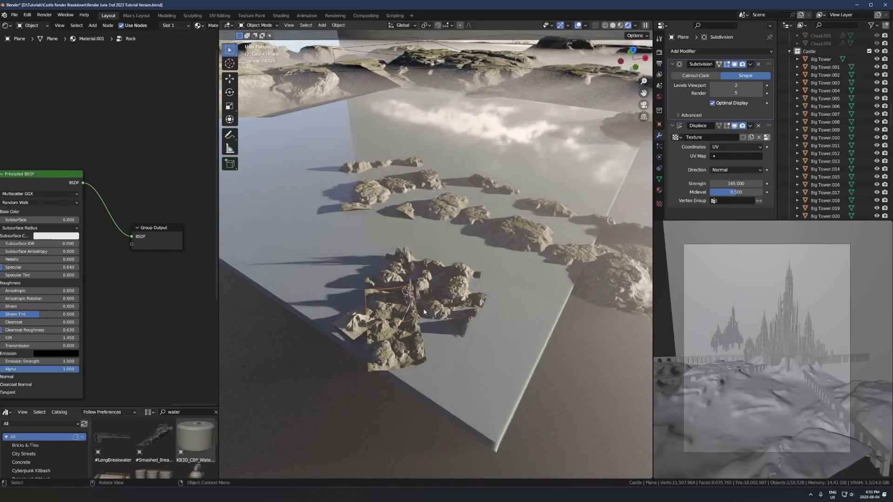
pyautogui.press('KP_Decimal')
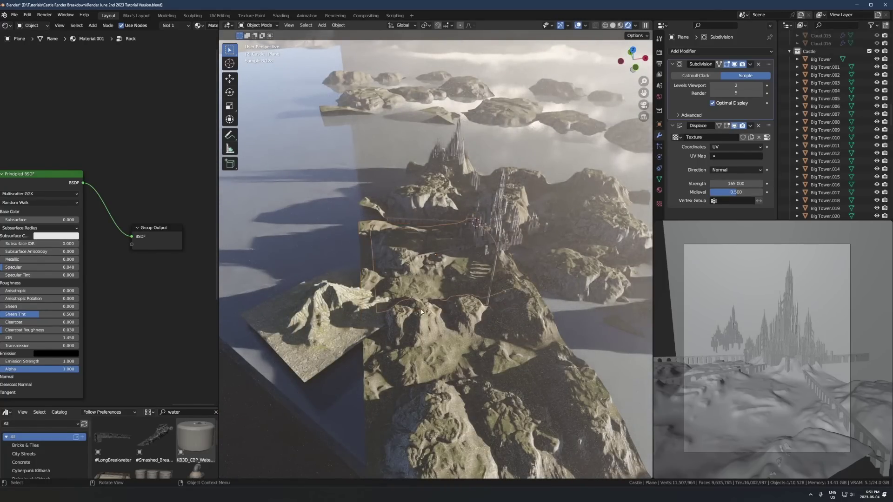
pyautogui.scroll(-5, 422, 308)
pyautogui.moveTo(431, 292); pyautogui.dragTo(503, 272, button='middle')
pyautogui.moveTo(485, 178); pyautogui.dragTo(473, 166, button='middle')
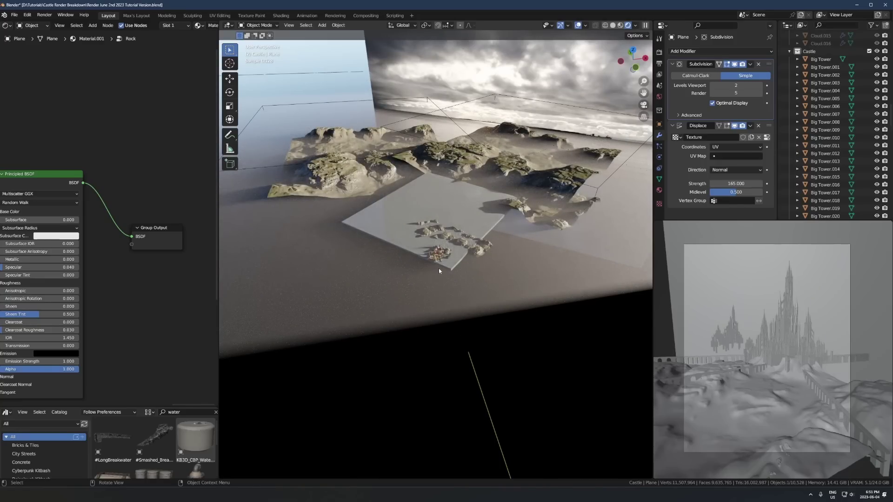
pyautogui.scroll(3, 439, 269)
# Step: View the rendered castle through the scene camera and select the large background plane behind it
pyautogui.press('KP_0')
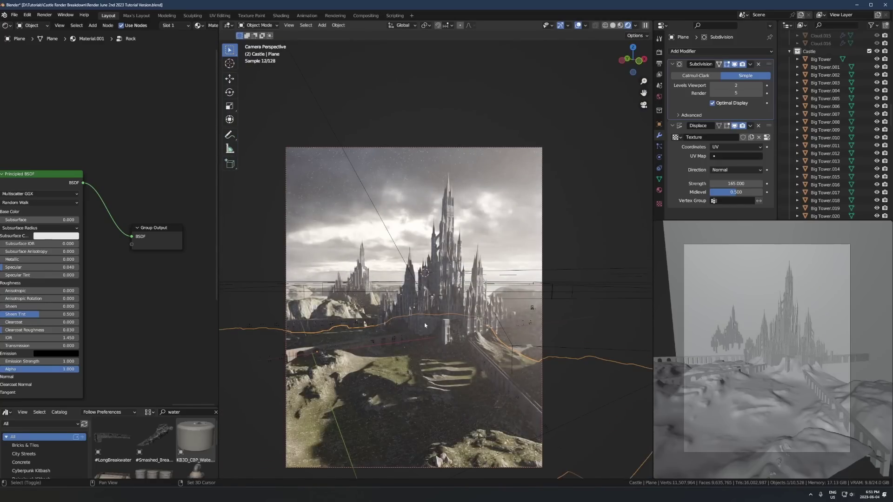
pyautogui.scroll(3, 428, 299)
pyautogui.scroll(-1, 262, 242)
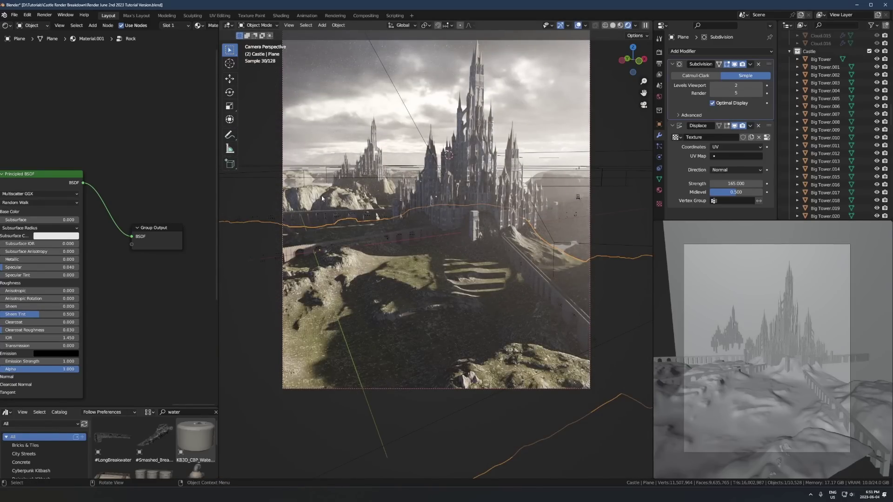
pyautogui.click(321, 197)
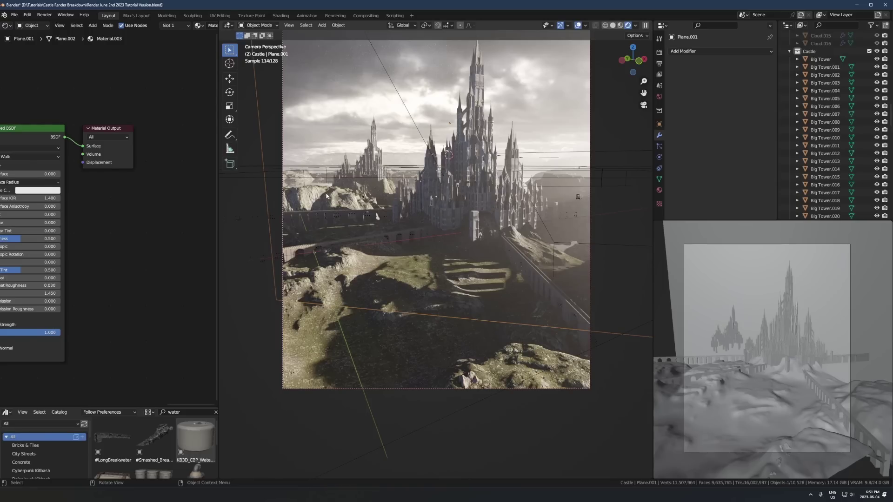
pyautogui.scroll(-3, 339, 186)
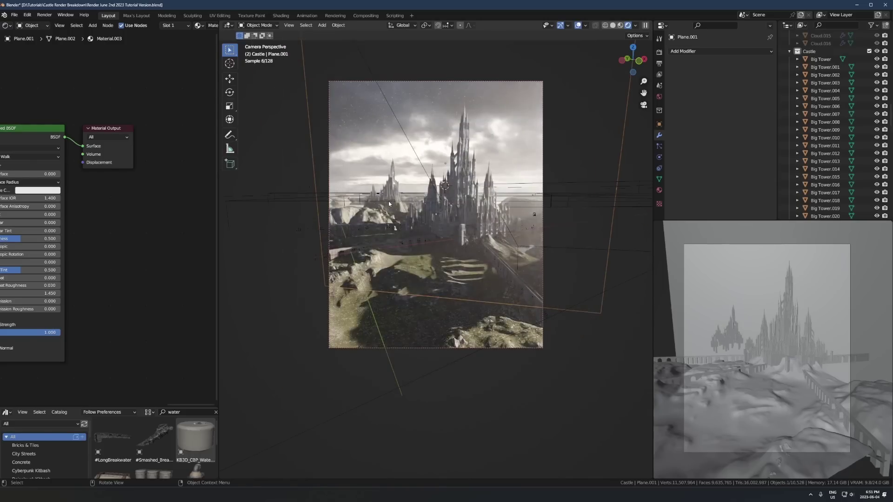
# Step: Switch the shading to Solid, leave the camera view, and select the main terrain plane under the castle
pyautogui.press('z')
pyautogui.click(524, 223)
pyautogui.moveTo(480, 225); pyautogui.dragTo(425, 287, button='middle')
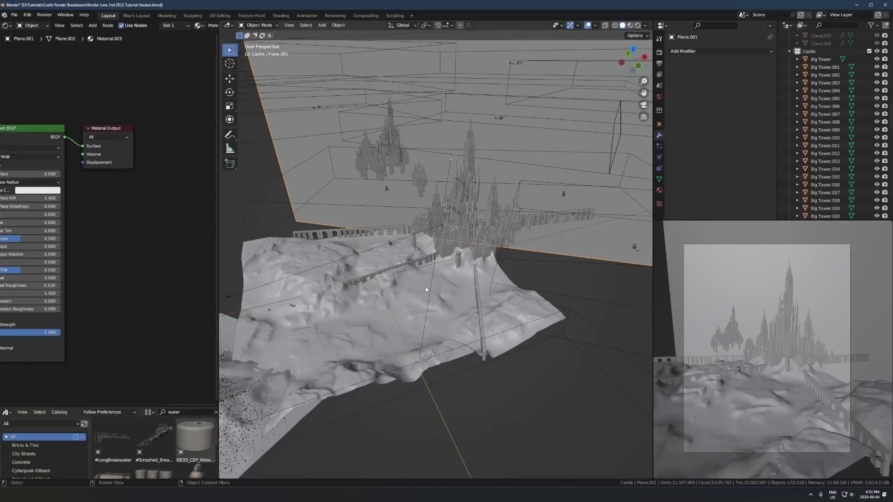
pyautogui.click(328, 347)
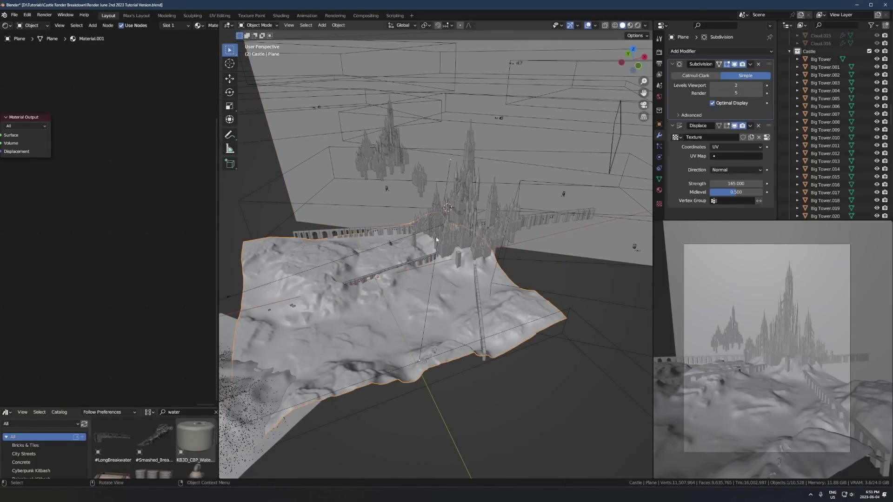
pyautogui.scroll(4, 455, 190)
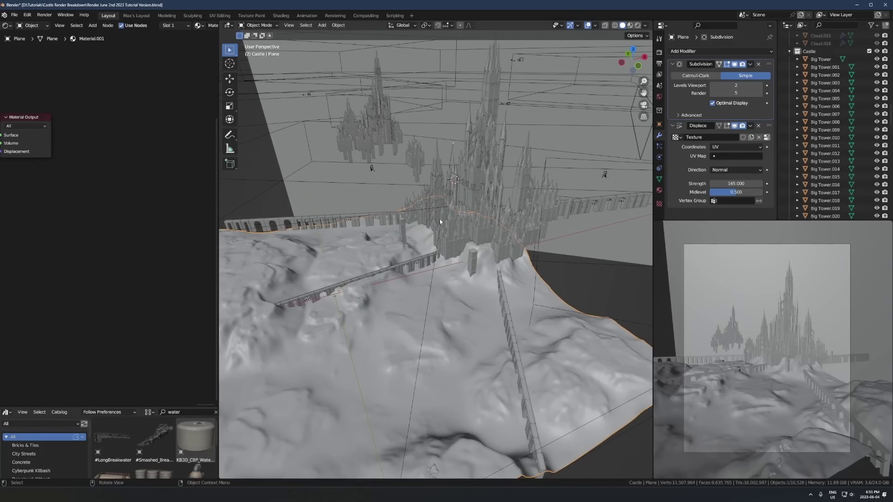
pyautogui.scroll(-3, 418, 267)
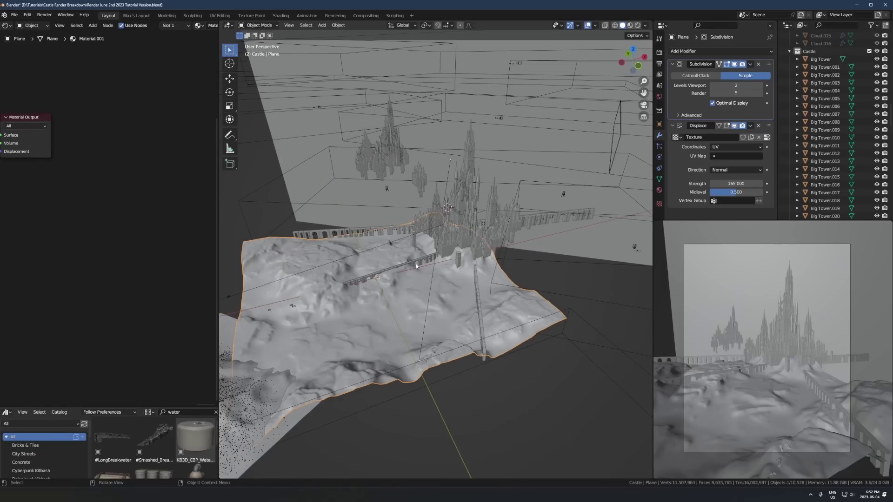
pyautogui.moveTo(416, 264); pyautogui.dragTo(501, 261, button='middle')
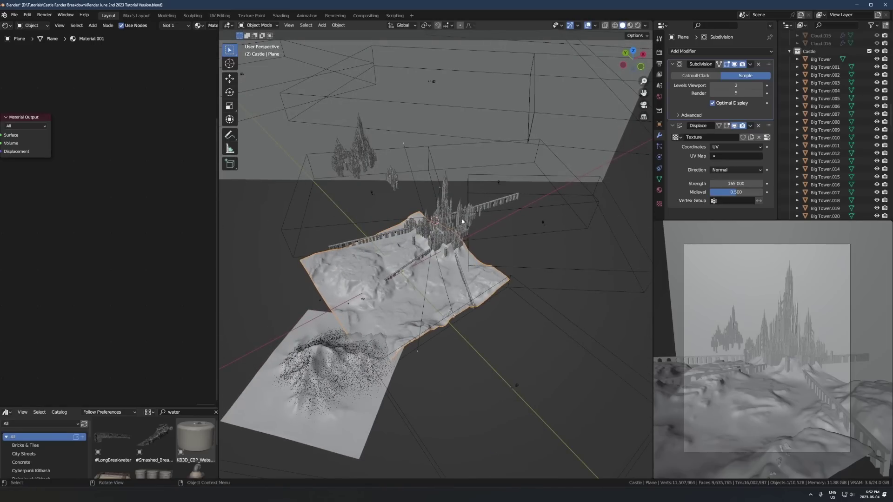
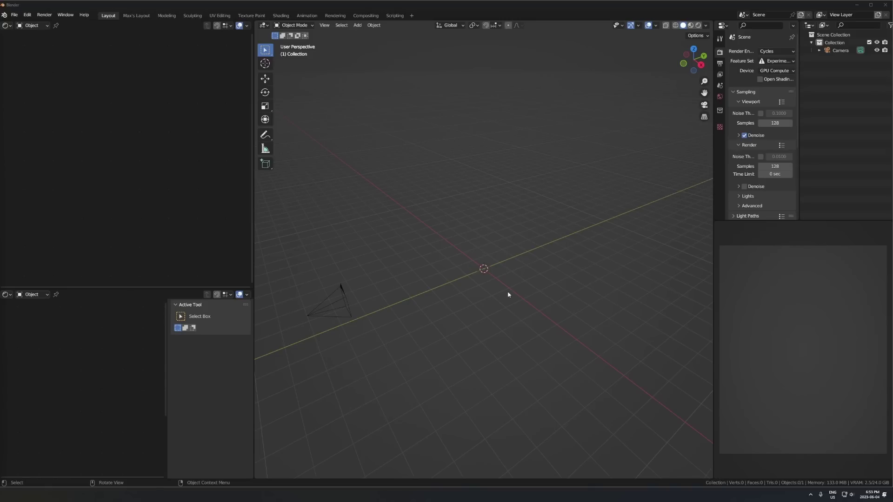
# Step: Examine the trees scattered over the terrain in "Render June 2nd 2023 Shot 1 Edit V2.png" and close the image
pyautogui.moveTo(508, 295)
pyautogui.mouseDown(button='middle')
pyautogui.moveTo(496, 293)
pyautogui.moveTo(498, 281)
pyautogui.mouseUp(button='middle')
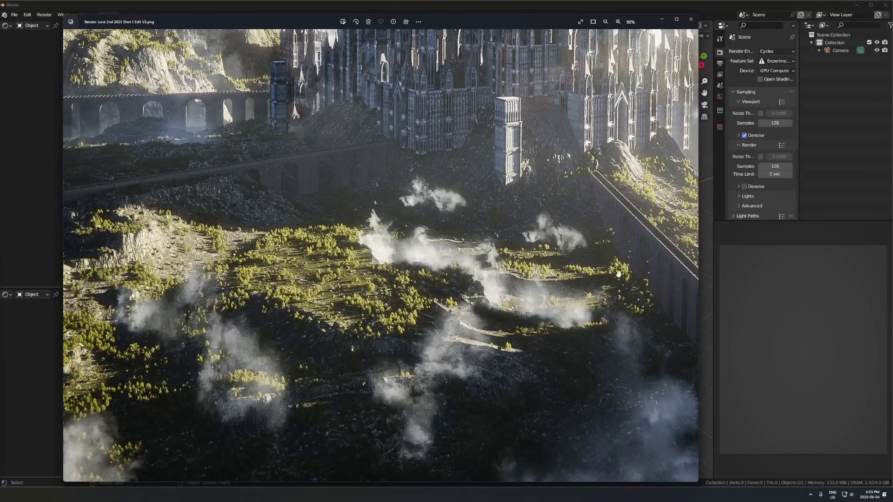
pyautogui.scroll(-3, 586, 252)
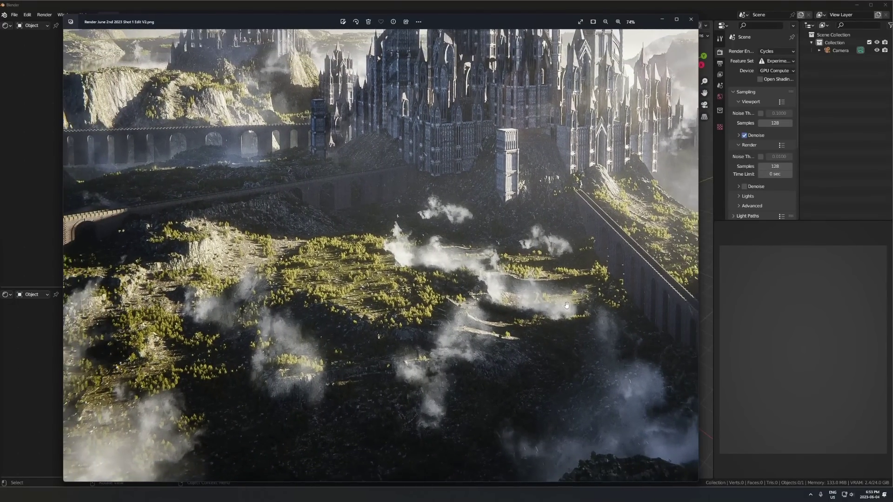
pyautogui.moveTo(446, 336); pyautogui.dragTo(441, 284)
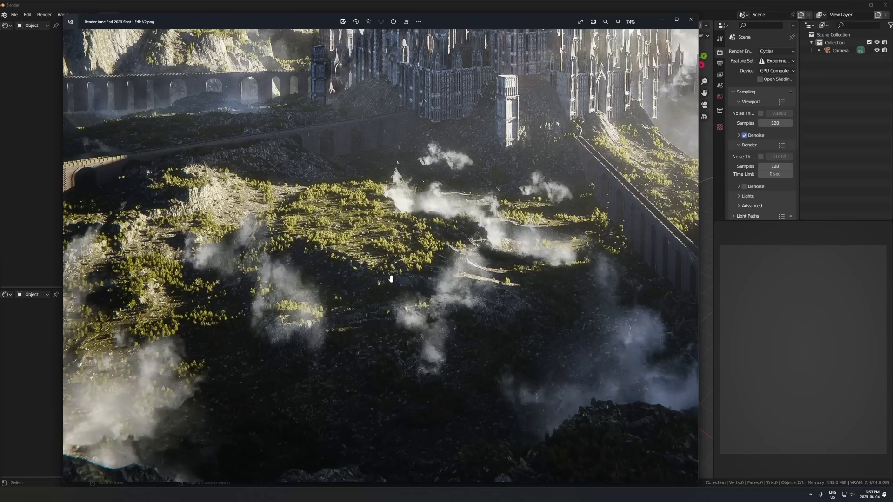
pyautogui.scroll(-1, 193, 234)
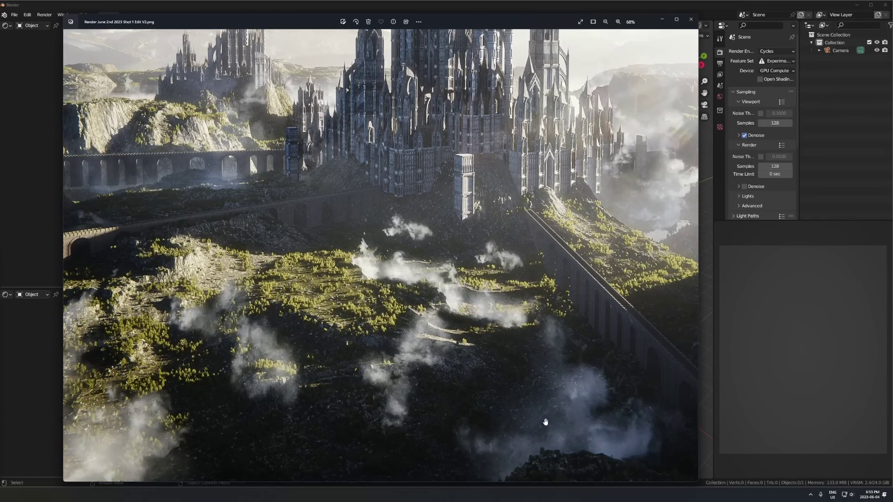
pyautogui.scroll(4, 354, 350)
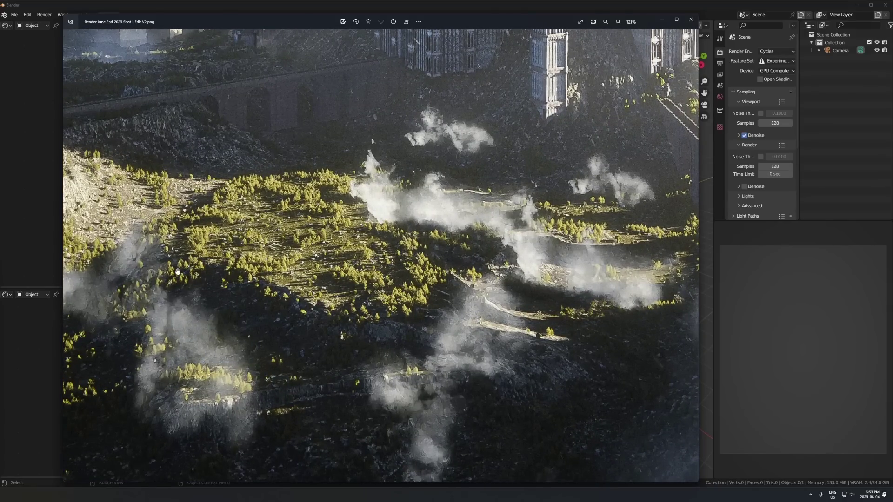
pyautogui.scroll(-3, 177, 272)
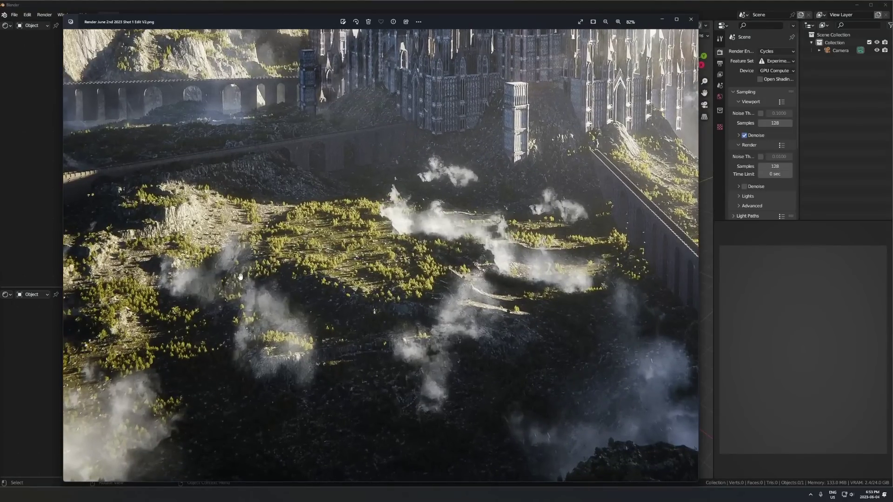
pyautogui.scroll(-2, 344, 288)
pyautogui.scroll(-2, 351, 292)
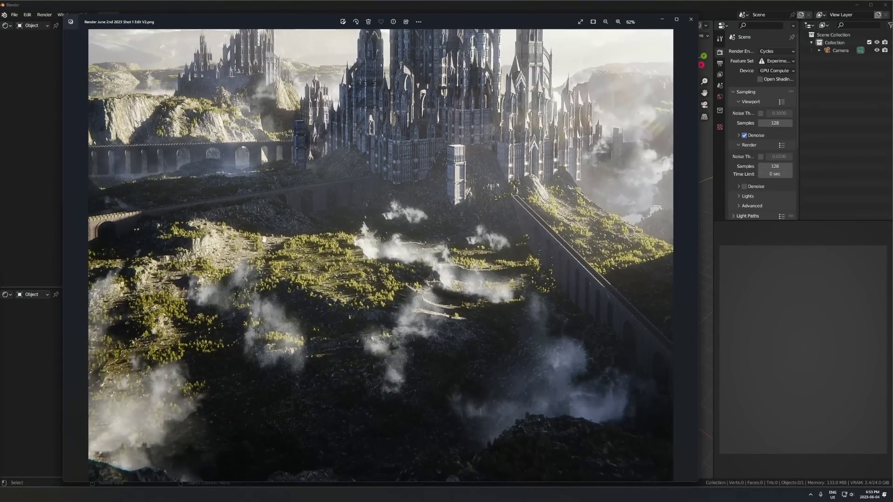
pyautogui.hotkey('alt', 'F4')
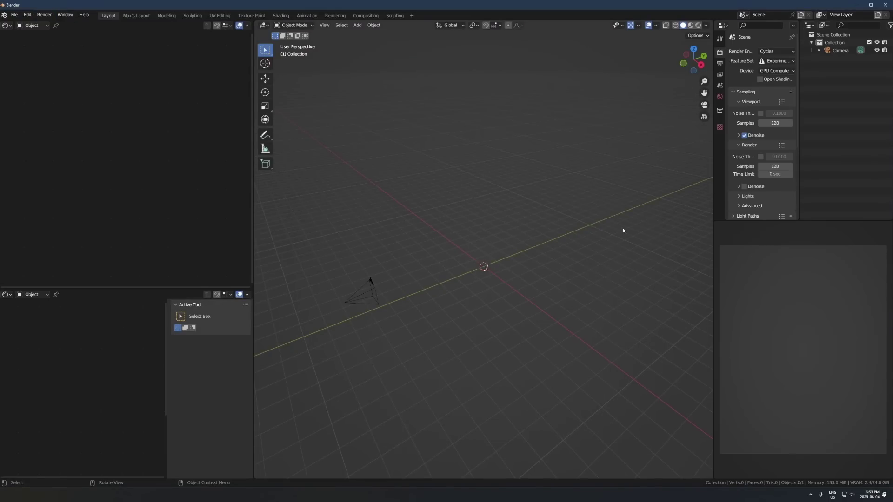
# Step: Show the Geo-Scatter add-on's settings in the 3D viewport of the new scene
pyautogui.press('n')
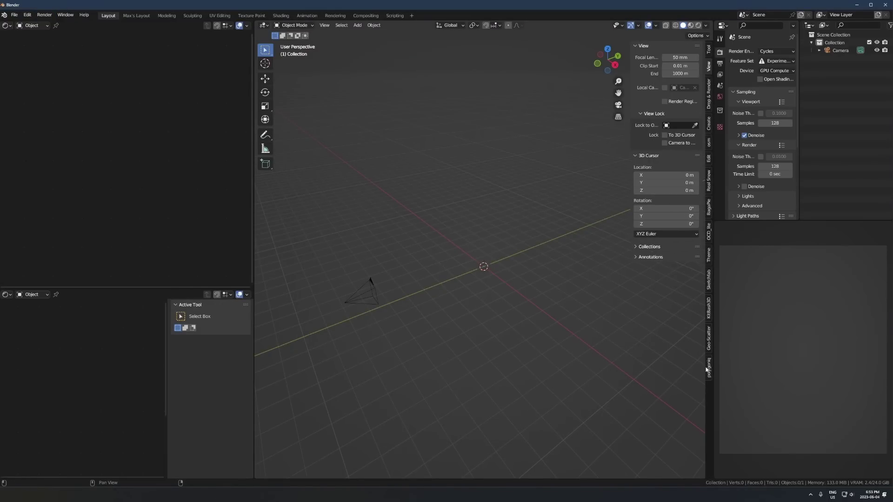
pyautogui.click(708, 335)
pyautogui.moveTo(534, 320); pyautogui.dragTo(449, 292, button='middle')
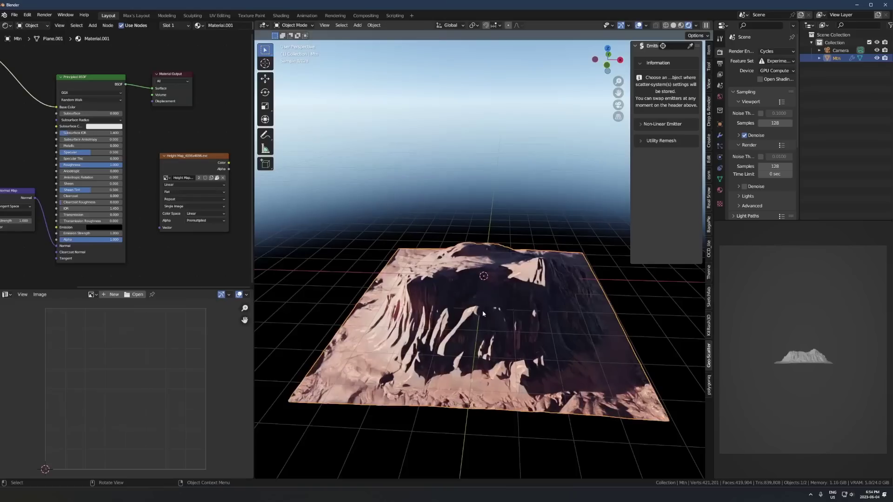
# Step: Move the mountain terrain vertically along the global Z axis
pyautogui.moveTo(465, 298); pyautogui.dragTo(538, 279, button='middle')
pyautogui.scroll(3, 486, 305)
pyautogui.scroll(-5, 478, 290)
pyautogui.press('g')
pyautogui.press('z')
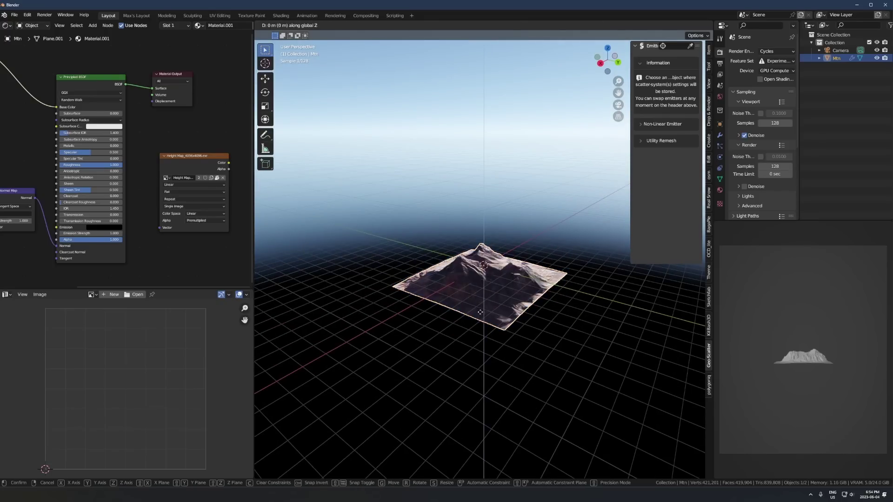
pyautogui.click(537, 269)
# Step: Scale the mountain terrain up to about 425 m by 425 m
pyautogui.moveTo(479, 298); pyautogui.dragTo(532, 320, button='middle')
pyautogui.scroll(-9, 532, 320)
pyautogui.scroll(2, 529, 318)
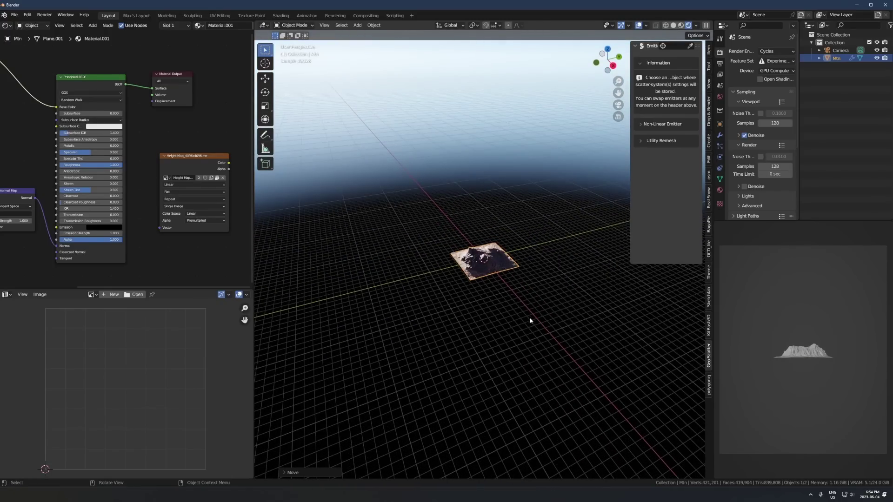
pyautogui.scroll(-3, 529, 323)
pyautogui.moveTo(528, 323); pyautogui.dragTo(502, 279, button='middle')
pyautogui.scroll(2, 509, 285)
pyautogui.press('s')
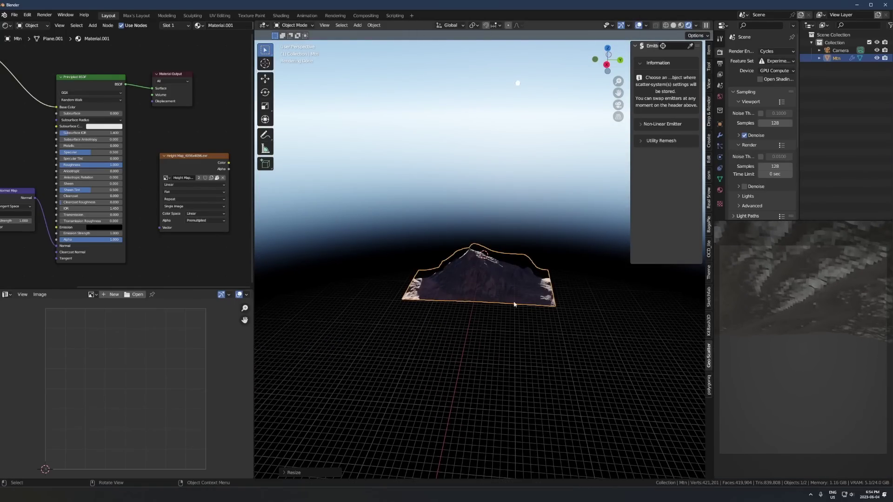
pyautogui.click(581, 355)
# Step: Set the 3D viewport's clipping end distance to 10000 m
pyautogui.press('n')
pyautogui.press('n')
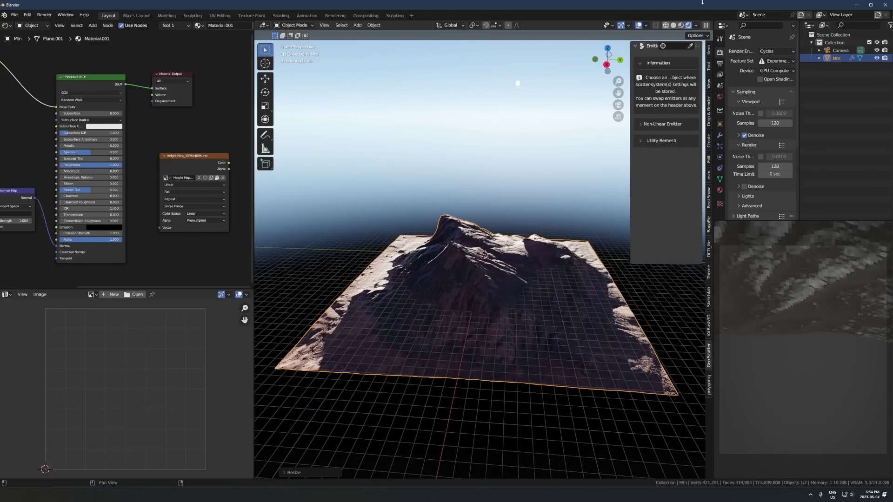
pyautogui.click(708, 84)
pyautogui.click(684, 73)
pyautogui.write('10000')
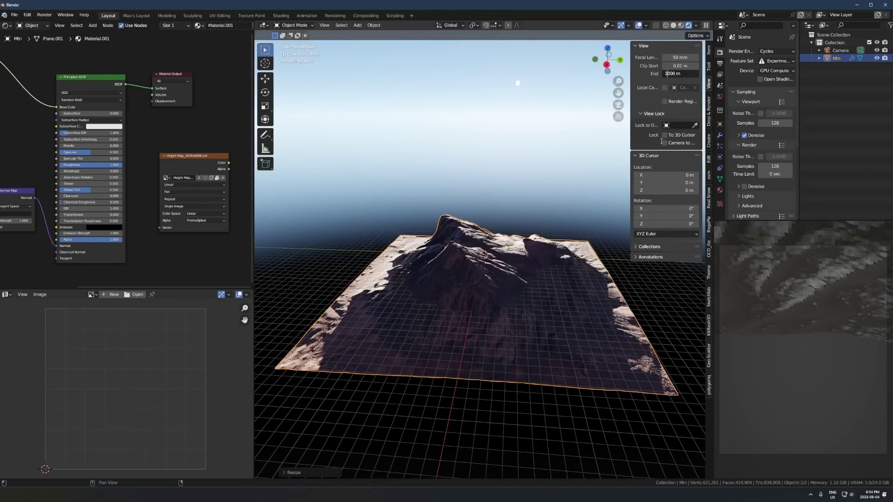
pyautogui.press('Return')
pyautogui.press('n')
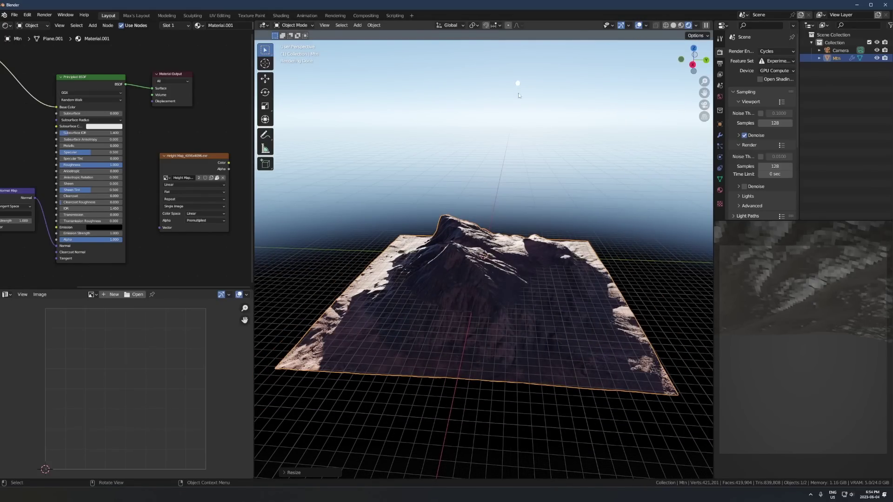
# Step: Hide the floor grid in the 3D viewport and reposition the mountain
pyautogui.click(645, 25)
pyautogui.click(631, 62)
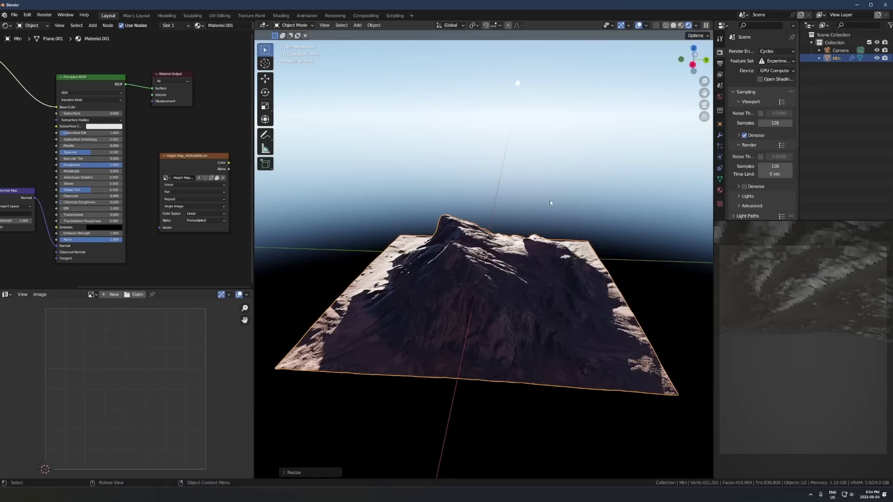
pyautogui.press('g')
pyautogui.click(541, 248)
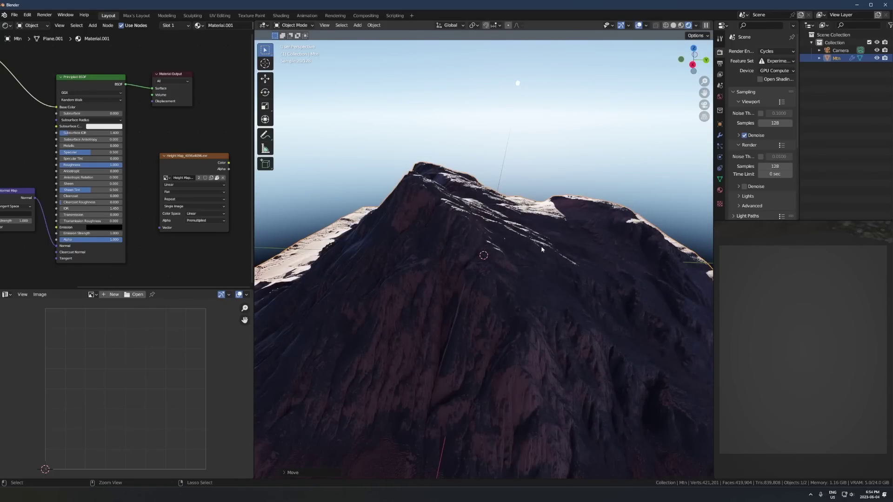
# Step: Apply the mountain's scale and set its Displace modifier's texture coordinates to UV
pyautogui.hotkey('ctrl', 'a')
pyautogui.click(493, 274)
pyautogui.click(720, 135)
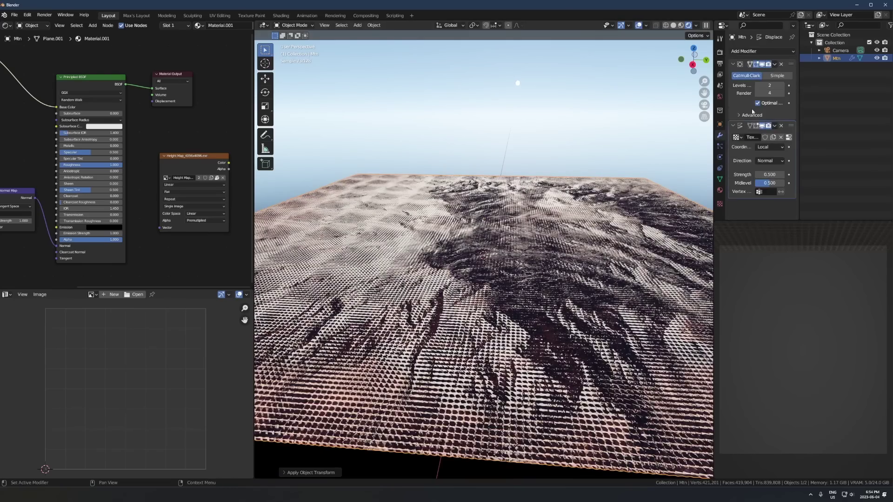
pyautogui.click(770, 147)
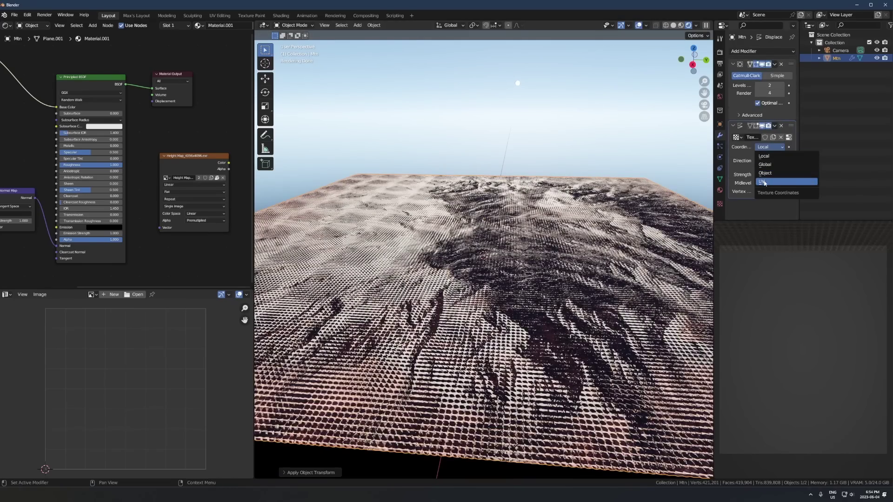
pyautogui.click(764, 181)
# Step: Adjust the Displace modifier's strength, trying 150 before settling on 130
pyautogui.click(767, 184)
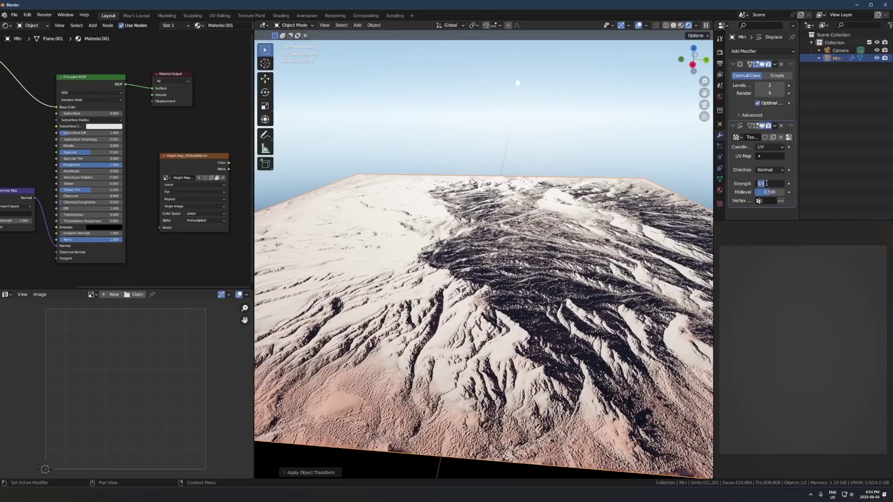
pyautogui.write('150')
pyautogui.press('Return')
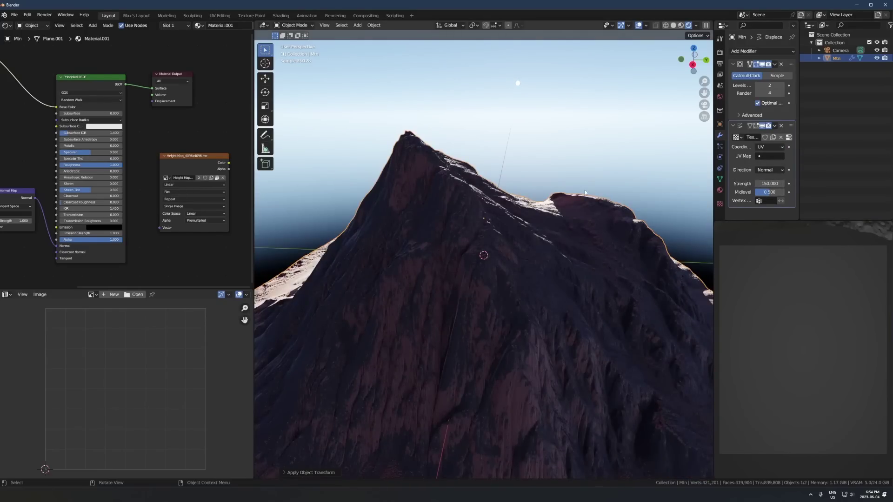
pyautogui.scroll(-4, 585, 192)
pyautogui.click(768, 183)
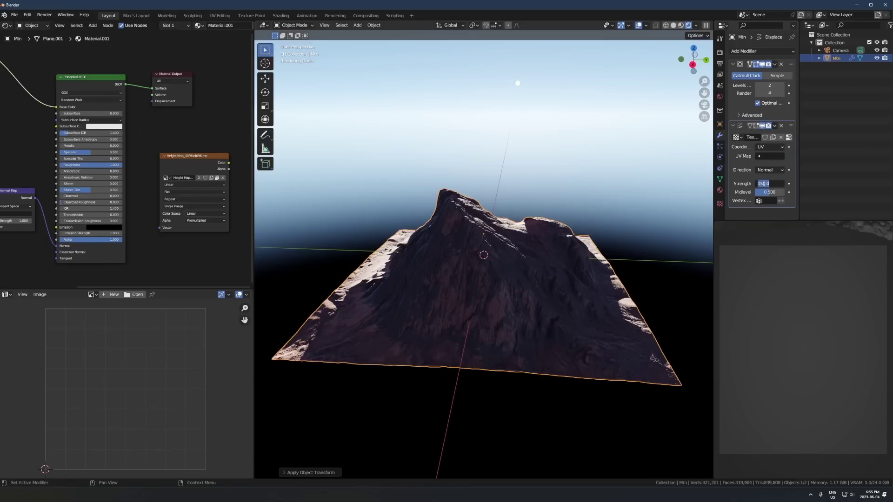
pyautogui.write('130')
pyautogui.press('Return')
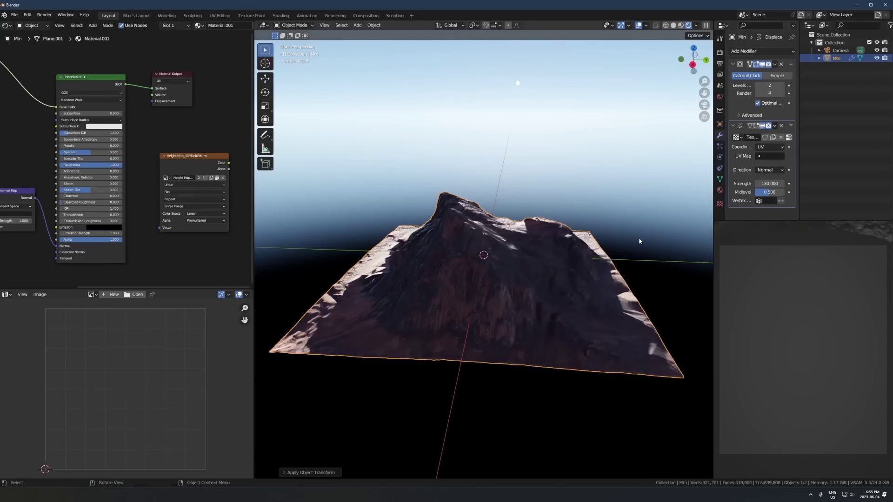
# Step: Assign the Mtn terrain as the emitter object in Geo-Scatter
pyautogui.scroll(2, 501, 232)
pyautogui.scroll(-3, 502, 232)
pyautogui.moveTo(502, 232); pyautogui.dragTo(570, 242, button='middle')
pyautogui.click(568, 238)
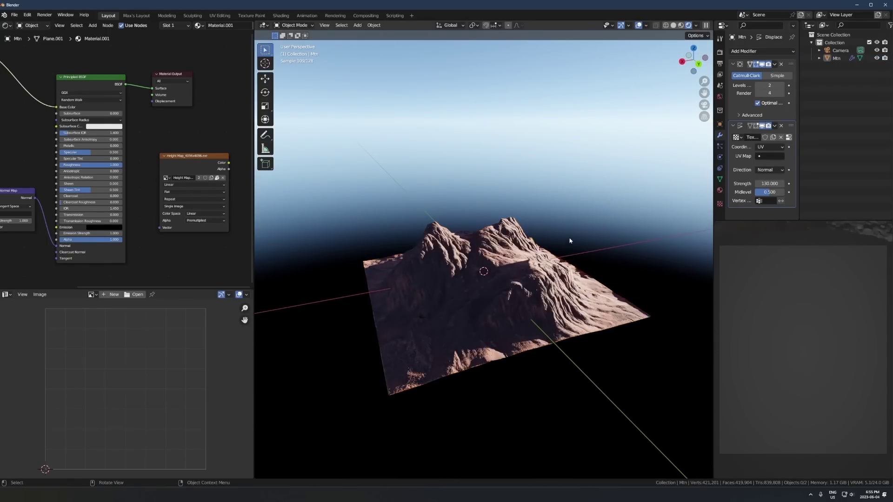
pyautogui.press('n')
pyautogui.click(492, 283)
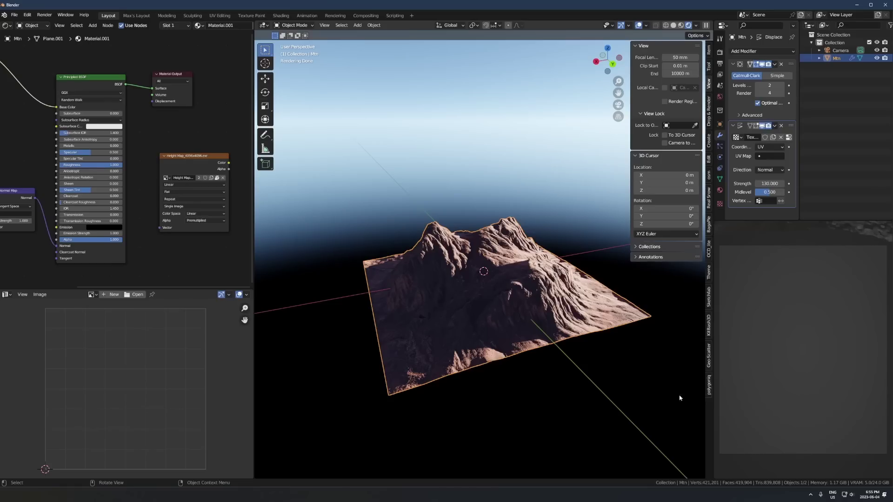
pyautogui.click(709, 356)
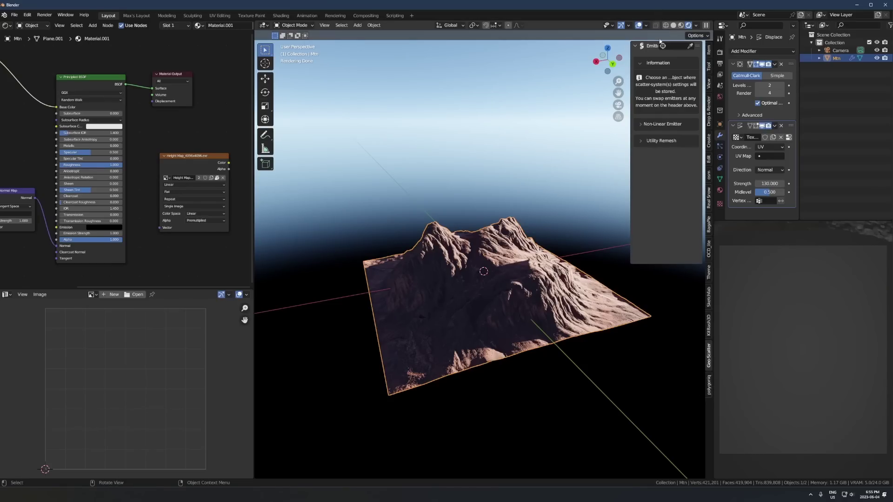
pyautogui.click(690, 45)
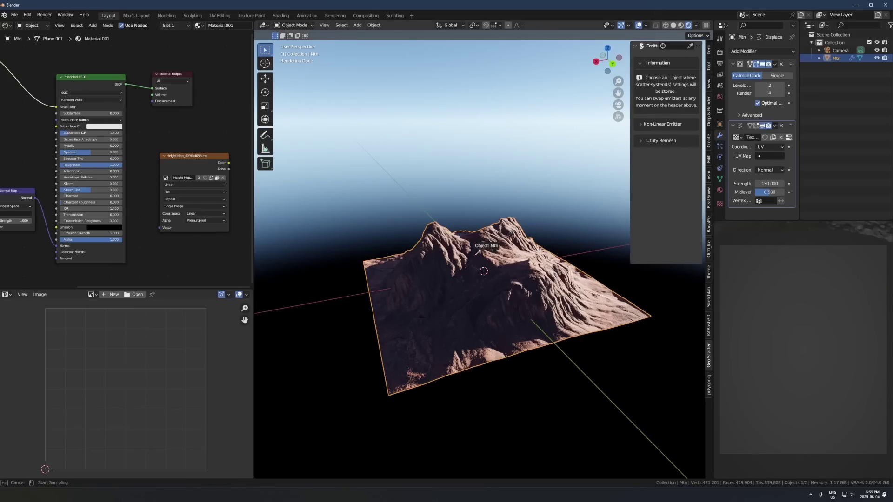
pyautogui.click(502, 258)
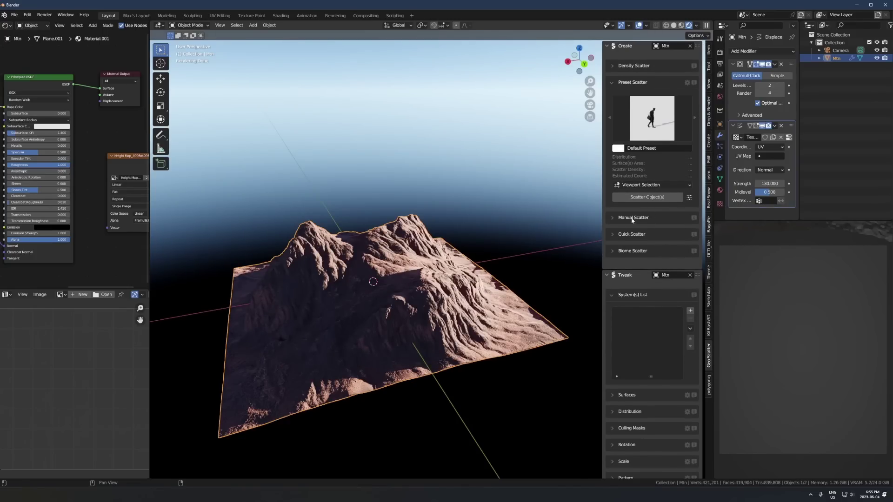
# Step: Open Geo-Scatter's biome library and enlarge its window so the folder names and thumbnails fit
pyautogui.click(633, 251)
pyautogui.scroll(-1, 642, 253)
pyautogui.click(649, 253)
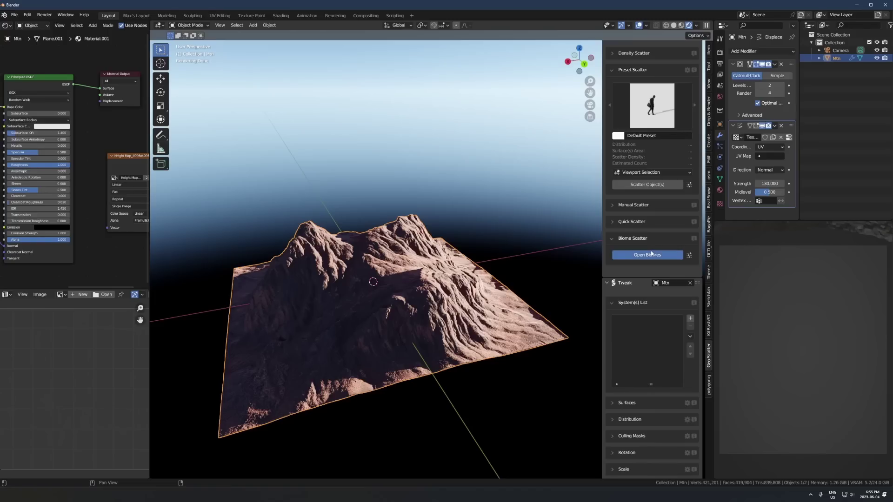
pyautogui.scroll(-3, 69, 219)
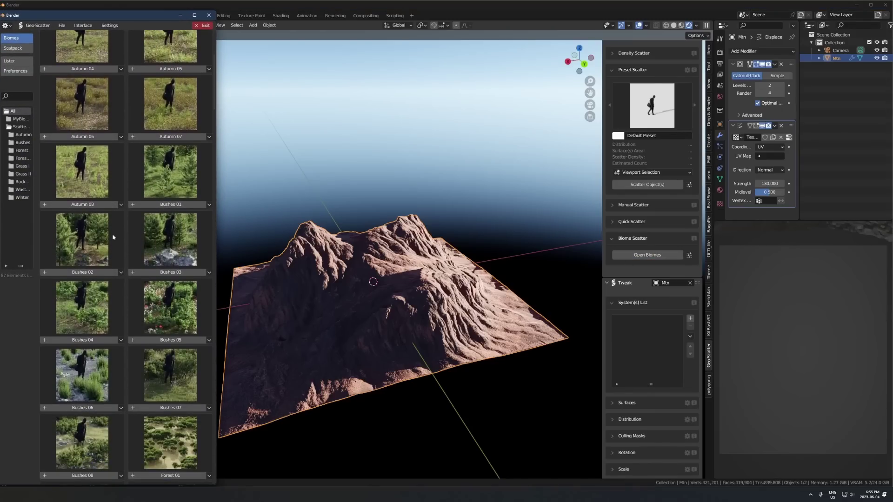
pyautogui.moveTo(62, 15); pyautogui.dragTo(121, 27)
pyautogui.moveTo(276, 125); pyautogui.dragTo(358, 131)
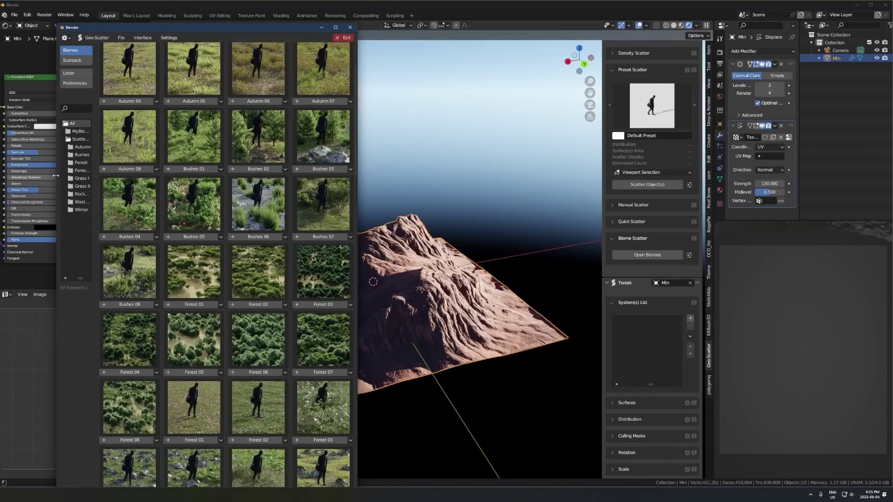
pyautogui.moveTo(57, 178); pyautogui.dragTo(112, 197)
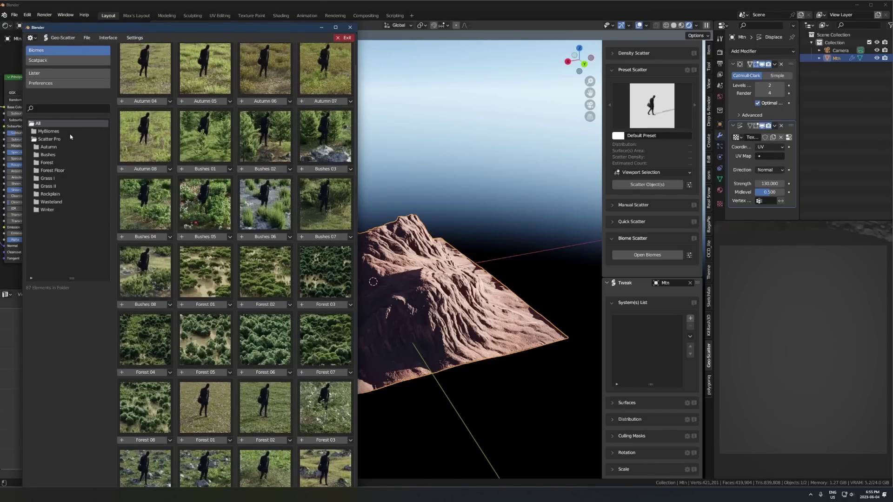
# Step: Scatter the Forest 02 biome over the mountain, accept bounding-box display for heavy objects, and close the biome library
pyautogui.click(58, 163)
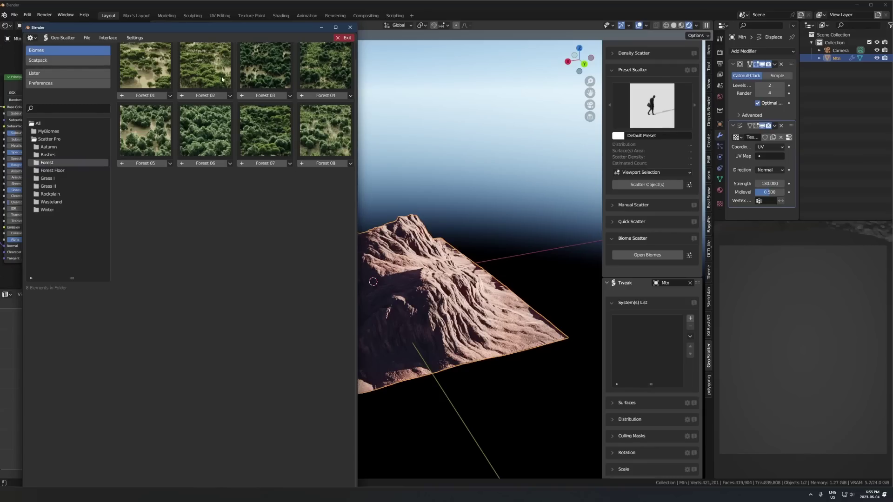
pyautogui.moveTo(203, 99)
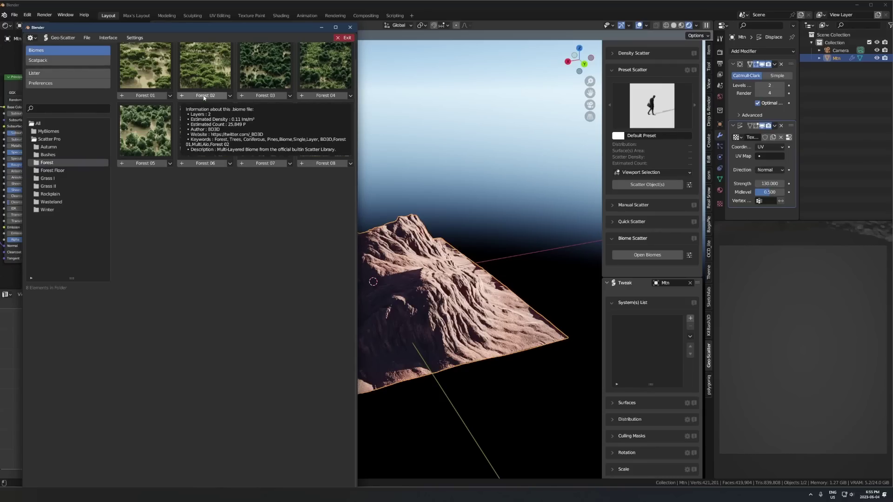
pyautogui.click(197, 95)
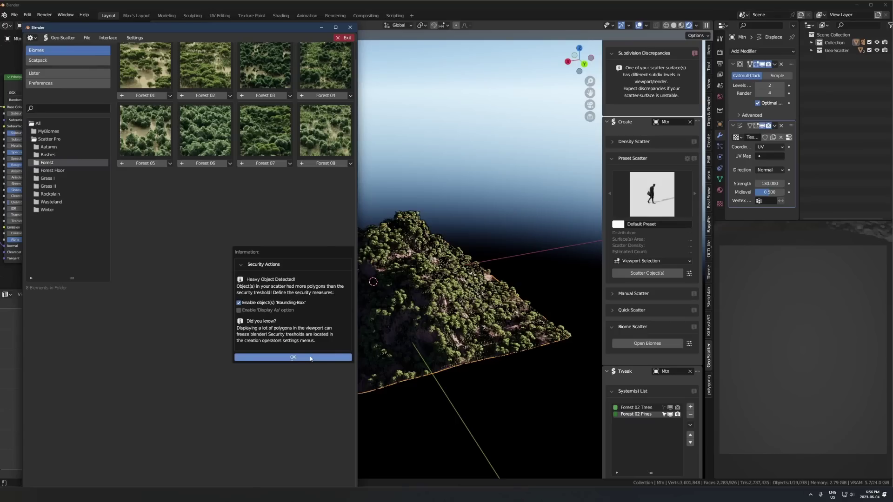
pyautogui.press('Return')
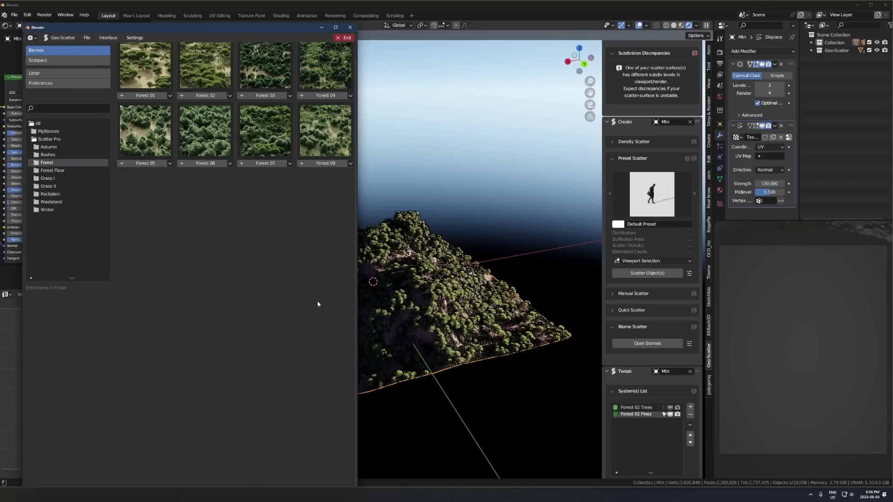
pyautogui.click(350, 27)
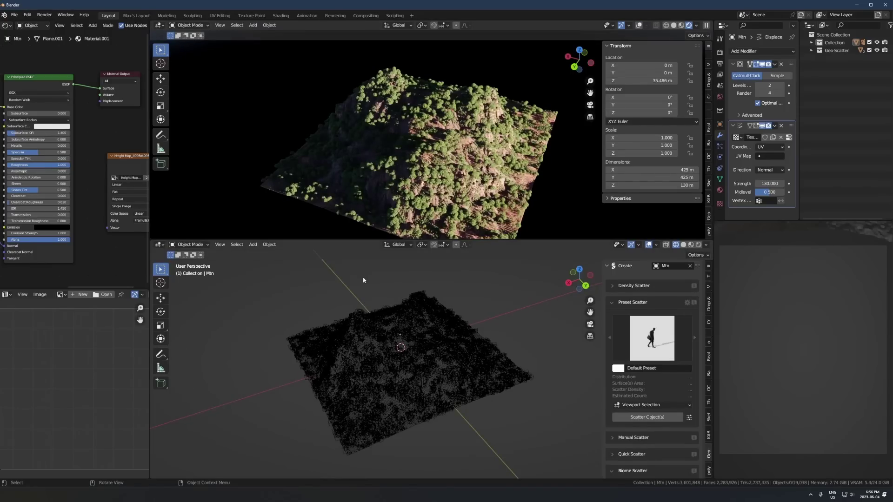
# Step: Select the mountain in the rendered viewport and examine its tree cover with overlays shown and hidden
pyautogui.click(447, 171)
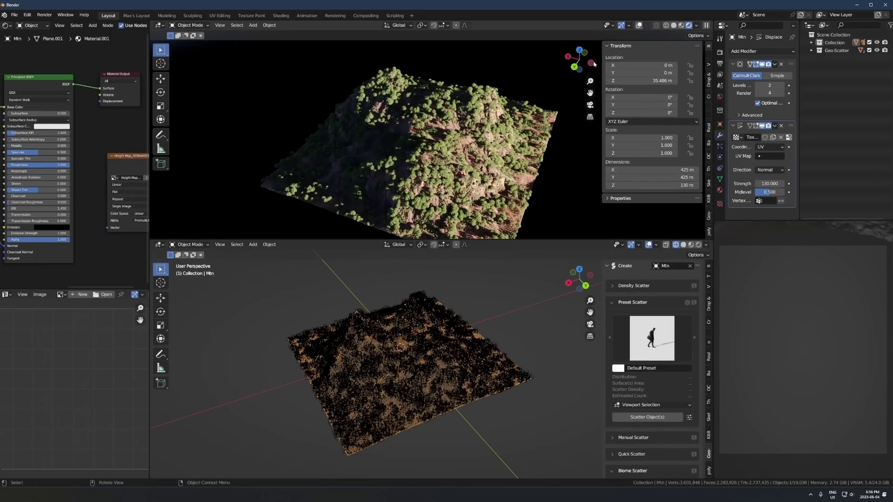
pyautogui.hotkey('shift', 'alt', 'z')
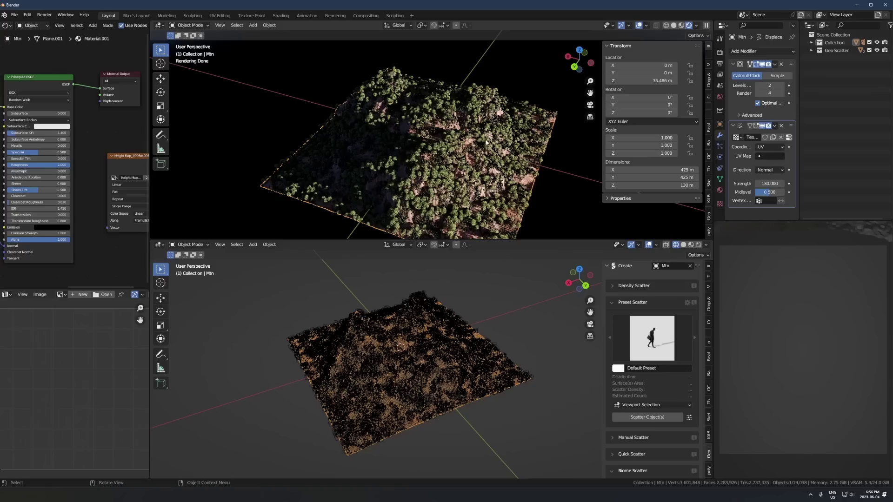
pyautogui.scroll(2, 450, 129)
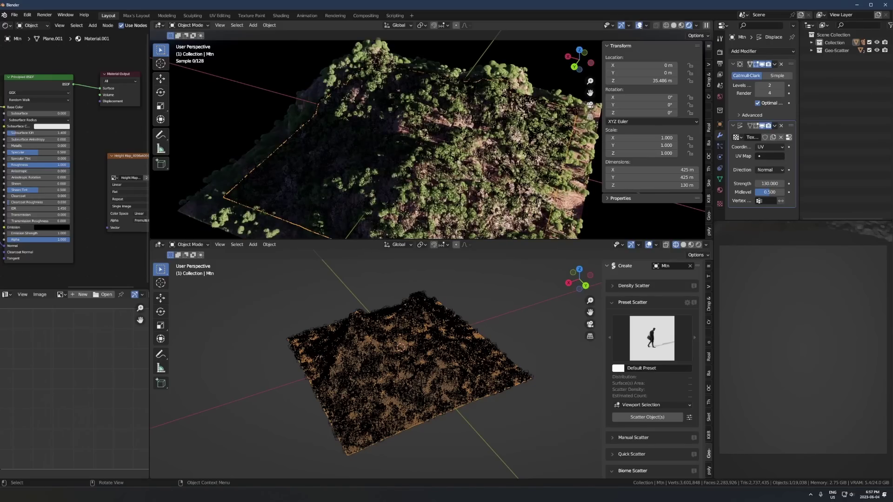
pyautogui.hotkey('shift', 'alt', 'z')
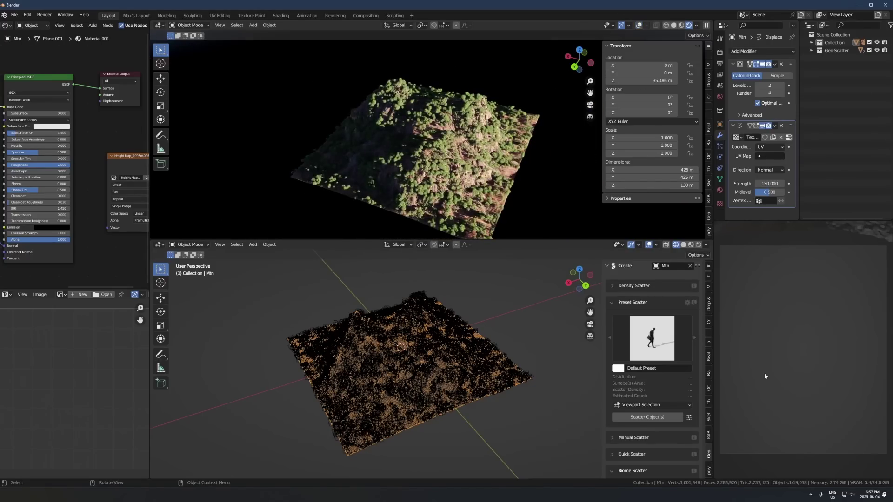
# Step: Switch the camera viewport's shading to Rendered and inspect the scattered trees up close in the main rendered view
pyautogui.press('z')
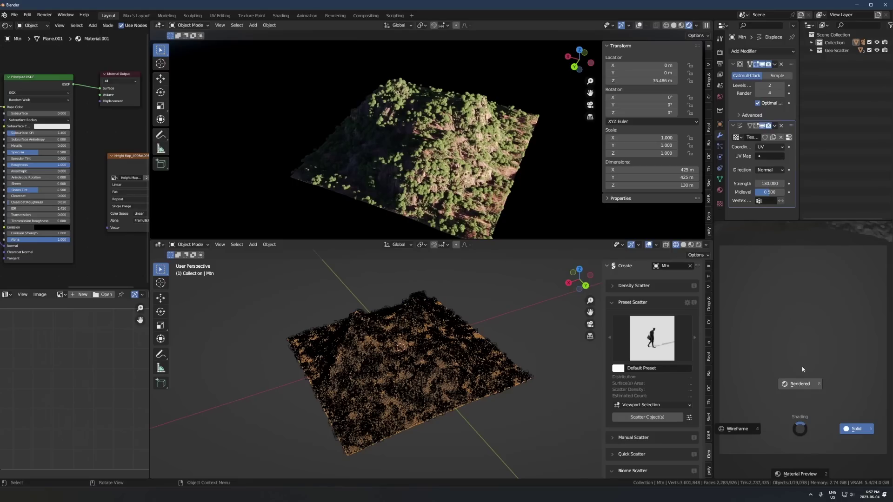
pyautogui.click(802, 369)
pyautogui.scroll(3, 420, 173)
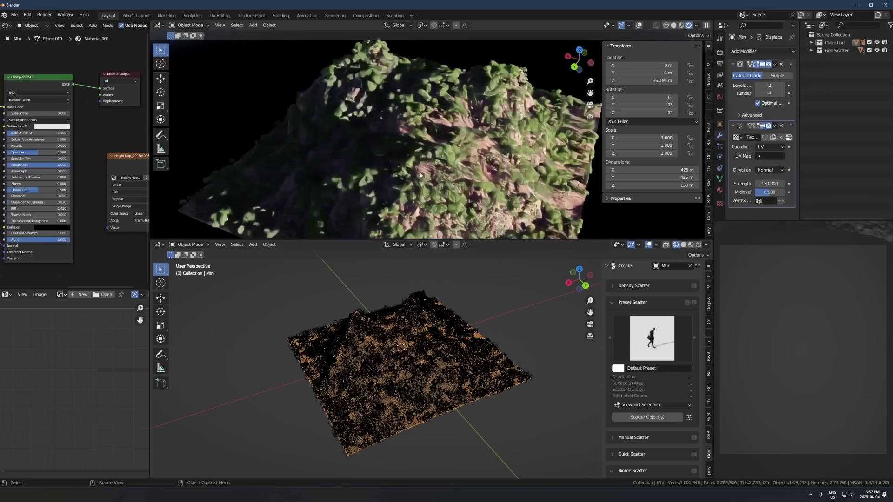
pyautogui.scroll(-3, 420, 173)
pyautogui.scroll(3, 481, 141)
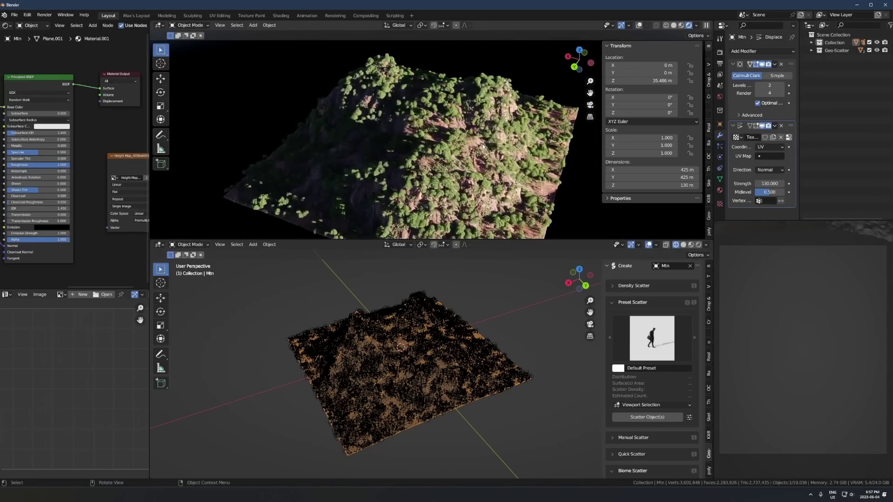
# Step: Expand the Geo-Scatter collections in the outliner to inspect the Forest 02 scatter objects, and reselect the mountain
pyautogui.scroll(4, 457, 366)
pyautogui.scroll(-2, 457, 366)
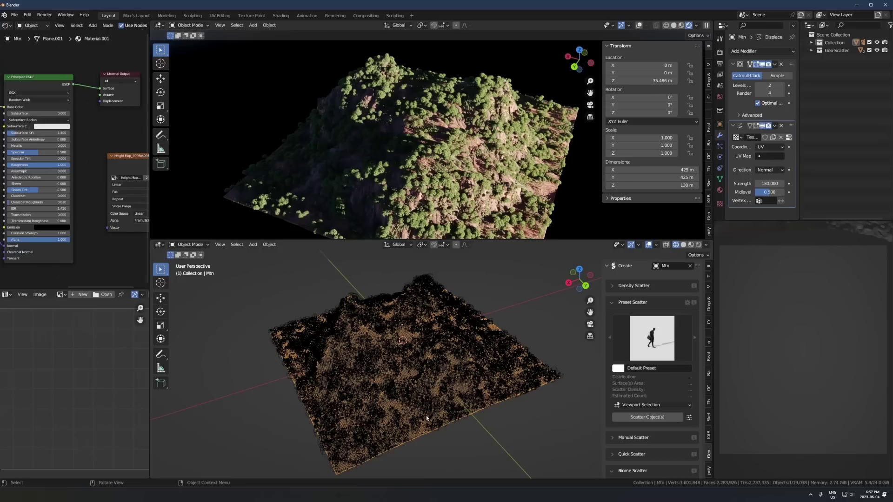
pyautogui.scroll(3, 455, 361)
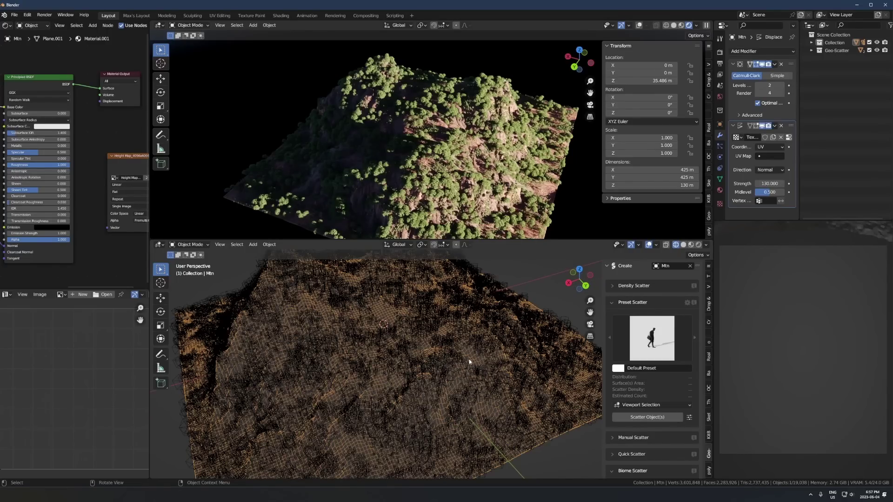
pyautogui.scroll(-1, 469, 359)
pyautogui.click(812, 50)
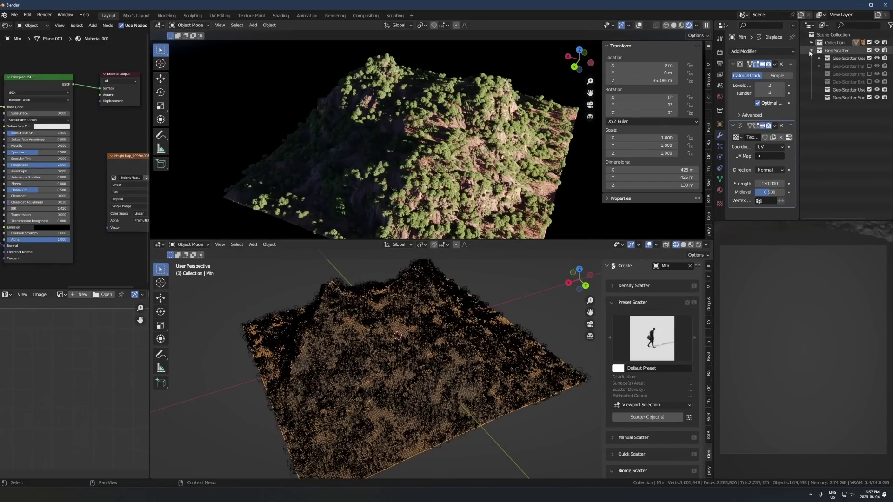
pyautogui.click(819, 58)
pyautogui.click(828, 66)
pyautogui.click(854, 74)
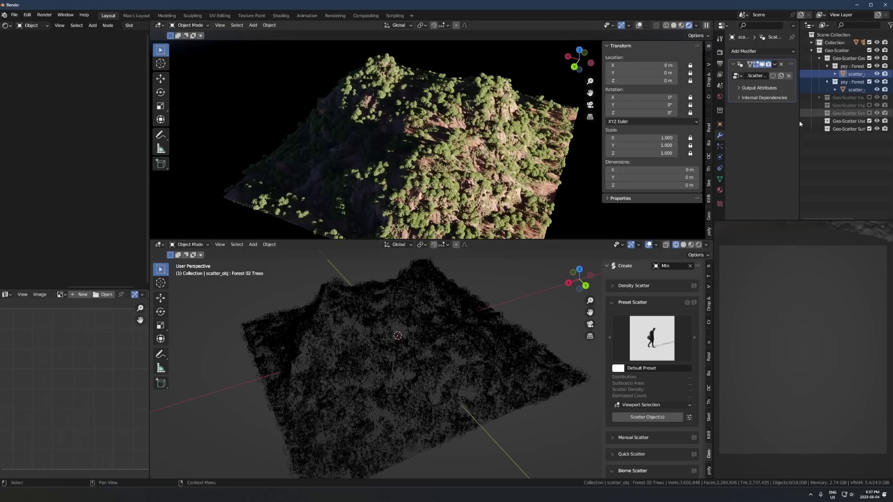
pyautogui.click(361, 381)
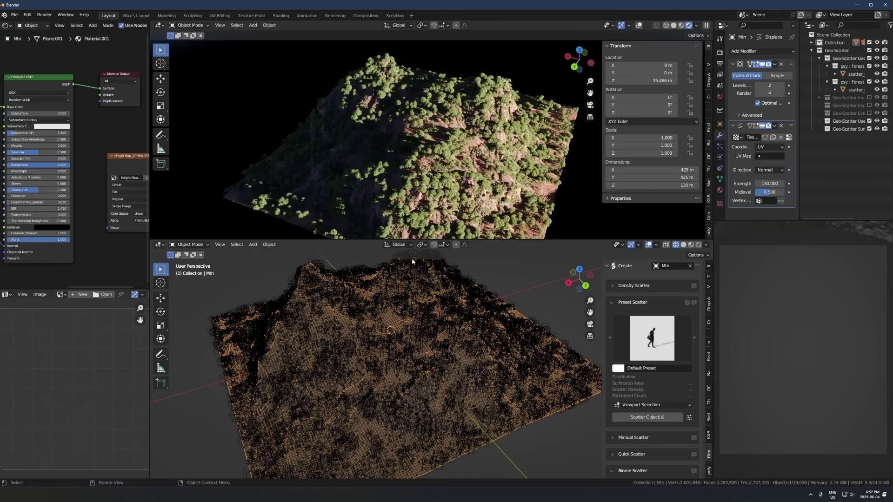
# Step: Collapse Geo-Scatter's Tweak section, expand the Extra section, and look through its settings
pyautogui.scroll(-5, 651, 342)
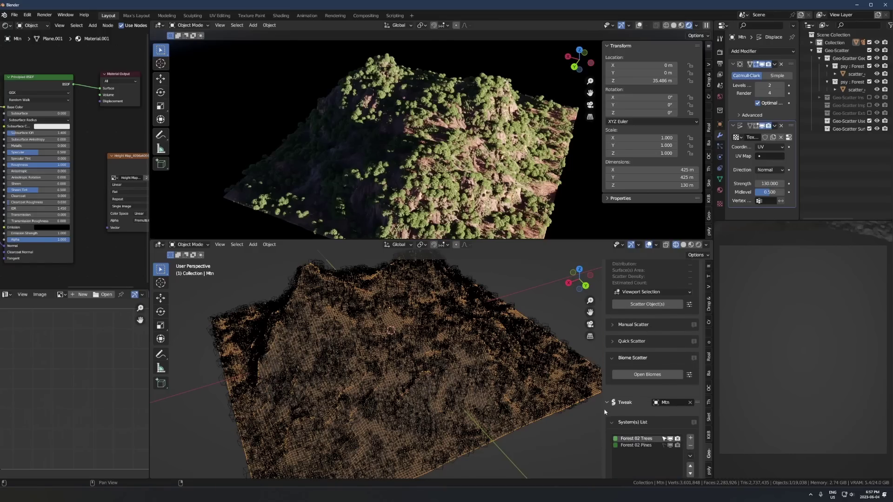
pyautogui.click(606, 403)
pyautogui.click(607, 412)
pyautogui.scroll(-1, 626, 400)
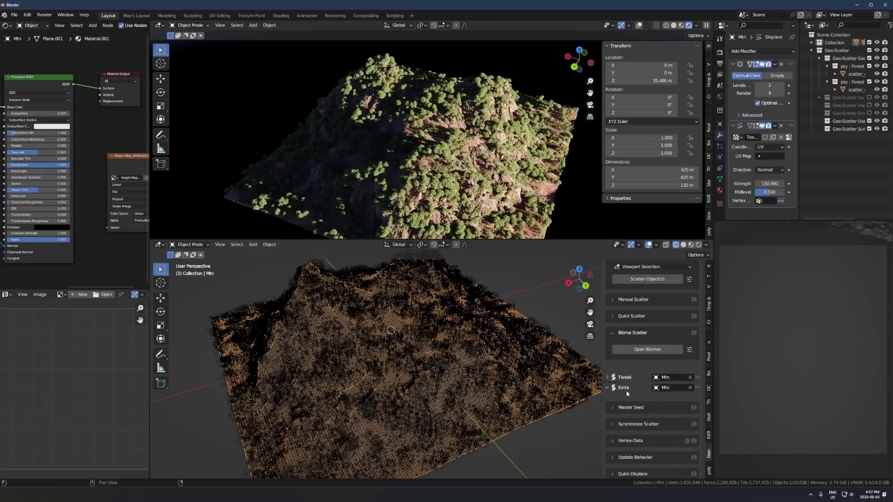
pyautogui.scroll(-6, 627, 393)
pyautogui.scroll(3, 471, 394)
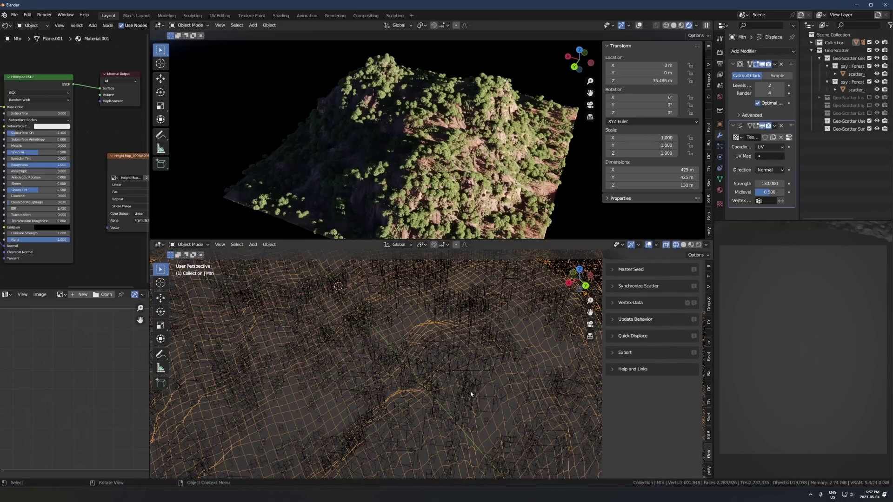
# Step: Switch the wireframe viewport of the mountain to solid shading
pyautogui.scroll(-5, 470, 394)
pyautogui.scroll(5, 420, 369)
pyautogui.hotkey('shift', 'z')
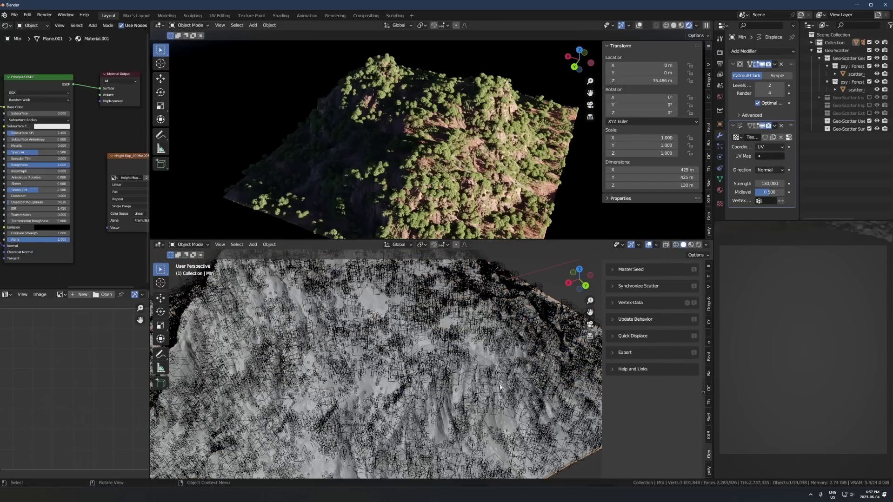
# Step: Enable the abiotic Slope filter for the Forest 02 Trees system
pyautogui.scroll(-5, 500, 386)
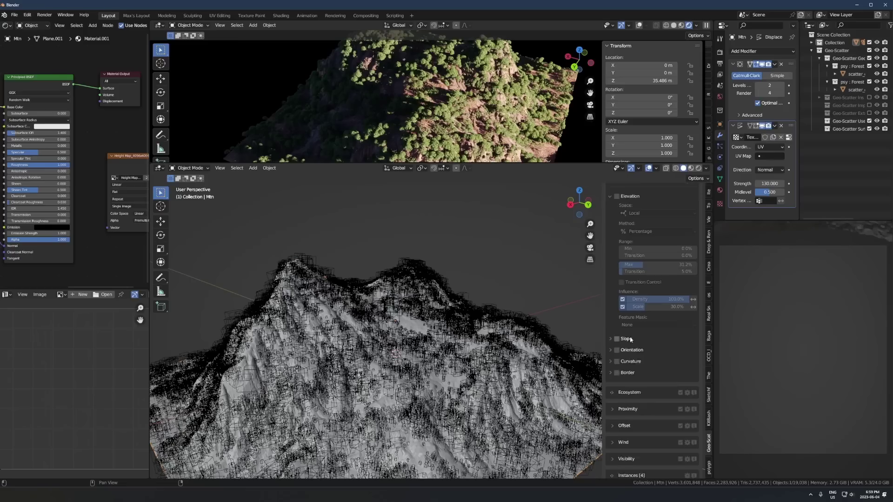
pyautogui.scroll(-1, 631, 339)
pyautogui.click(618, 314)
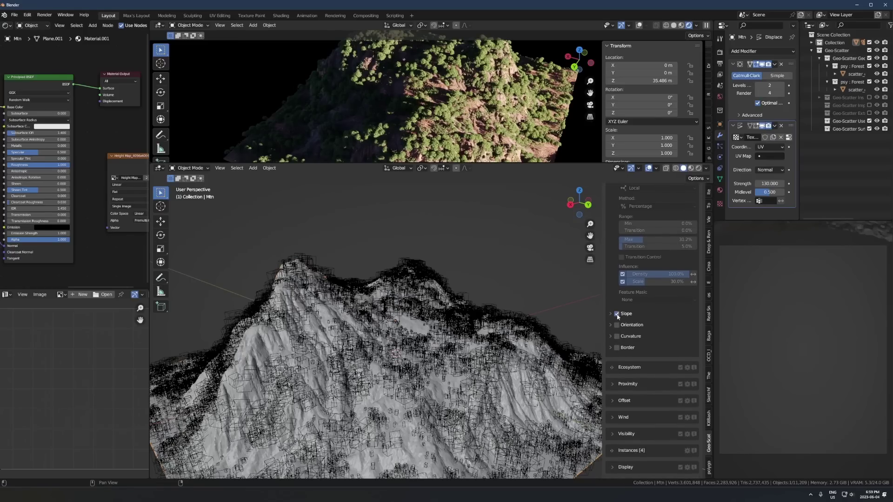
# Step: Make Forest 02 Pines the active scatter system and enable its abiotic Slope filter
pyautogui.scroll(5, 638, 312)
pyautogui.scroll(6, 638, 312)
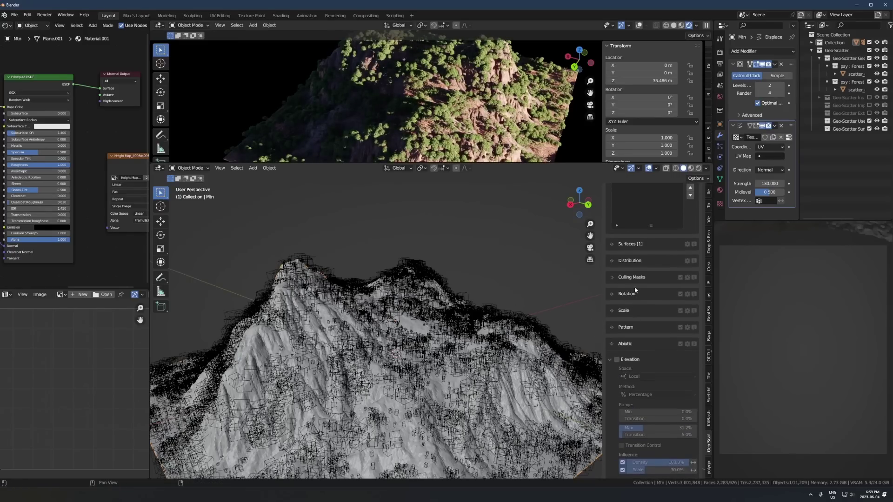
pyautogui.click(636, 235)
pyautogui.scroll(-8, 627, 374)
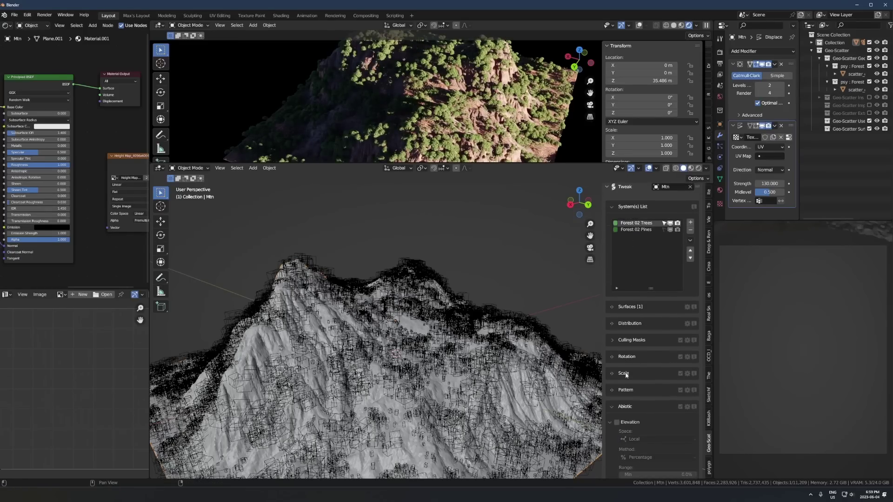
pyautogui.scroll(8, 627, 361)
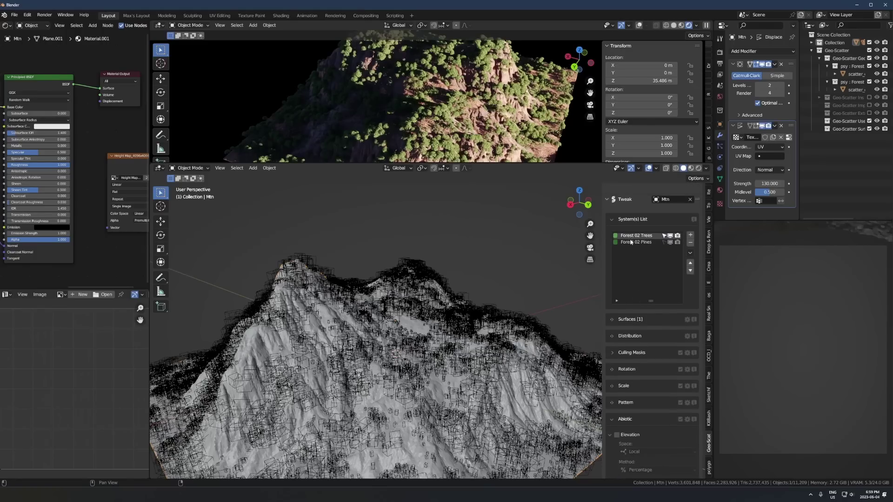
pyautogui.scroll(-8, 627, 351)
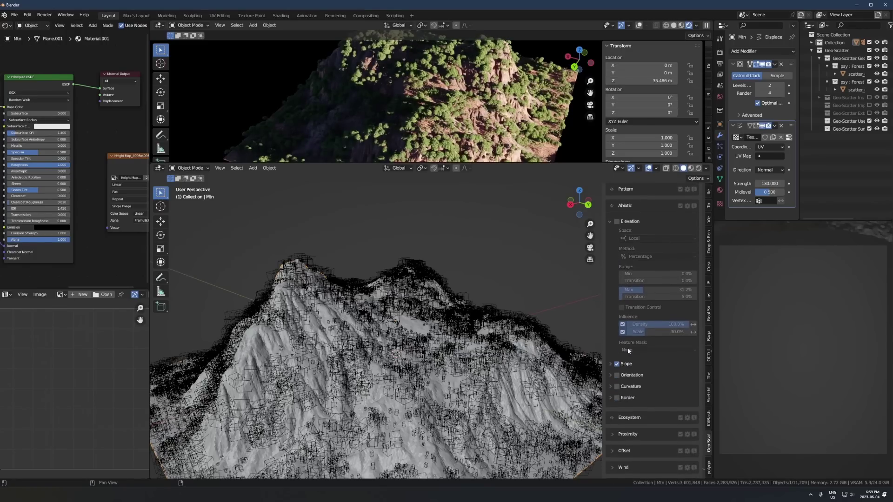
pyautogui.scroll(8, 628, 351)
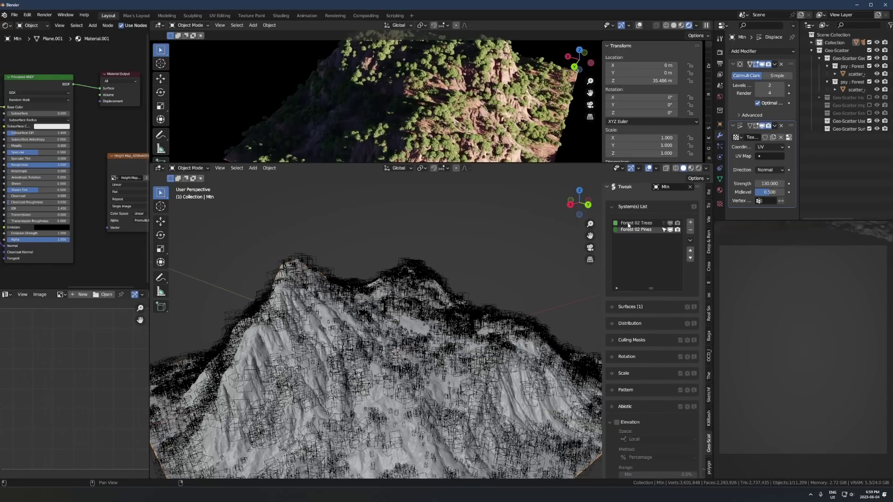
pyautogui.scroll(-7, 628, 286)
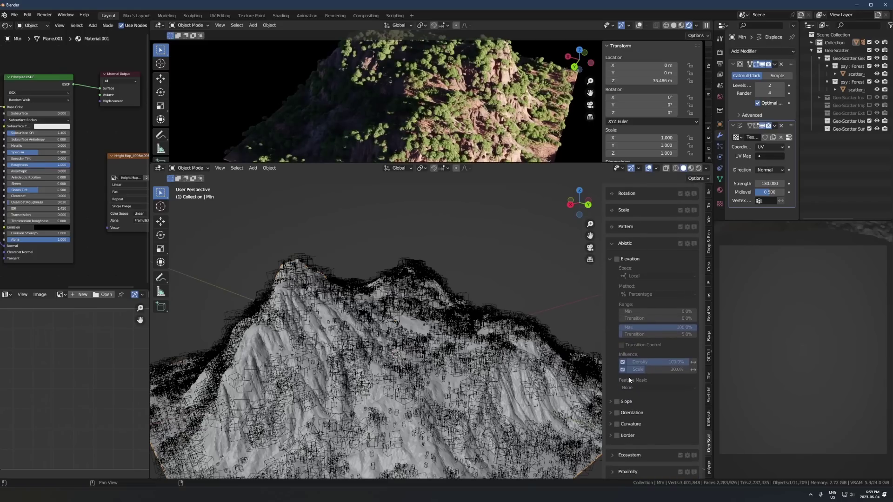
pyautogui.click(617, 402)
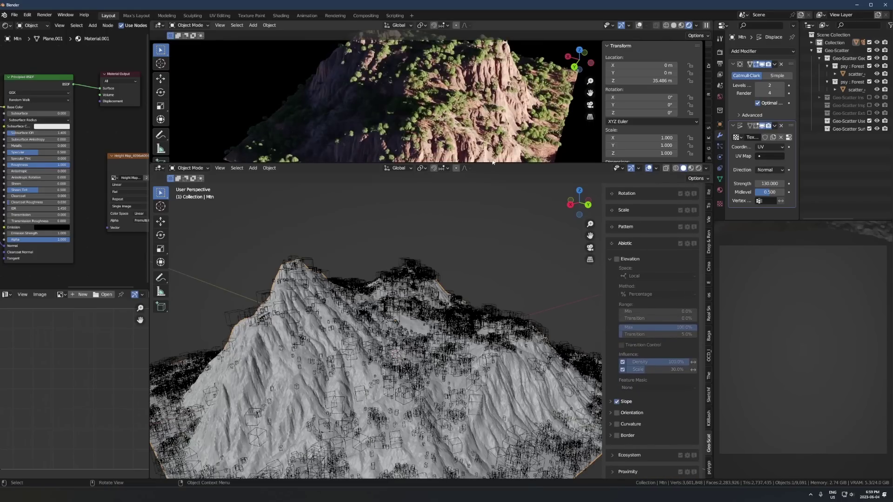
# Step: Enlarge the rendered viewport and examine the tree distribution on the mountain's slopes from near and far
pyautogui.moveTo(493, 163); pyautogui.dragTo(493, 266)
pyautogui.scroll(-3, 502, 219)
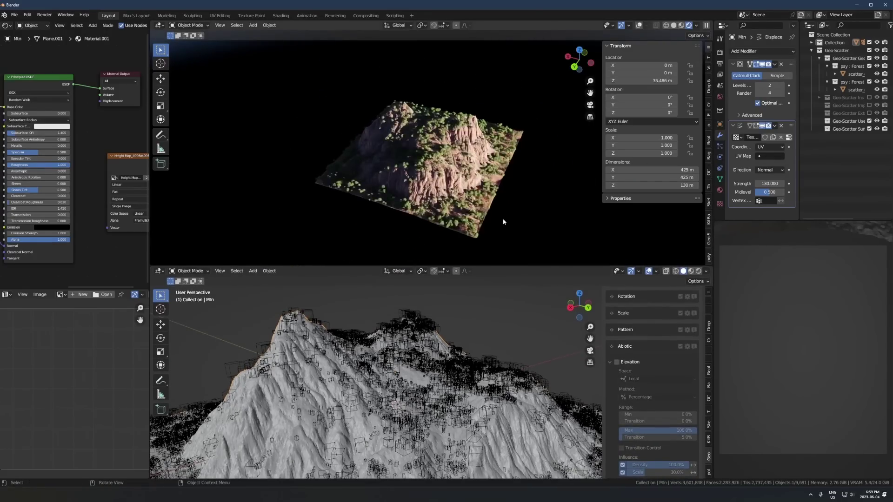
pyautogui.scroll(4, 456, 210)
pyautogui.scroll(2, 456, 210)
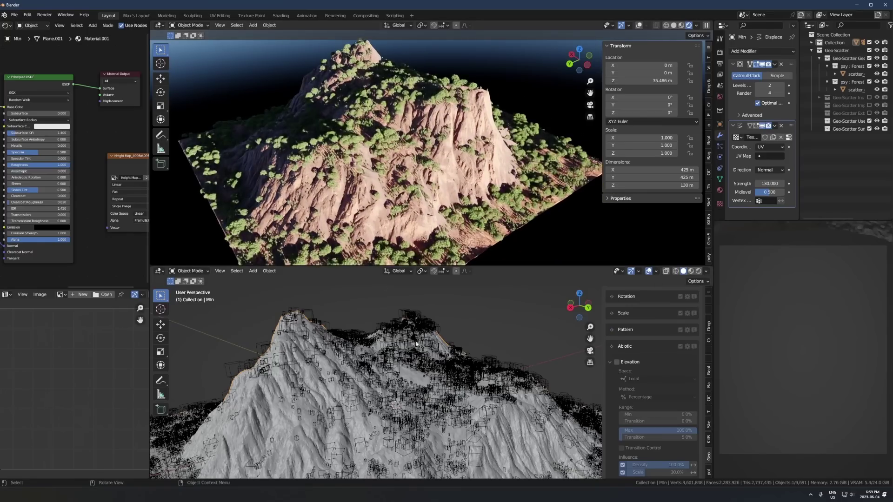
pyautogui.scroll(-5, 447, 403)
pyautogui.scroll(-2, 448, 403)
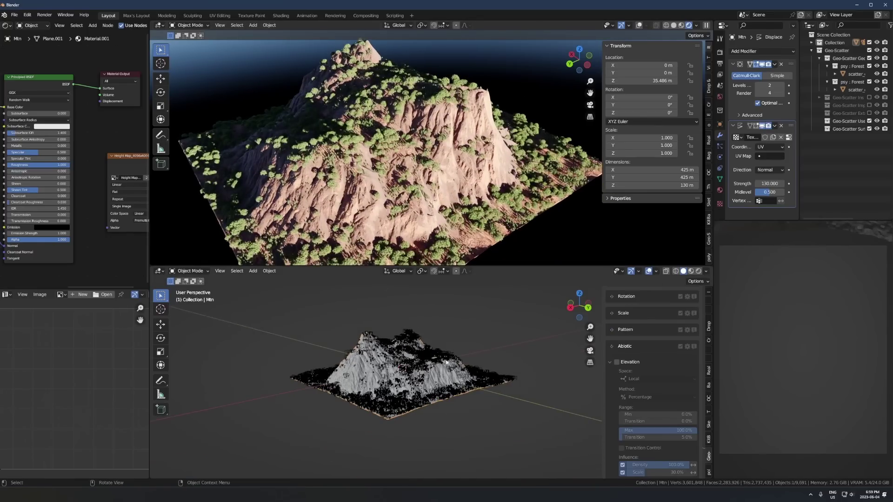
# Step: Set the mountain's Displace strength to 200 and view the taller peak from a lower angle
pyautogui.click(766, 184)
pyautogui.write('200')
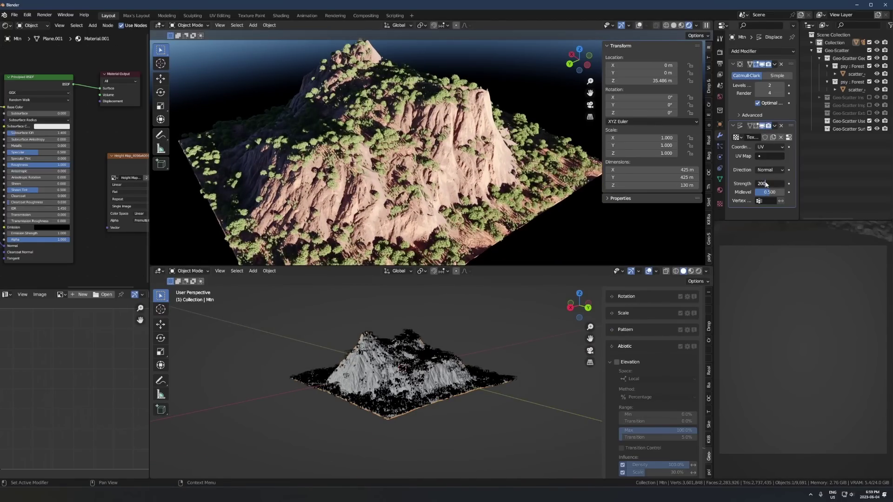
pyautogui.press('Return')
pyautogui.moveTo(433, 200); pyautogui.dragTo(433, 163, button='middle')
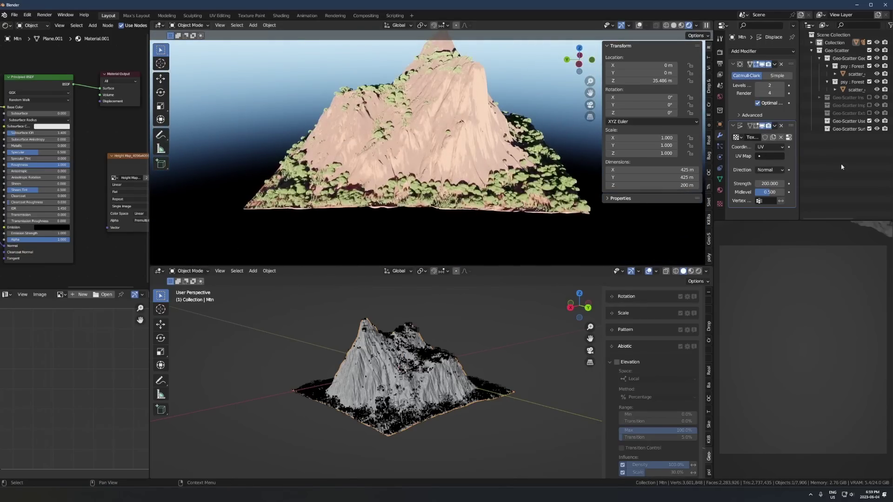
# Step: Set the mountain's Displace strength to 1 and view how the trees spread over the flattened terrain
pyautogui.click(770, 185)
pyautogui.write('1')
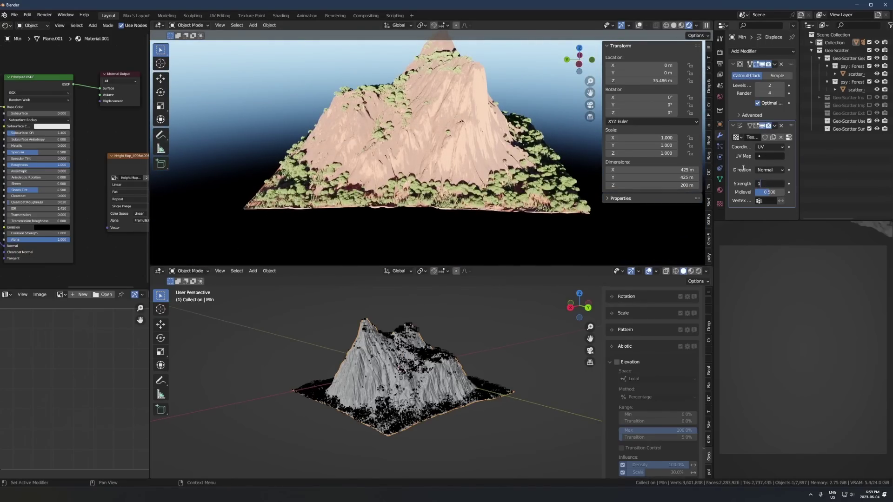
pyautogui.press('Return')
pyautogui.moveTo(458, 156); pyautogui.dragTo(459, 198, button='middle')
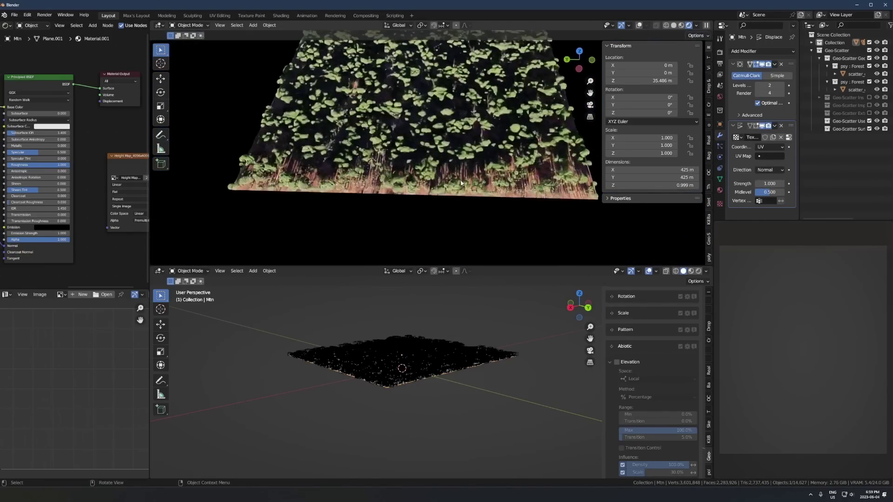
pyautogui.scroll(-5, 460, 198)
# Step: Set the mountain's Displace strength to 10 and examine the low terrain from the side
pyautogui.click(768, 184)
pyautogui.write('10')
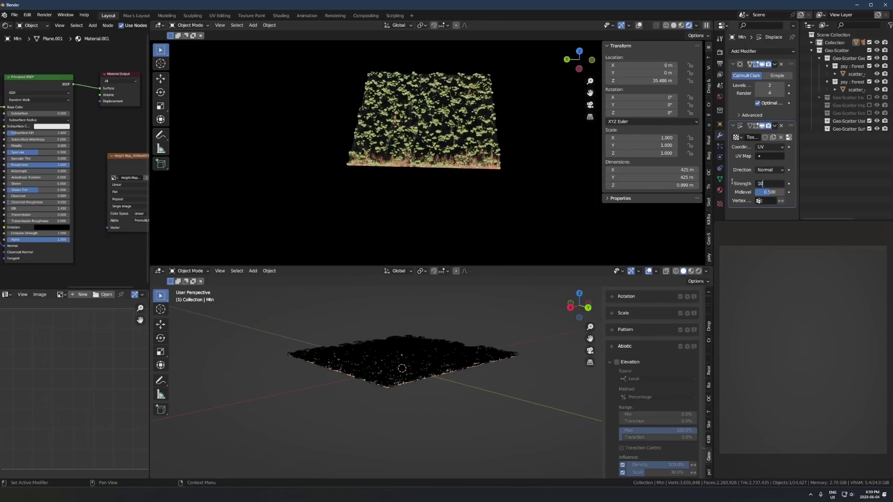
pyautogui.press('Return')
pyautogui.scroll(3, 455, 211)
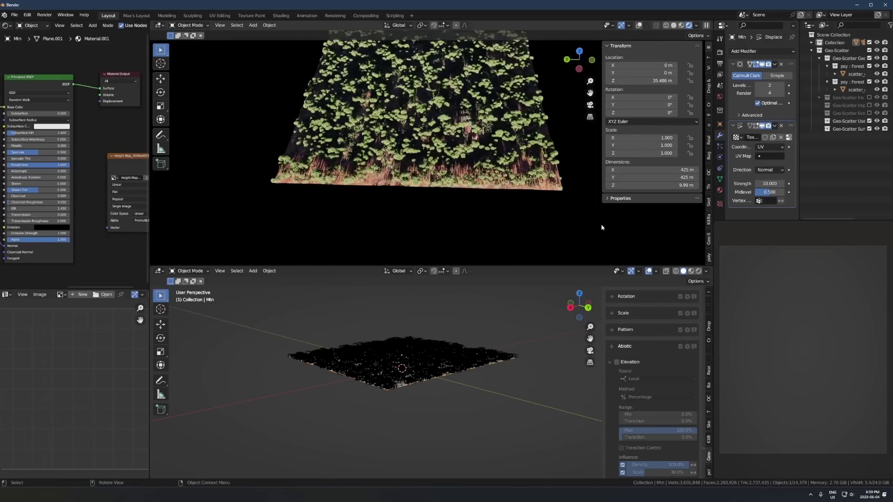
pyautogui.moveTo(455, 212); pyautogui.dragTo(508, 167, button='middle')
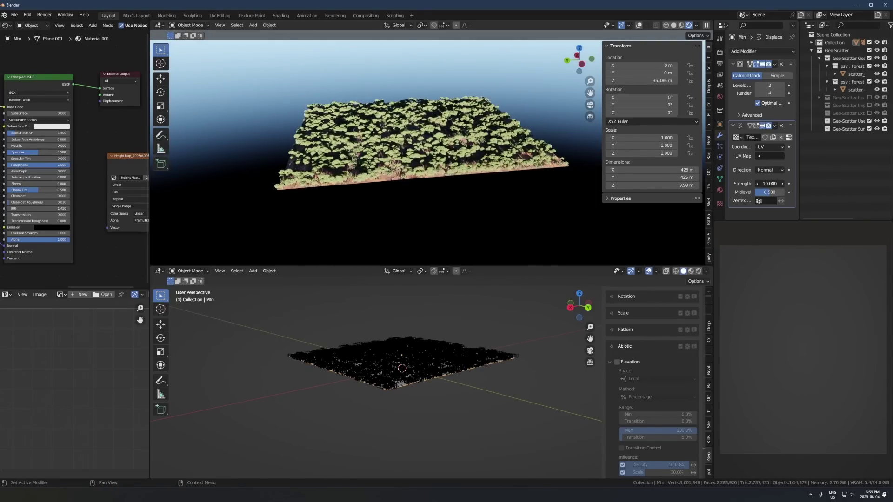
# Step: Set the mountain's Displace strength to 100 and check the tree-free slopes in both viewports
pyautogui.click(769, 183)
pyautogui.write('100')
pyautogui.press('Return')
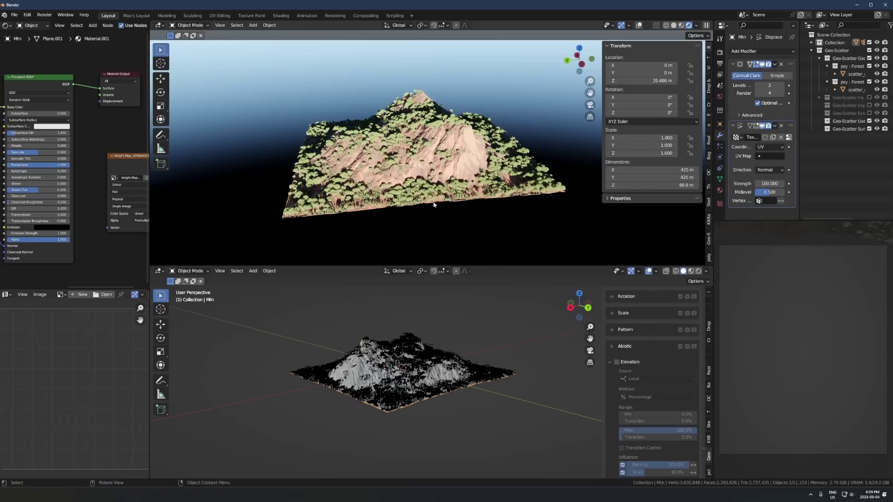
pyautogui.moveTo(434, 204); pyautogui.dragTo(445, 132, button='middle')
pyautogui.moveTo(386, 344); pyautogui.dragTo(358, 343, button='middle')
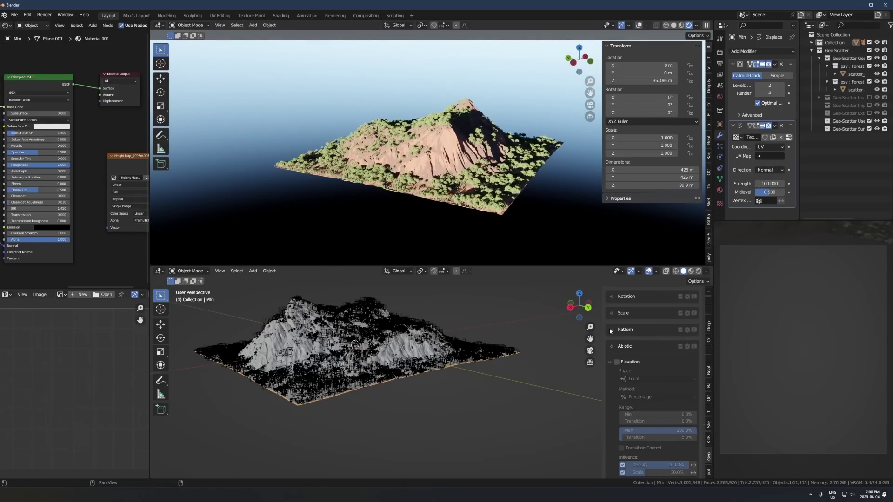
# Step: Collapse the Elevation settings and inspect the forested mountain from several angles and distances in the rendered viewport
pyautogui.click(610, 362)
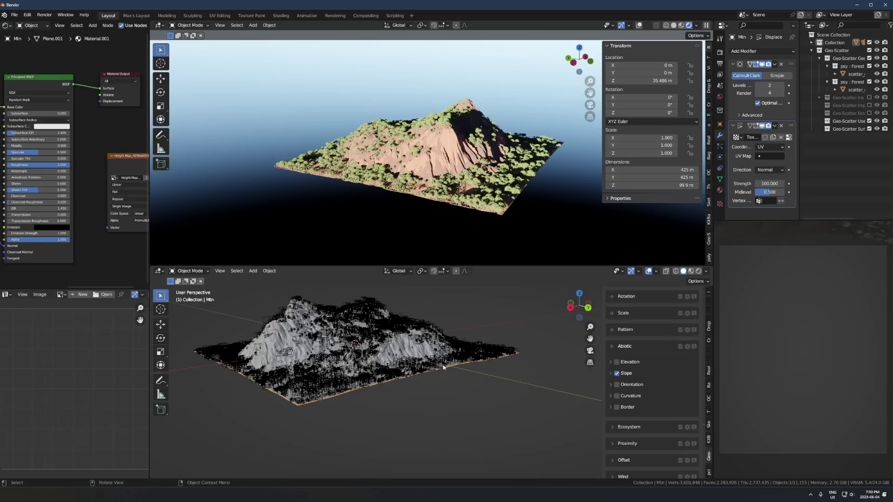
pyautogui.scroll(6, 410, 195)
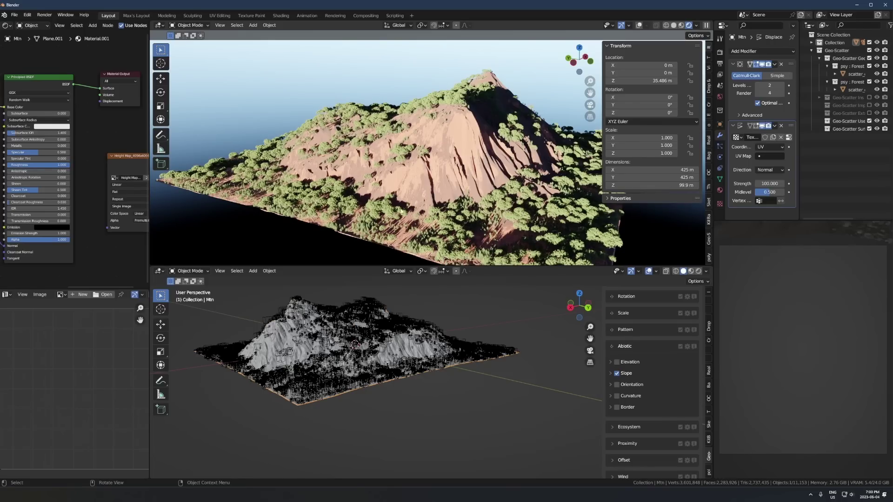
pyautogui.scroll(-2, 405, 204)
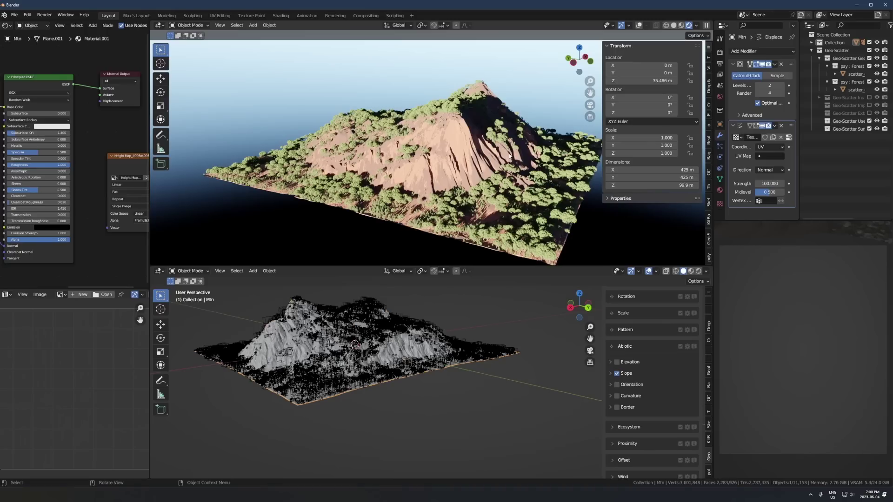
pyautogui.moveTo(518, 177); pyautogui.dragTo(445, 172, button='middle')
pyautogui.scroll(-5, 427, 166)
pyautogui.scroll(5, 427, 166)
pyautogui.scroll(3, 446, 172)
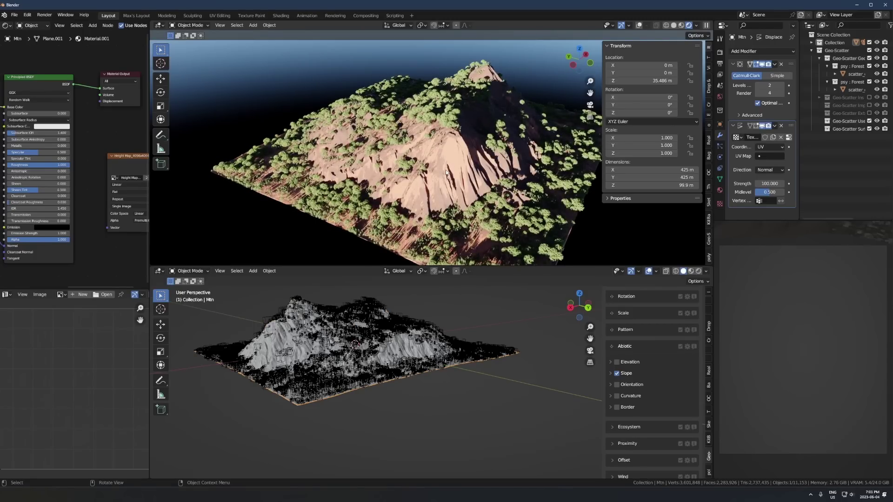
pyautogui.keyDown('shift'); pyautogui.moveTo(446, 172); pyautogui.dragTo(367, 150, button='middle'); pyautogui.keyUp('shift')
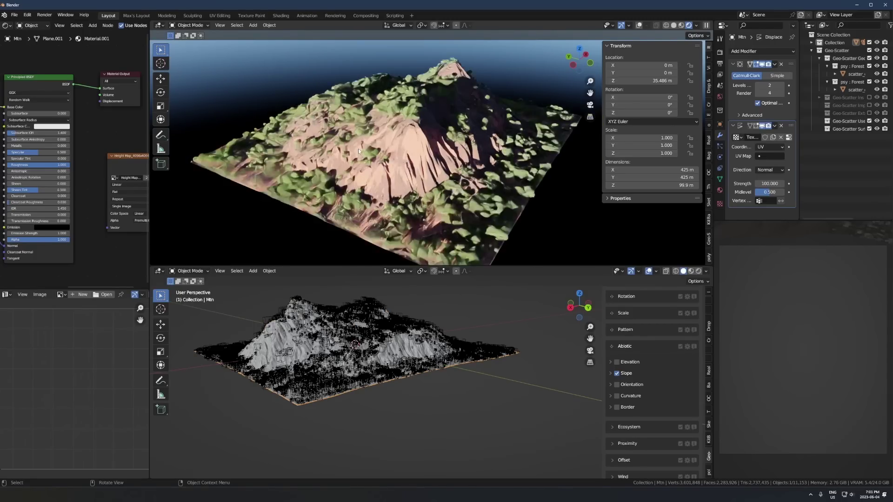
# Step: Switch the forested mountain's upper viewport to Solid shading
pyautogui.scroll(3, 367, 149)
pyautogui.press('z')
pyautogui.click(468, 161)
pyautogui.scroll(-3, 468, 158)
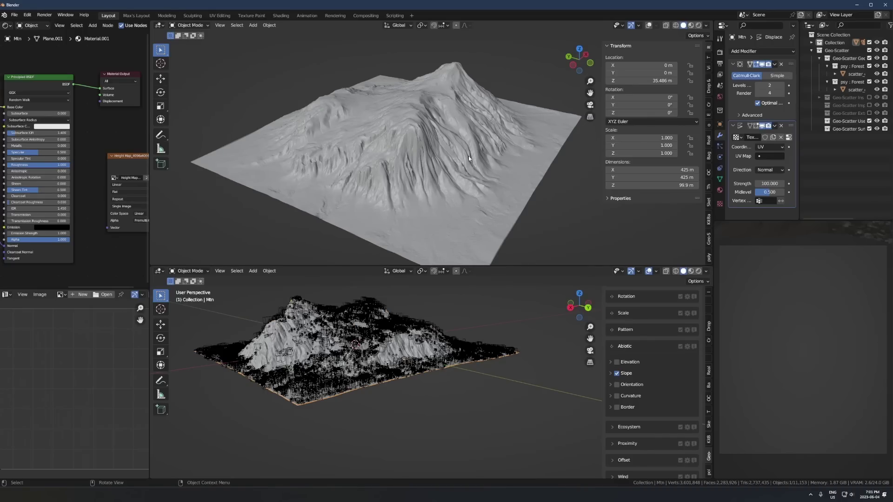
# Step: Switch to the finished castle render in the image viewer and examine the forested foreground against the whole composition
pyautogui.hotkey('alt', 'Tab')
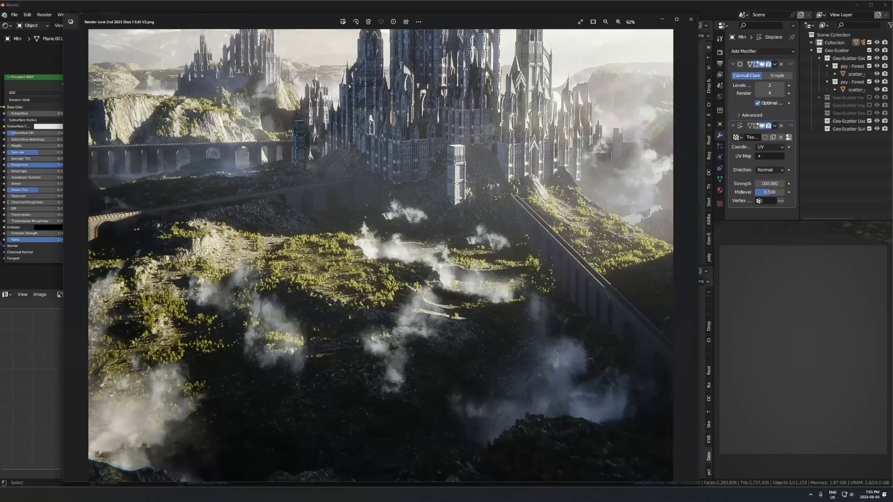
pyautogui.scroll(-2, 438, 305)
pyautogui.scroll(1, 440, 305)
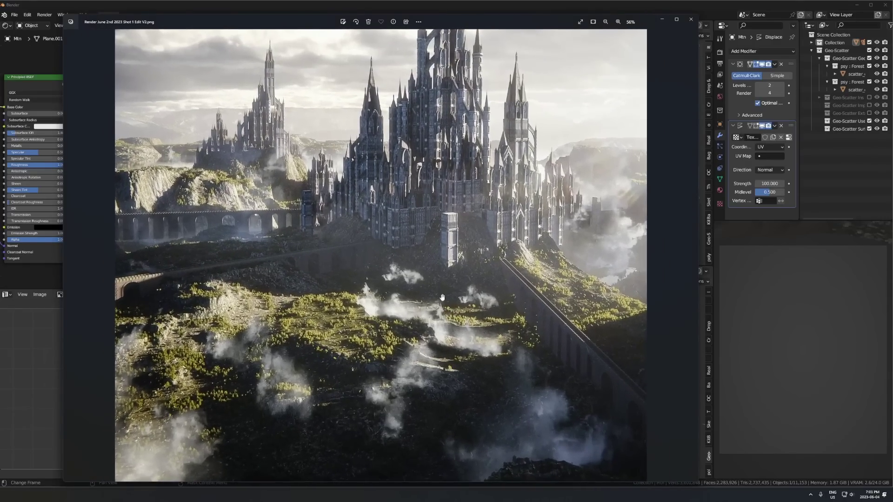
pyautogui.scroll(5, 399, 297)
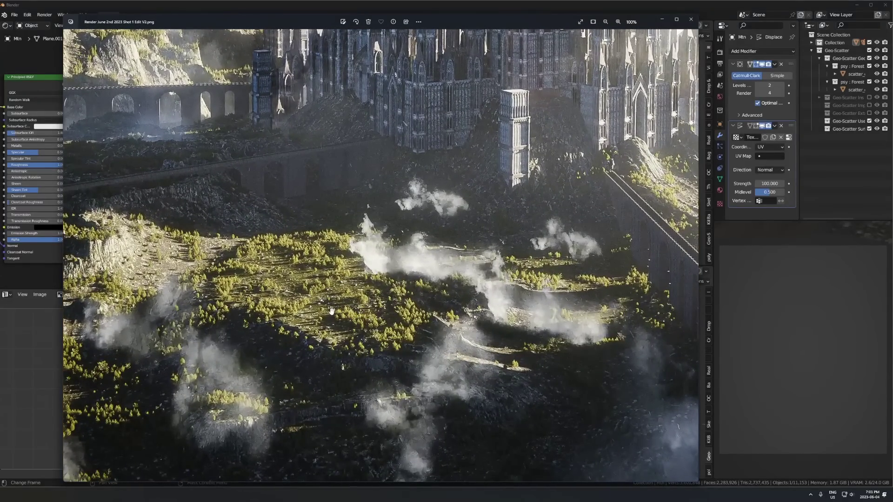
pyautogui.scroll(-1, 411, 311)
pyautogui.scroll(-3, 411, 310)
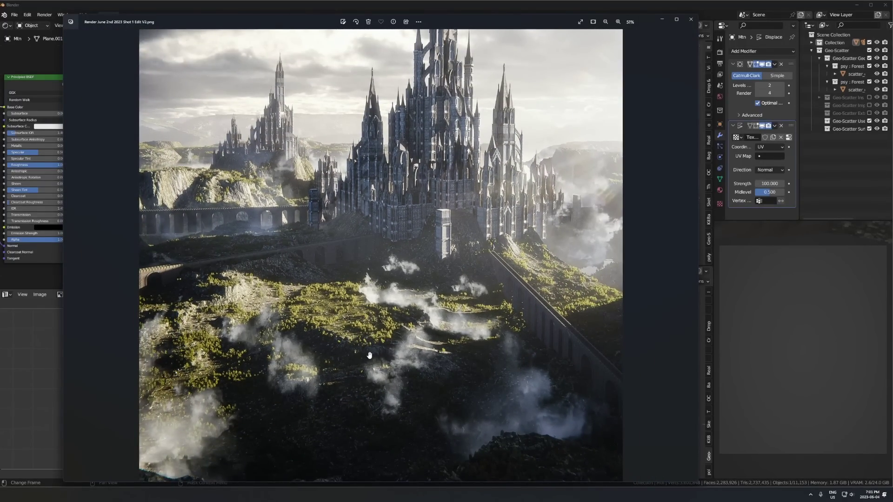
pyautogui.scroll(-2, 368, 355)
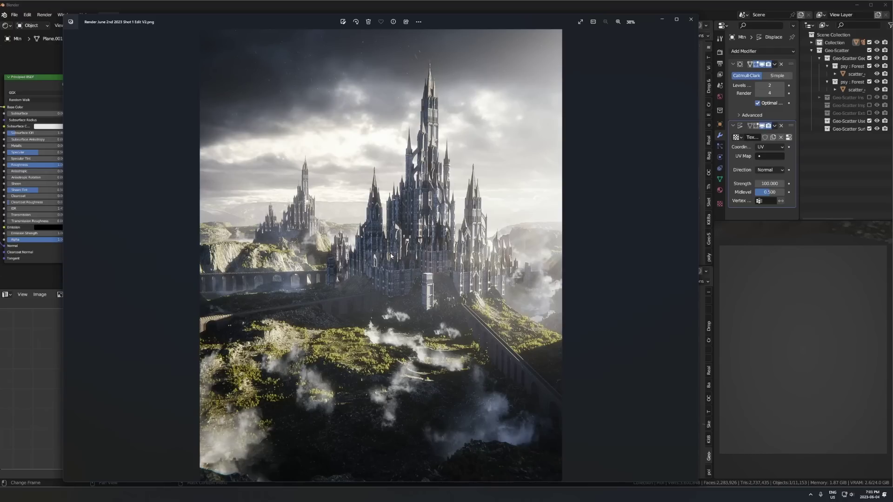
pyautogui.scroll(2, 393, 366)
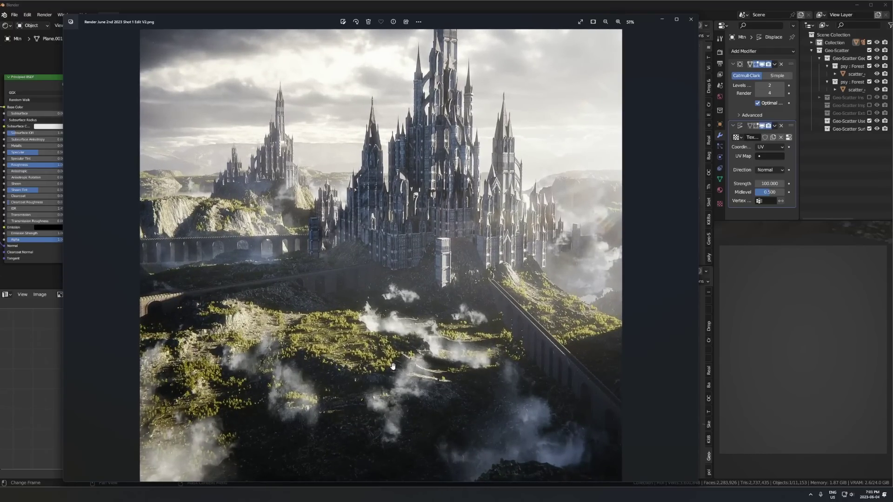
pyautogui.scroll(1, 393, 367)
pyautogui.scroll(-3, 361, 353)
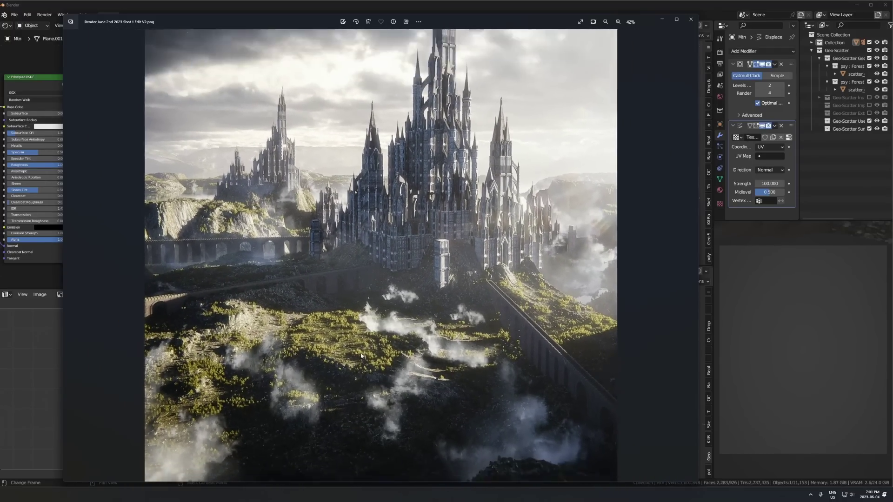
pyautogui.scroll(4, 316, 354)
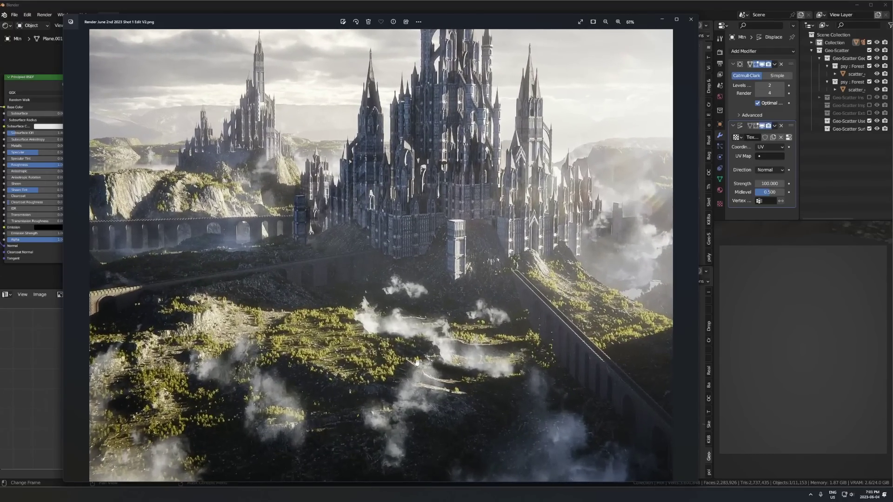
pyautogui.scroll(1, 440, 391)
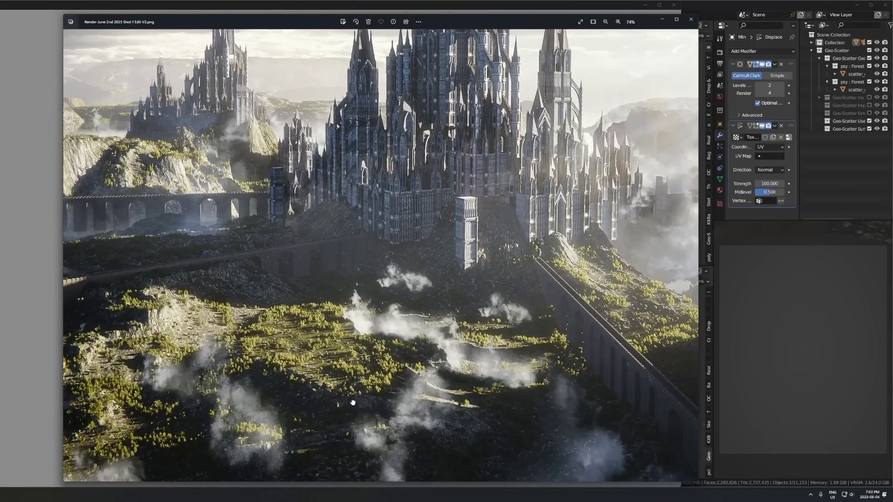
pyautogui.moveTo(353, 403); pyautogui.dragTo(354, 372)
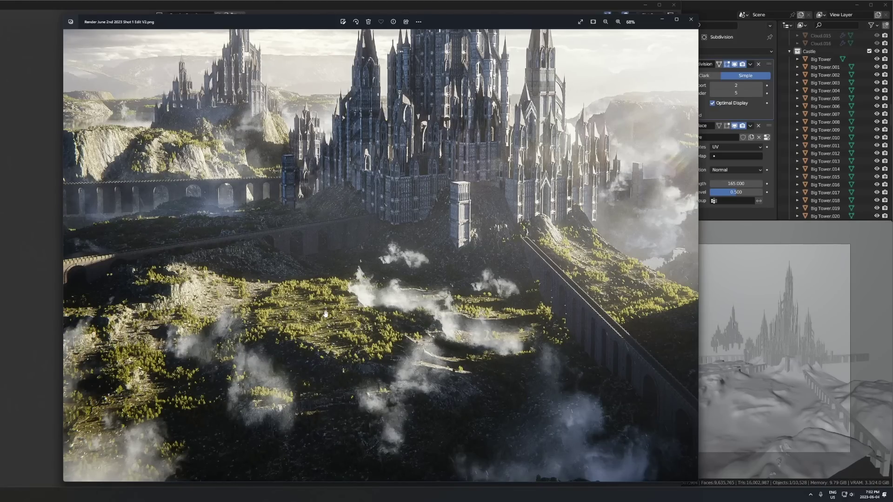
# Step: Examine the render's distant cliffs, bridges and tree-covered foreground slopes close up for how the trees follow the terrain
pyautogui.scroll(5, 200, 193)
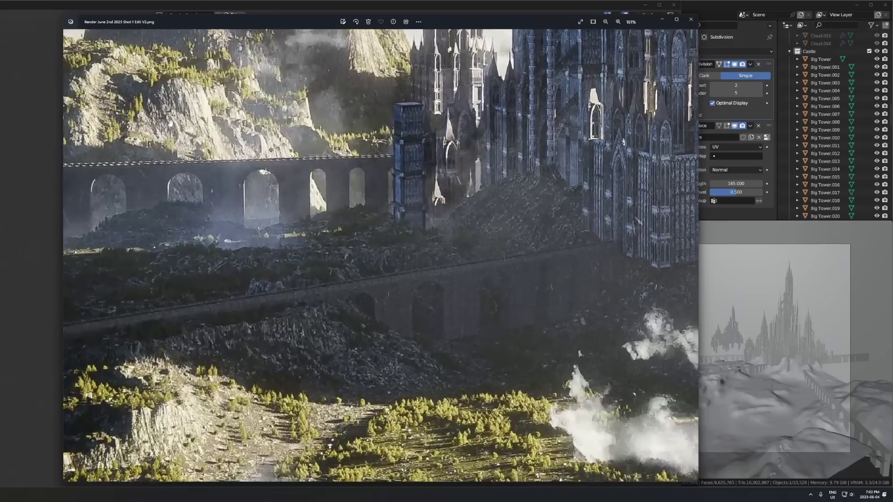
pyautogui.moveTo(169, 123); pyautogui.dragTo(253, 223)
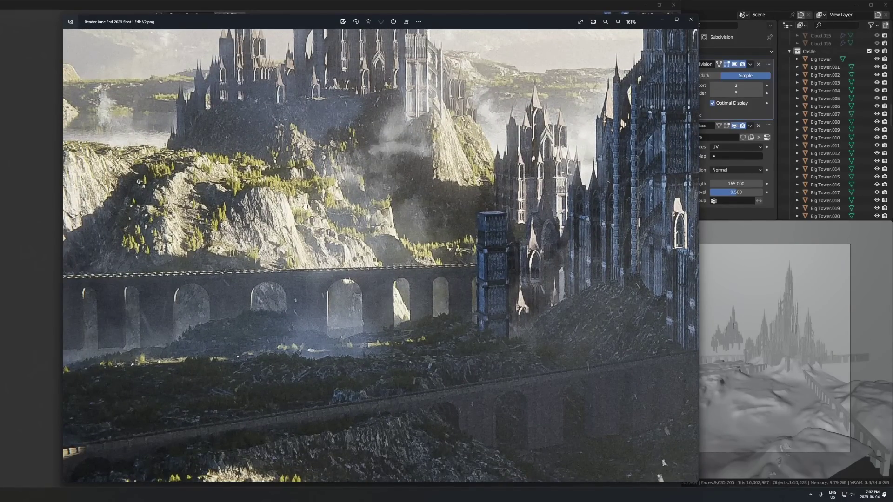
pyautogui.scroll(-3, 260, 286)
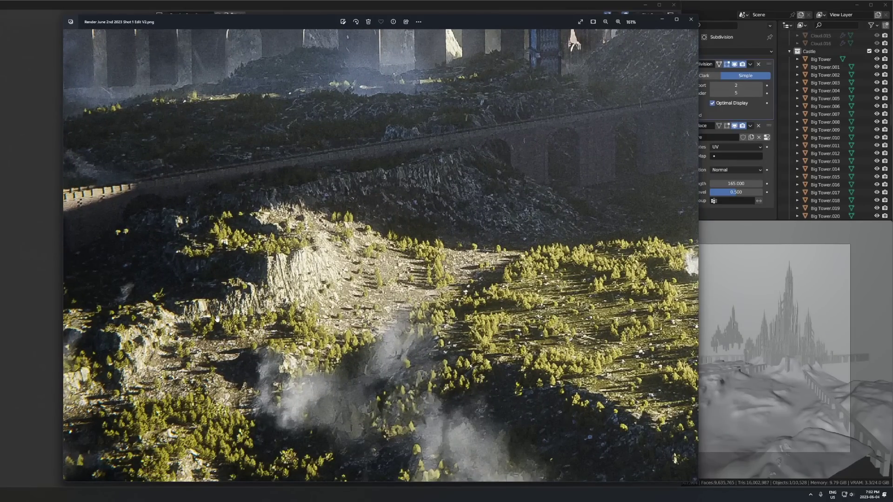
pyautogui.keyDown('ctrl'); pyautogui.scroll(-2, 205, 157); pyautogui.keyUp('ctrl')
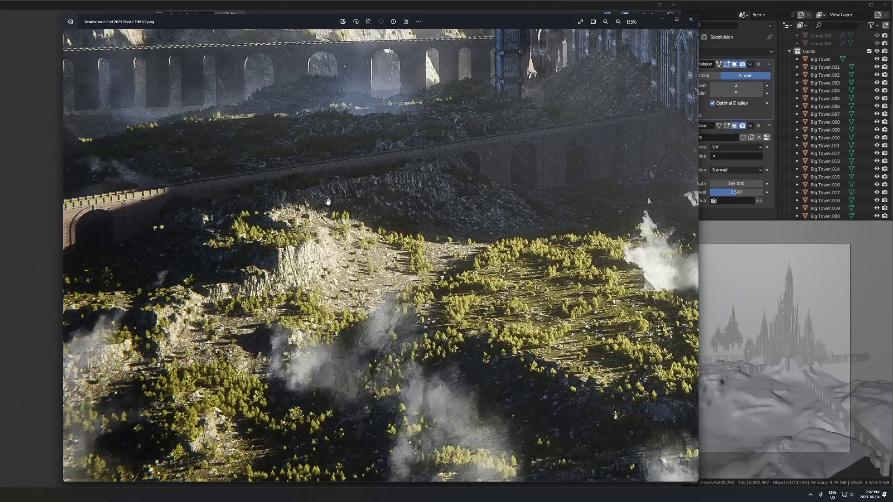
pyautogui.scroll(-2, 413, 219)
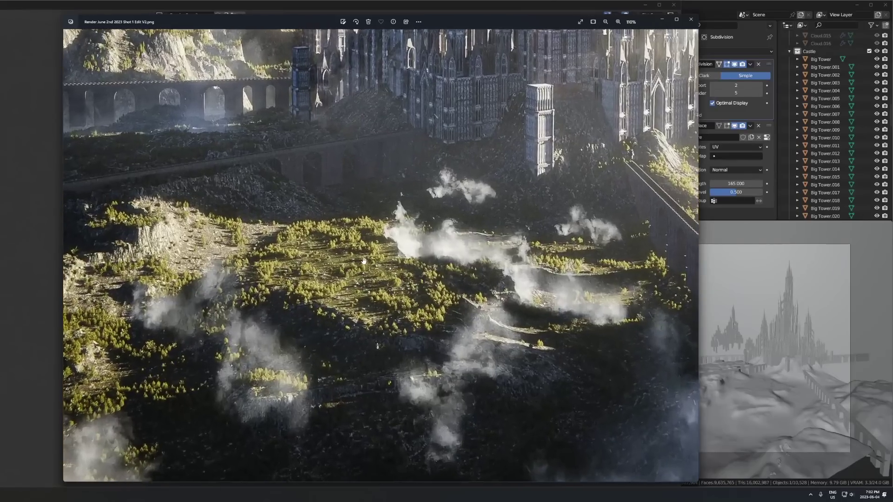
pyautogui.scroll(1, 186, 286)
pyautogui.scroll(1, 261, 279)
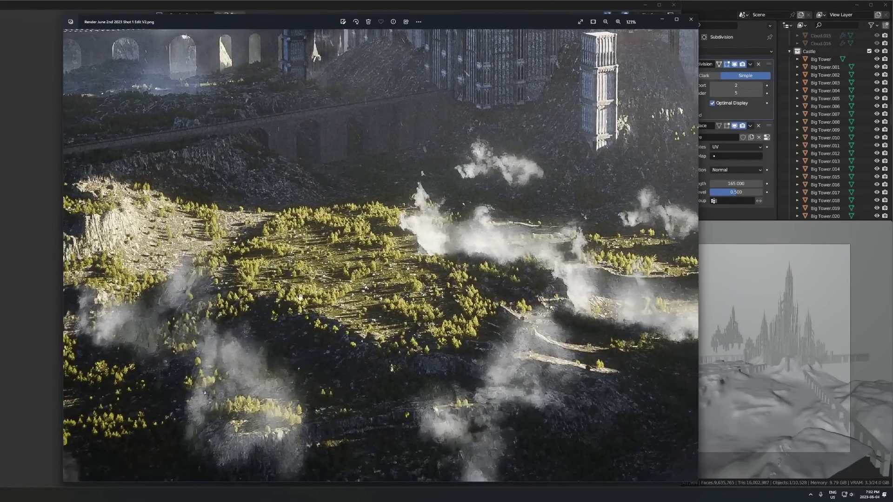
pyautogui.scroll(-1, 300, 297)
pyautogui.scroll(-2, 385, 326)
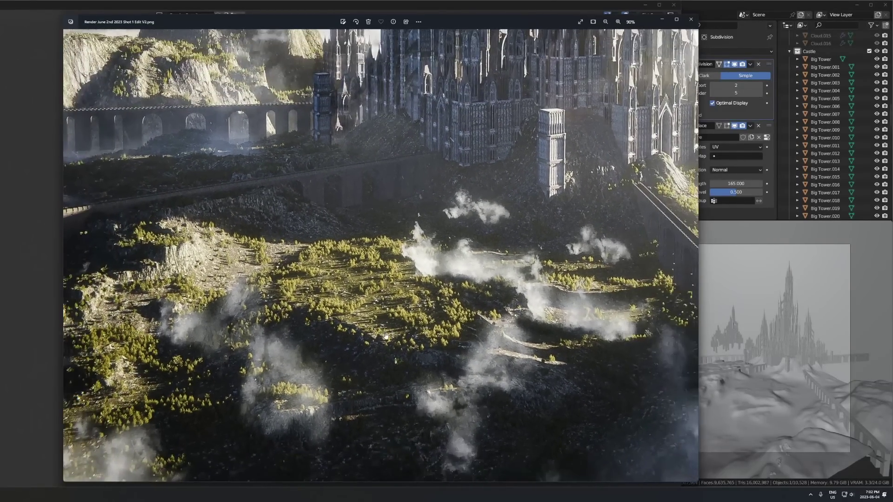
pyautogui.scroll(-3, 385, 334)
pyautogui.scroll(2, 385, 334)
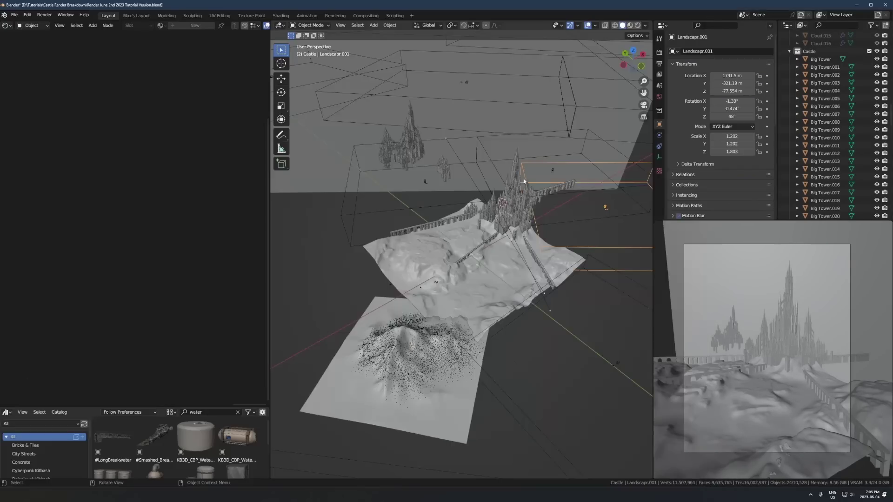
# Step: In the castle scene file, select the sky backdrop plane and show the scene in Rendered shading through the camera
pyautogui.scroll(5, 493, 132)
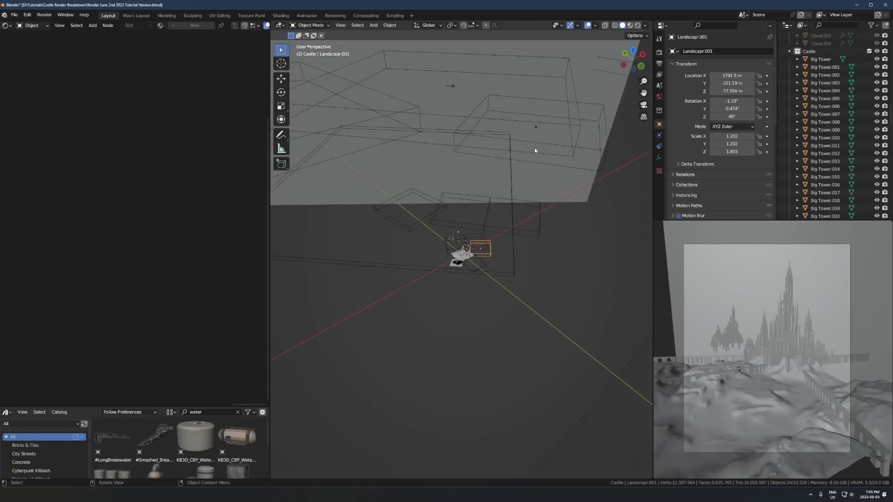
pyautogui.click(479, 251)
pyautogui.press('z')
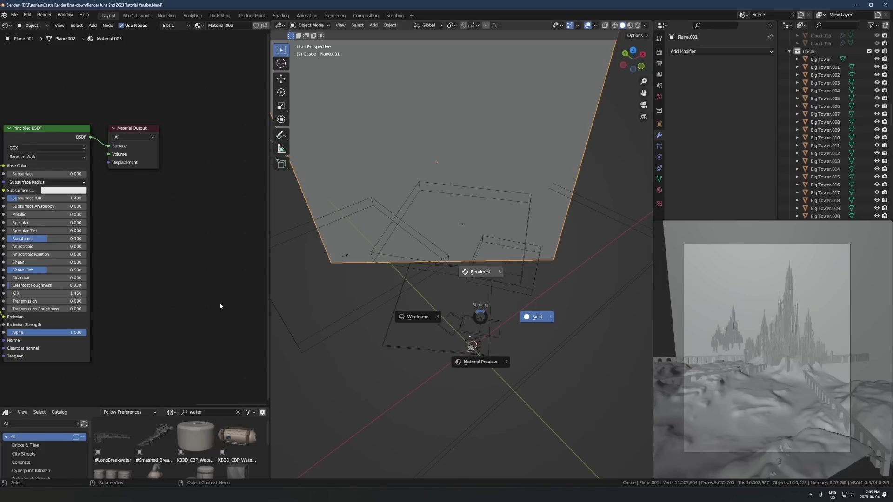
pyautogui.click(482, 272)
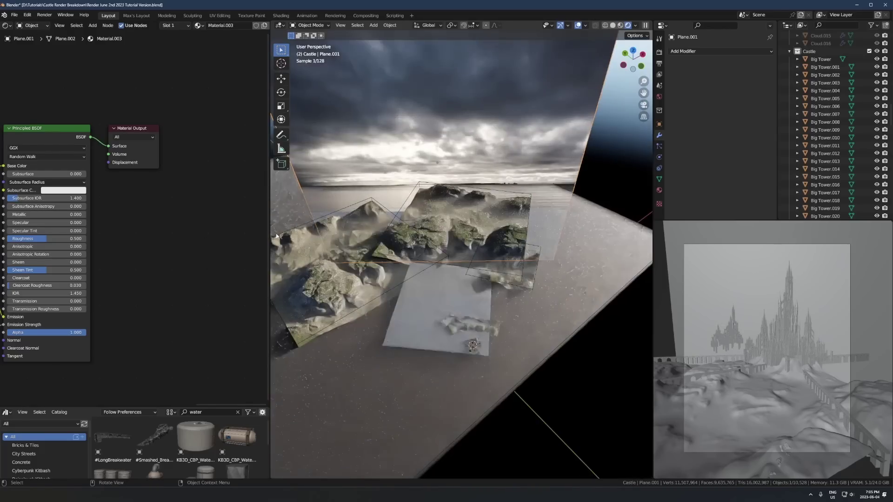
pyautogui.scroll(-1, 162, 278)
pyautogui.moveTo(481, 299); pyautogui.dragTo(506, 261, button='middle')
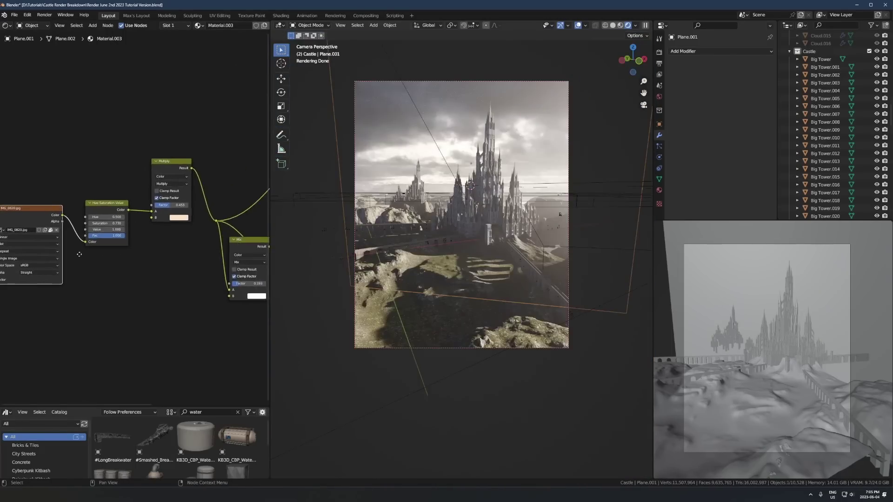
# Step: Widen the node editor and bring the sky backdrop's image and color nodes into view
pyautogui.moveTo(121, 218); pyautogui.dragTo(138, 228, button='middle')
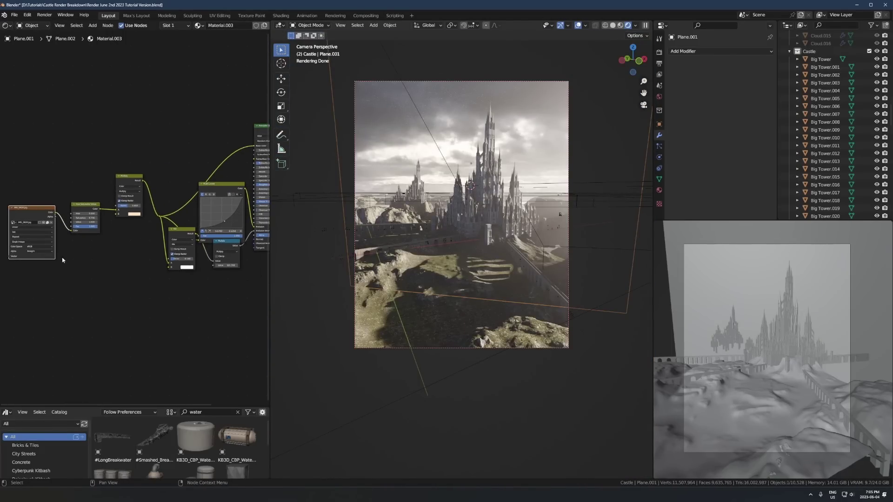
pyautogui.moveTo(271, 287); pyautogui.dragTo(352, 287)
pyautogui.moveTo(241, 279); pyautogui.dragTo(222, 174, button='middle')
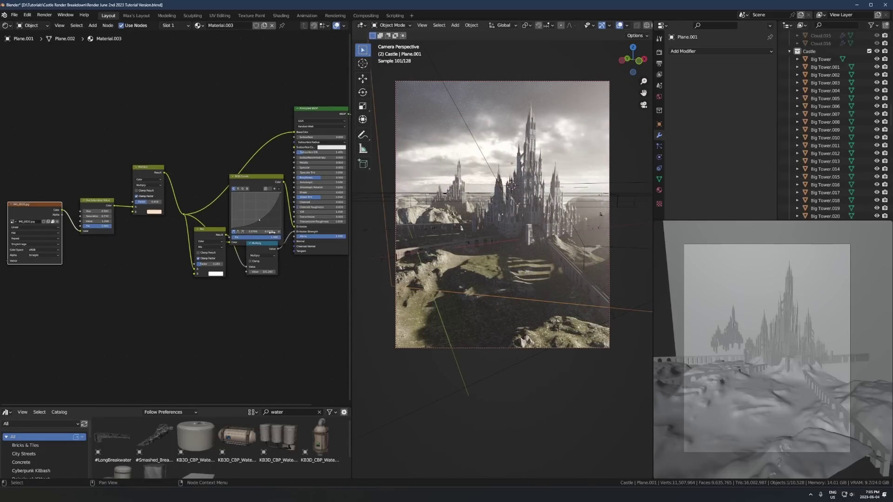
pyautogui.scroll(1, 269, 230)
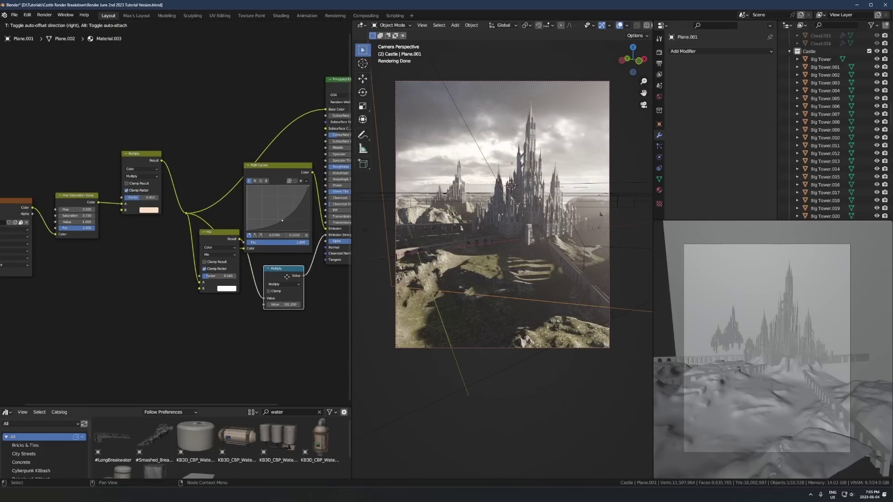
# Step: Rearrange the math Multiply and Mix nodes below the RGB Curves node in the sky backdrop's material
pyautogui.press('g')
pyautogui.click(225, 234)
pyautogui.moveTo(225, 235); pyautogui.dragTo(203, 261)
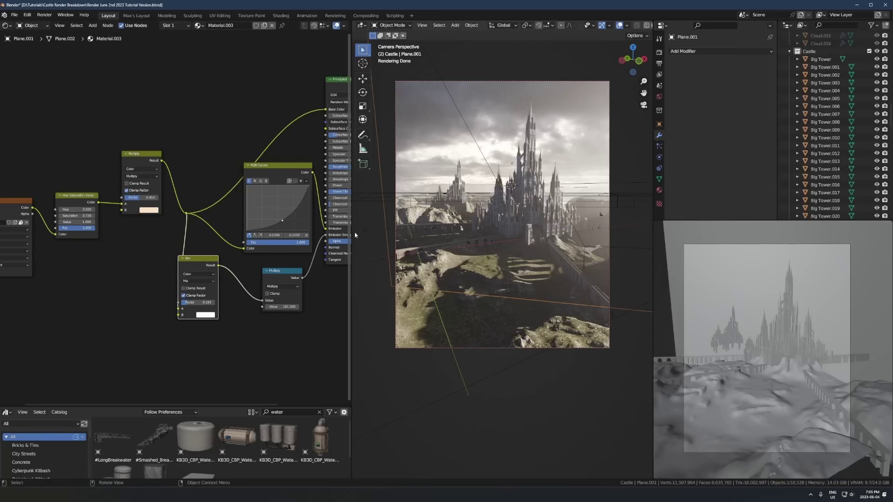
pyautogui.moveTo(286, 245); pyautogui.dragTo(192, 272, button='middle')
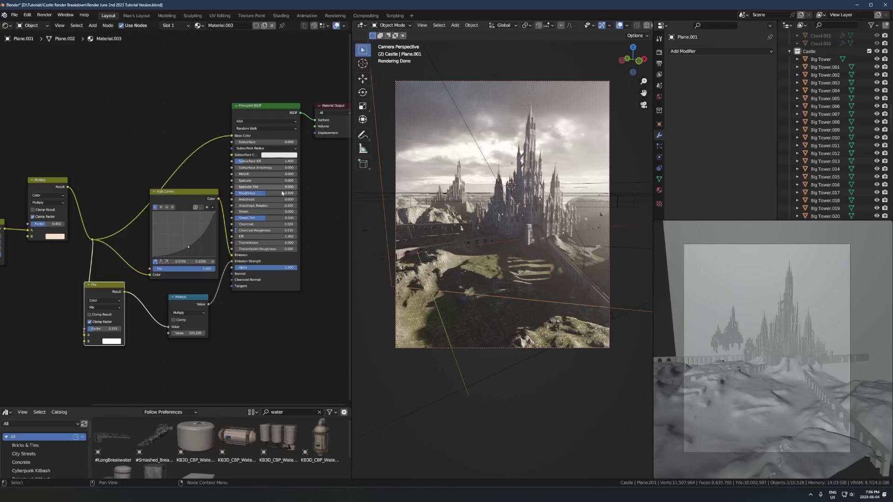
pyautogui.scroll(-2, 173, 217)
# Step: Leave the camera view and examine the sky backdrop plane from far outside the scene
pyautogui.press('KP_0')
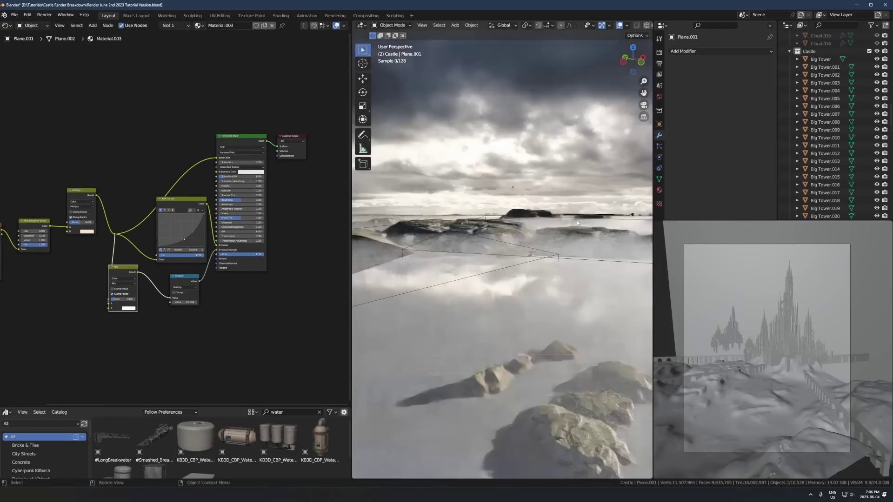
pyautogui.scroll(-10, 534, 288)
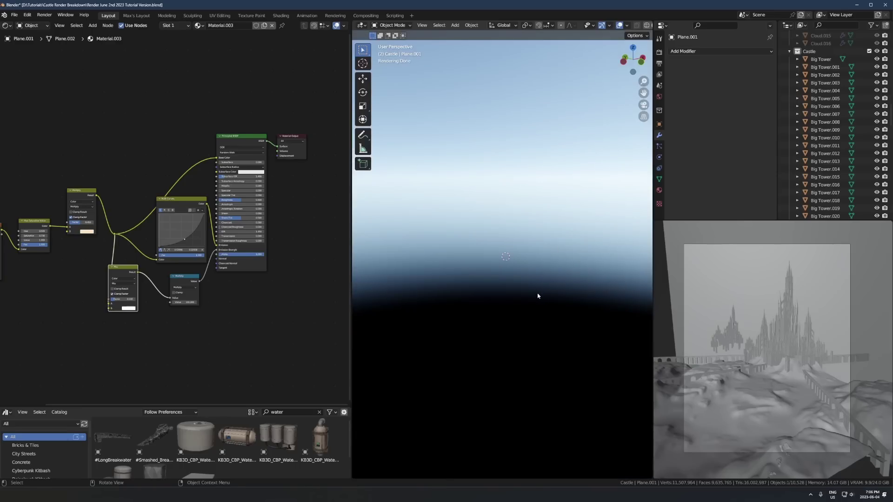
pyautogui.scroll(4, 524, 301)
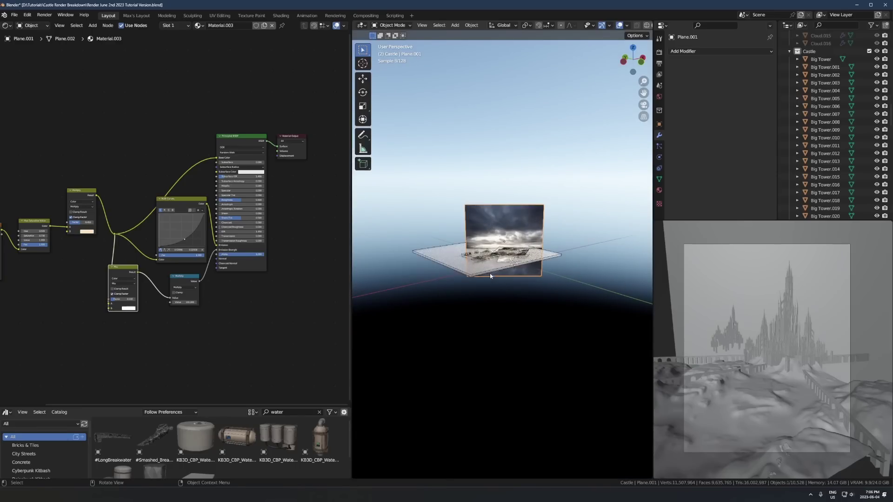
# Step: Select the volume cube around the scene, return to the camera view and enlarge its Volume Scatter node
pyautogui.click(535, 276)
pyautogui.press('KP_0')
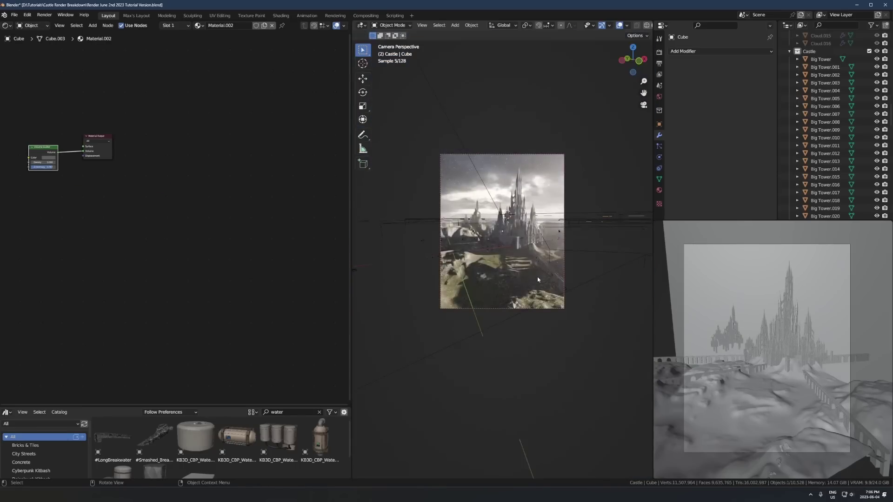
pyautogui.press('Home')
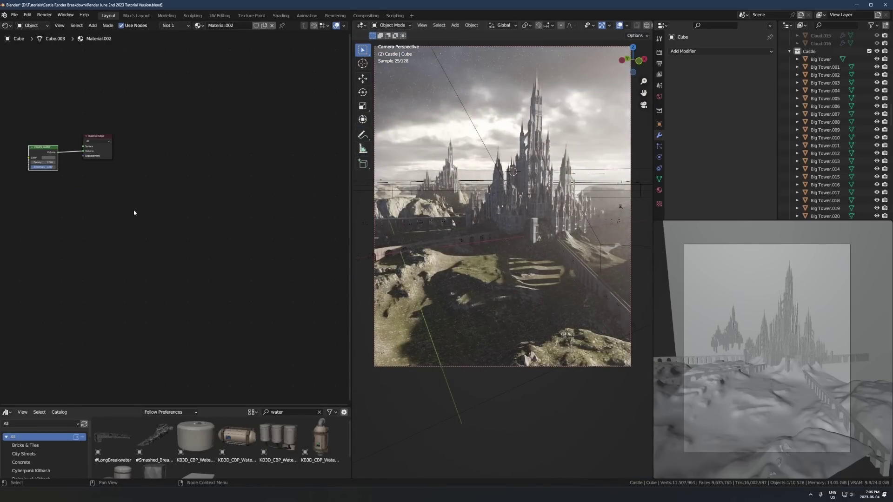
pyautogui.press('Home')
pyautogui.moveTo(205, 277); pyautogui.dragTo(214, 289, button='middle')
pyautogui.scroll(4, 116, 259)
pyautogui.moveTo(131, 271); pyautogui.dragTo(233, 305, button='middle')
pyautogui.scroll(6, 234, 303)
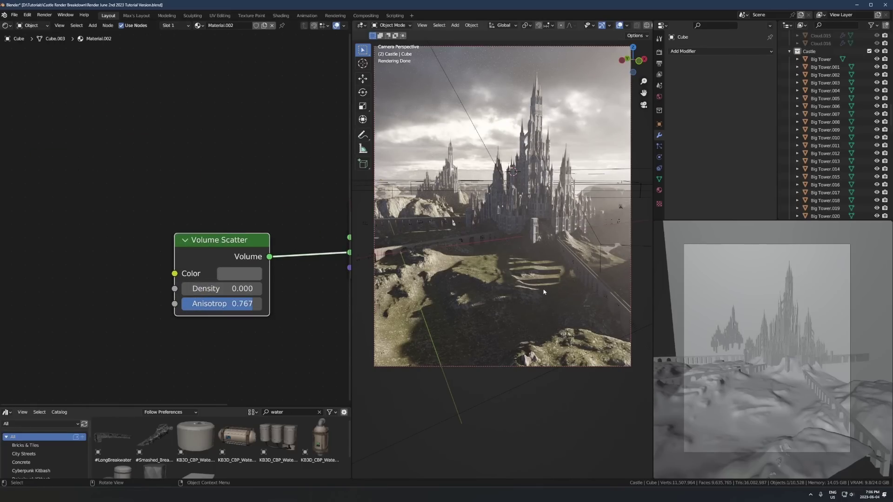
pyautogui.keyDown('shift'); pyautogui.moveTo(513, 289); pyautogui.dragTo(491, 317, button='middle'); pyautogui.keyUp('shift')
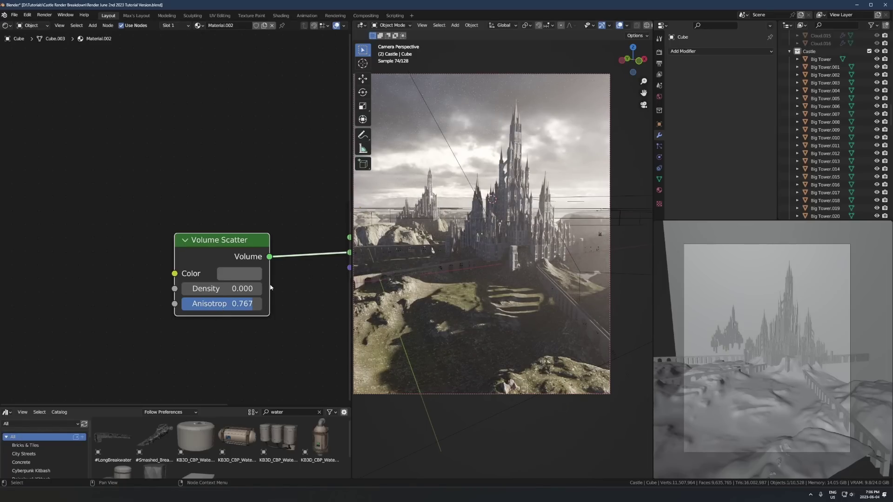
# Step: Widen the Volume Scatter node and open its color settings to check the gray value
pyautogui.moveTo(270, 287); pyautogui.dragTo(227, 303)
pyautogui.hotkey('ctrl', 'z')
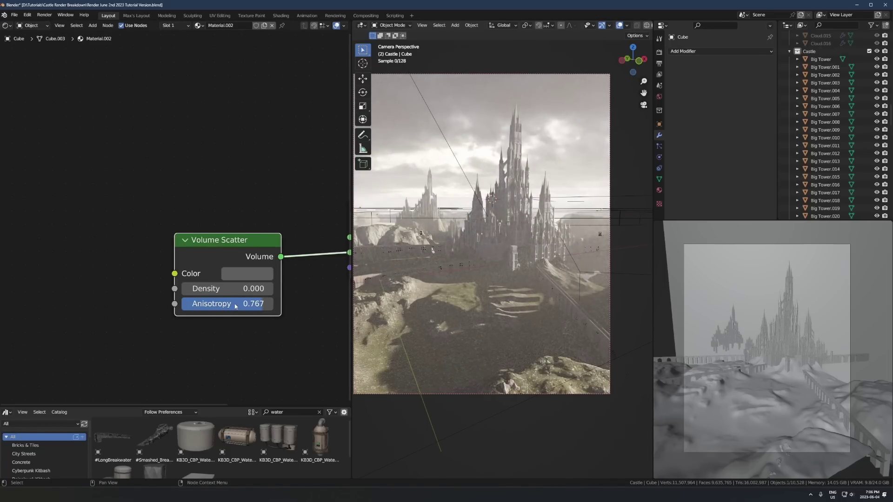
pyautogui.click(251, 274)
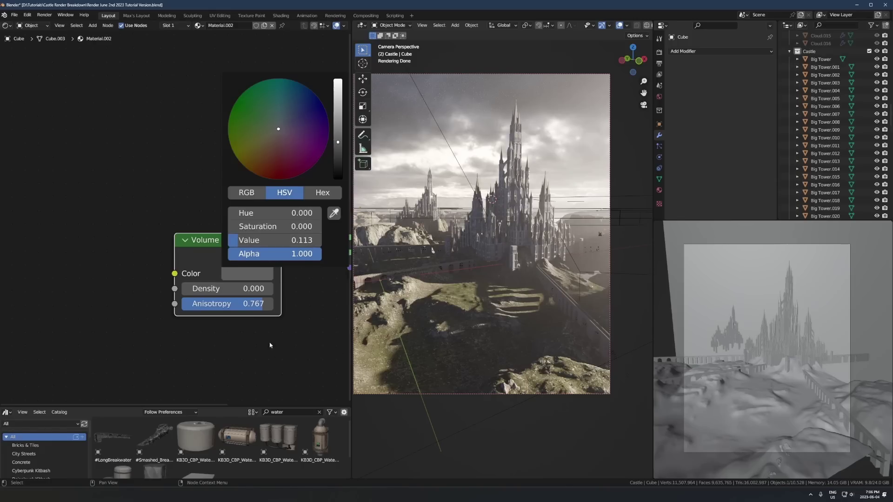
pyautogui.click(247, 273)
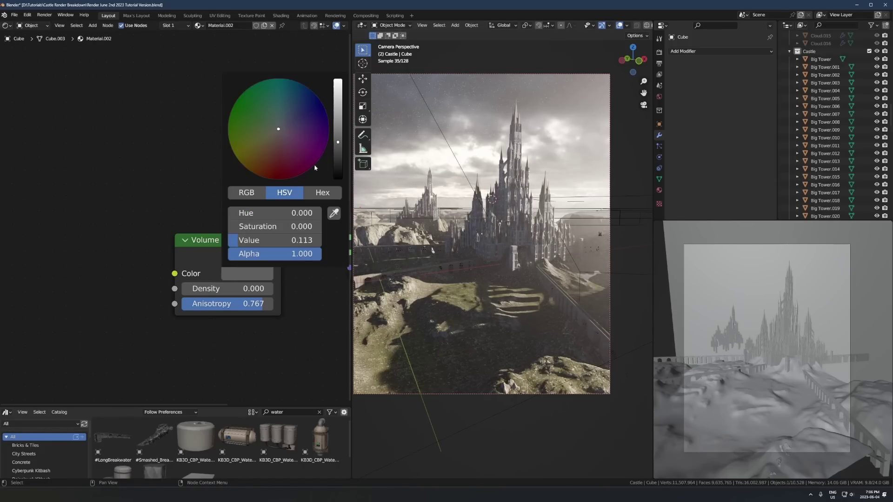
pyautogui.moveTo(261, 240)
pyautogui.mouseDown()
pyautogui.moveTo(342, 240)
pyautogui.moveTo(267, 240)
pyautogui.mouseUp()
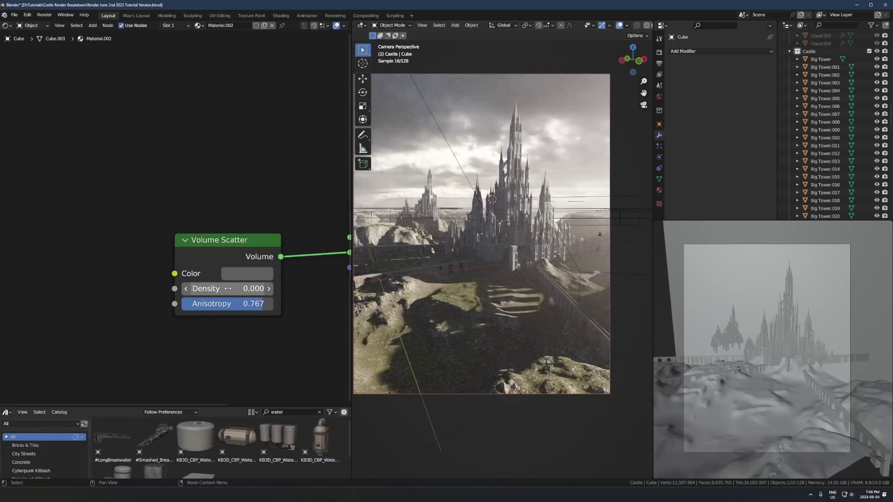
# Step: Enter 0.0001 as the density of the Volume Scatter node
pyautogui.click(227, 288)
pyautogui.write('0.0001')
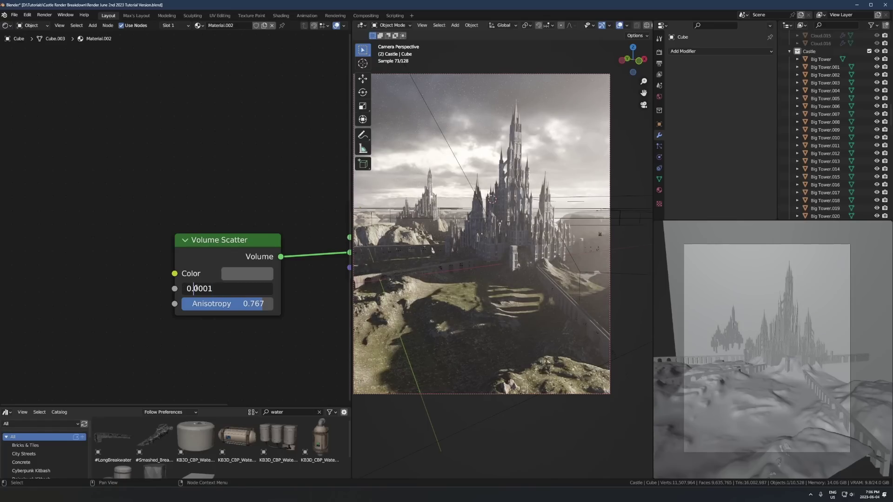
pyautogui.click(202, 288)
pyautogui.press('Return')
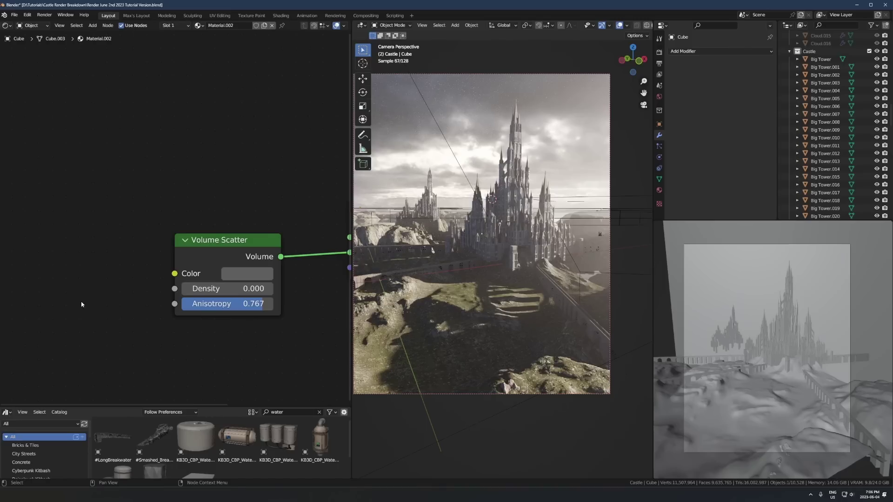
# Step: Examine the volume cube's extent around the scene in Edit Mode from outside the camera, and return to the camera view
pyautogui.scroll(-2, 495, 257)
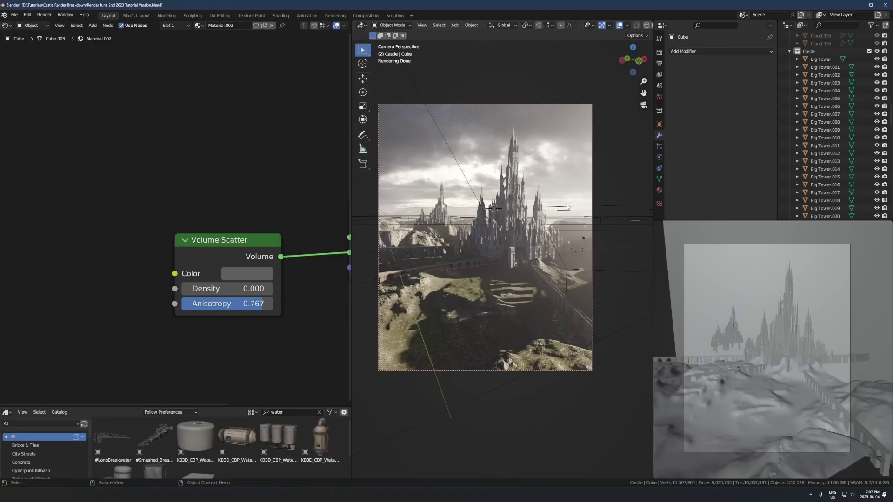
pyautogui.press('Tab')
pyautogui.moveTo(535, 216); pyautogui.dragTo(526, 253, button='middle')
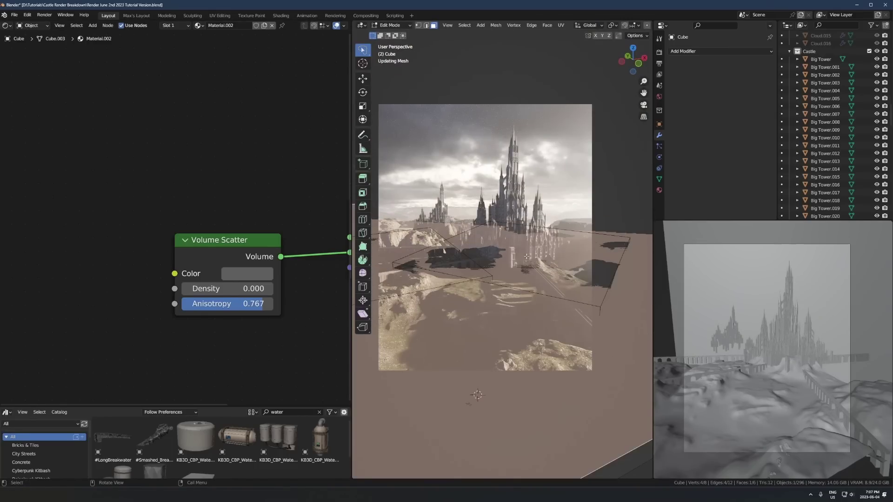
pyautogui.scroll(-4, 525, 263)
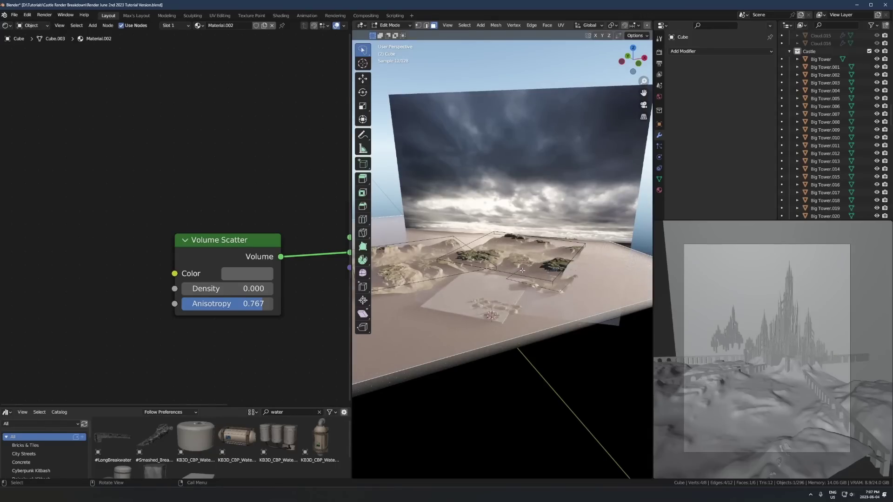
pyautogui.press('Tab')
pyautogui.moveTo(519, 288); pyautogui.dragTo(517, 255, button='middle')
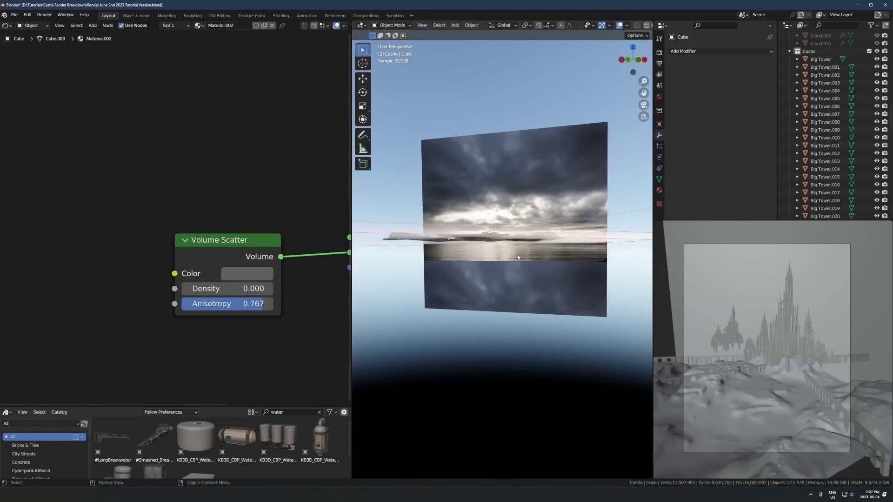
pyautogui.scroll(5, 517, 255)
pyautogui.press('KP_0')
# Step: Try moving the volume cube's selected face about 1578 m along the global Z axis in Edit Mode
pyautogui.press('Tab')
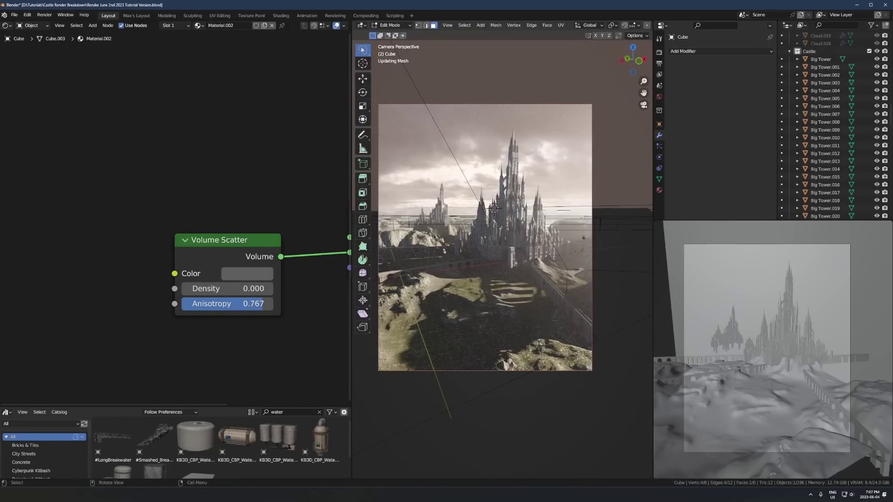
pyautogui.press('g')
pyautogui.press('z')
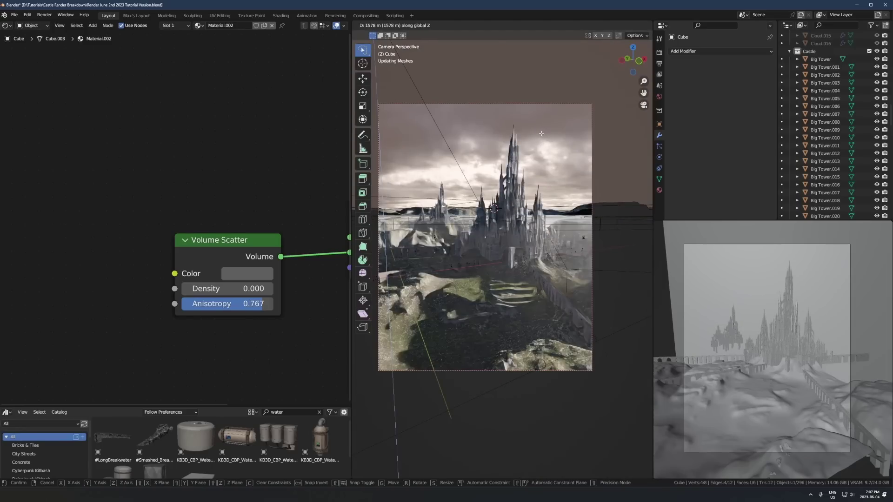
pyautogui.click(541, 134)
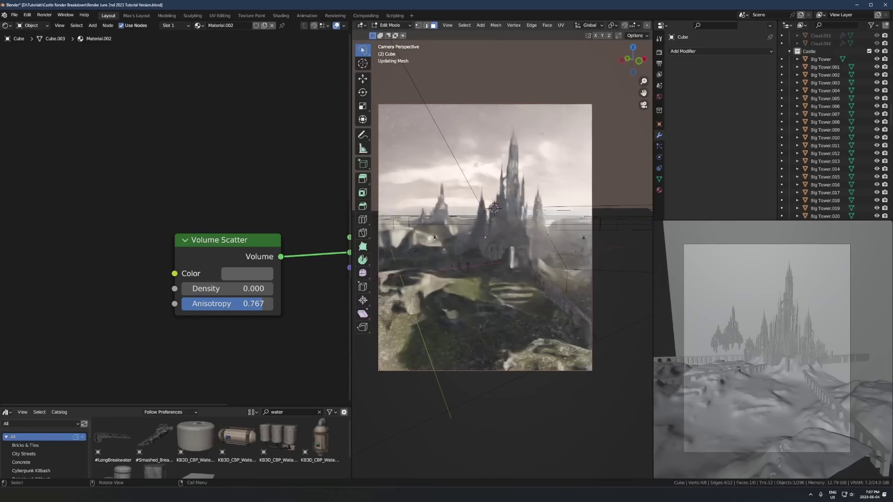
pyautogui.press('Tab')
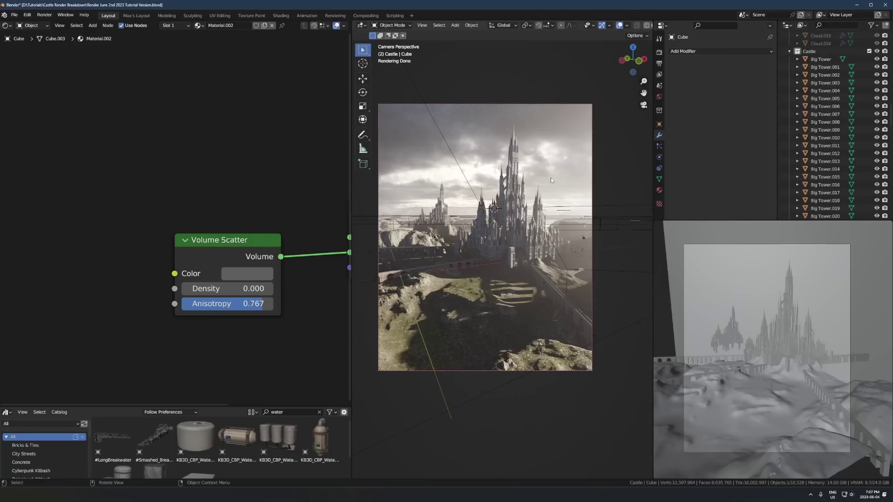
# Step: Switch the node editor from the object material to the World shader and deselect its Sky Texture node
pyautogui.scroll(-3, 279, 233)
pyautogui.click(32, 25)
pyautogui.click(29, 37)
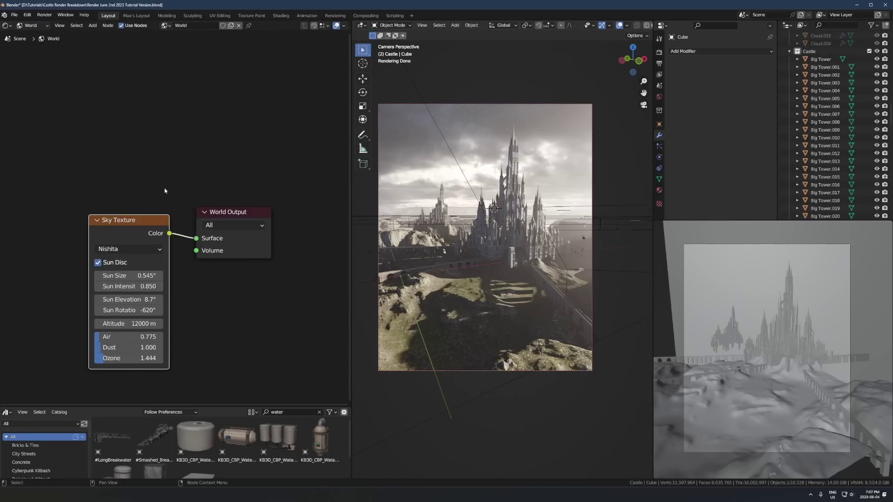
pyautogui.click(250, 353)
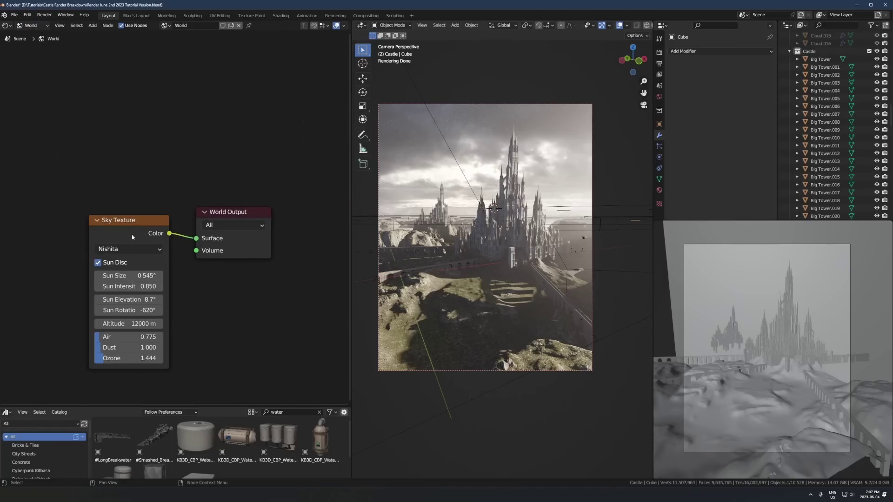
# Step: Disconnect the Sky Texture from the World Output to compare the lighting, and reconnect its Color to Surface
pyautogui.keyDown('alt'); pyautogui.moveTo(132, 237); pyautogui.dragTo(112, 239); pyautogui.keyUp('alt')
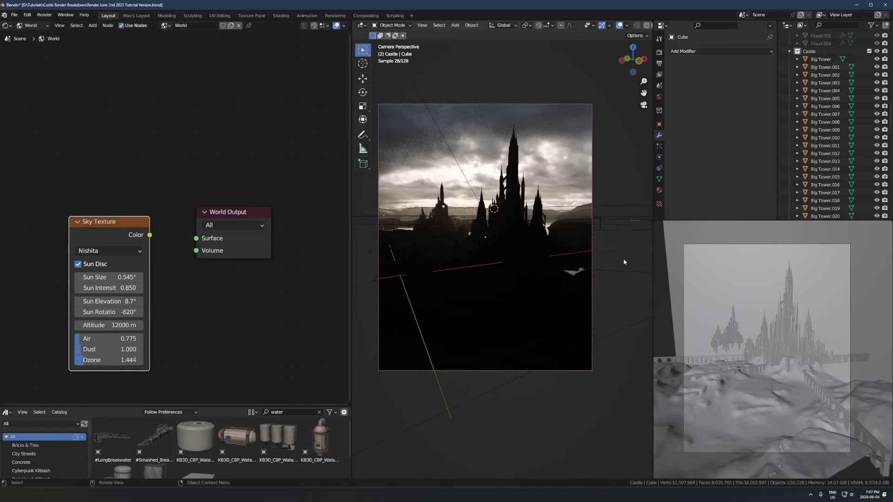
pyautogui.moveTo(517, 246)
pyautogui.mouseDown(button='middle')
pyautogui.moveTo(484, 259)
pyautogui.moveTo(502, 249)
pyautogui.mouseUp(button='middle')
pyautogui.press('KP_0')
pyautogui.moveTo(149, 235); pyautogui.dragTo(197, 238)
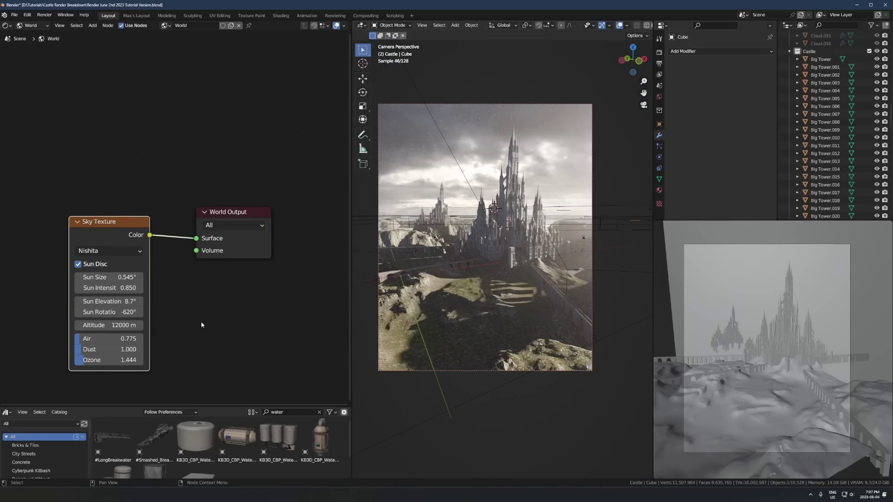
# Step: Try a Sun Rotation of -522° on the Sky Texture, restore it to -620° and examine the castle lighting
pyautogui.scroll(4, 243, 295)
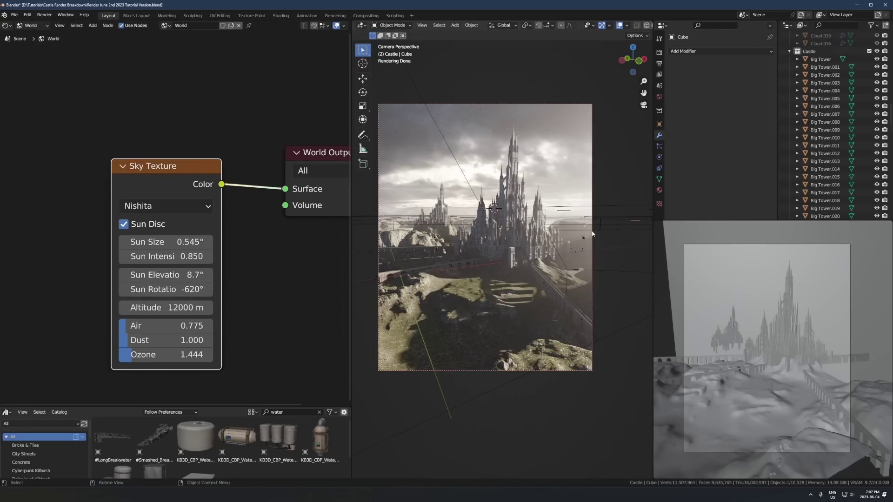
pyautogui.scroll(5, 559, 249)
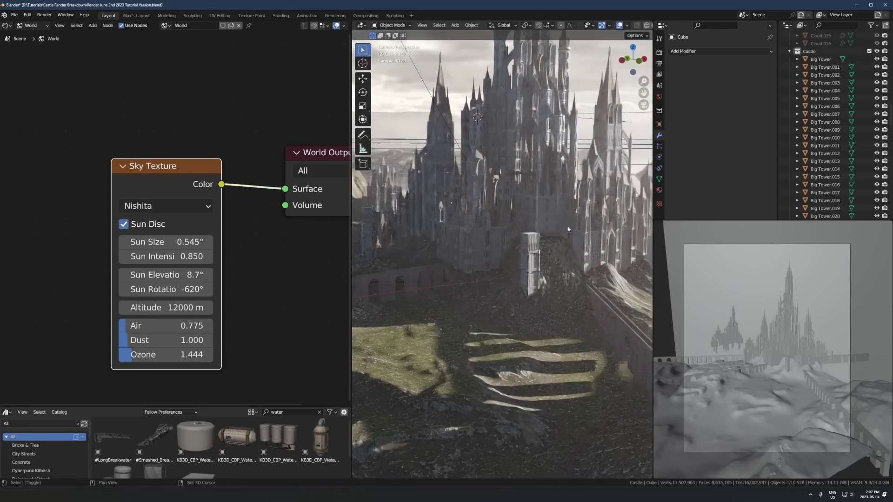
pyautogui.scroll(-4, 548, 282)
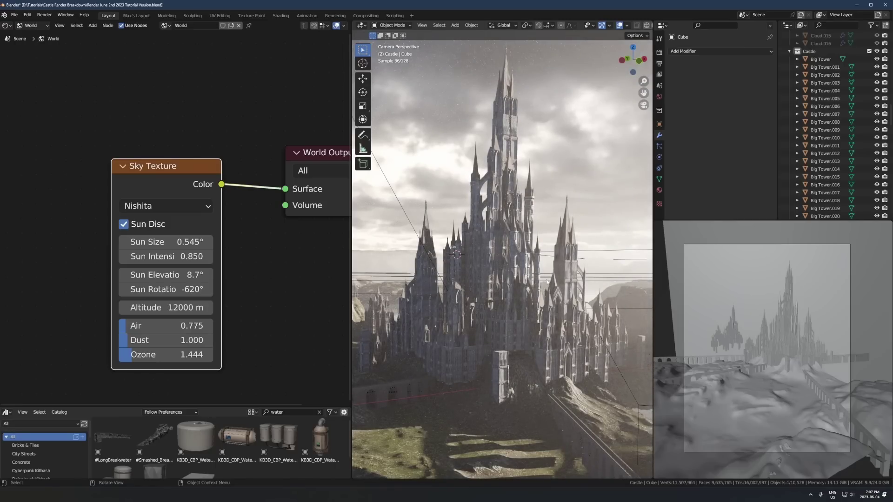
pyautogui.scroll(-2, 167, 274)
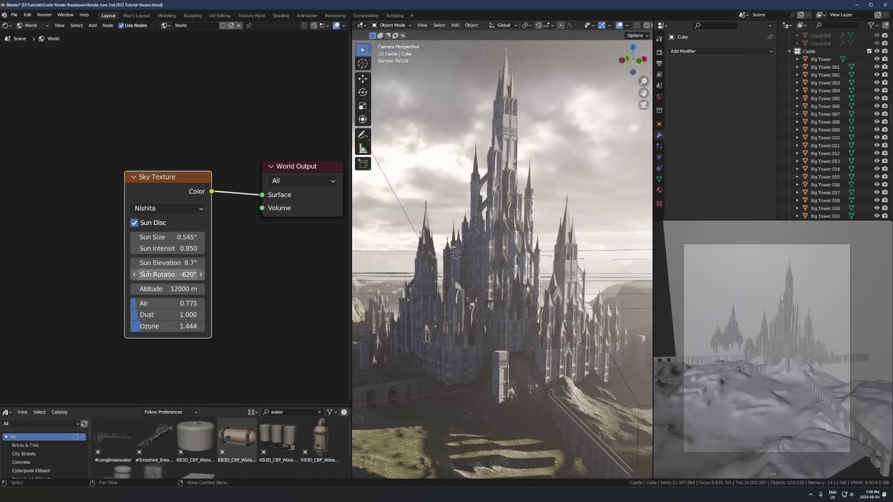
pyautogui.moveTo(167, 274); pyautogui.dragTo(213, 274)
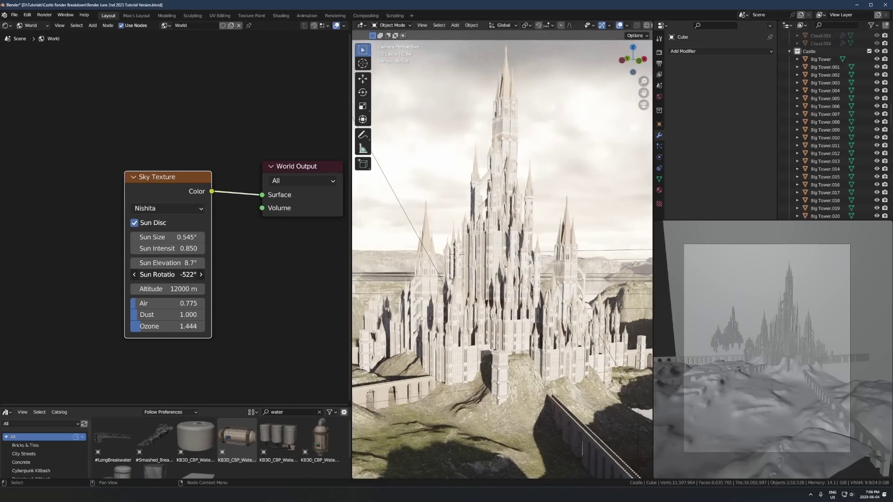
pyautogui.moveTo(214, 275); pyautogui.dragTo(120, 275)
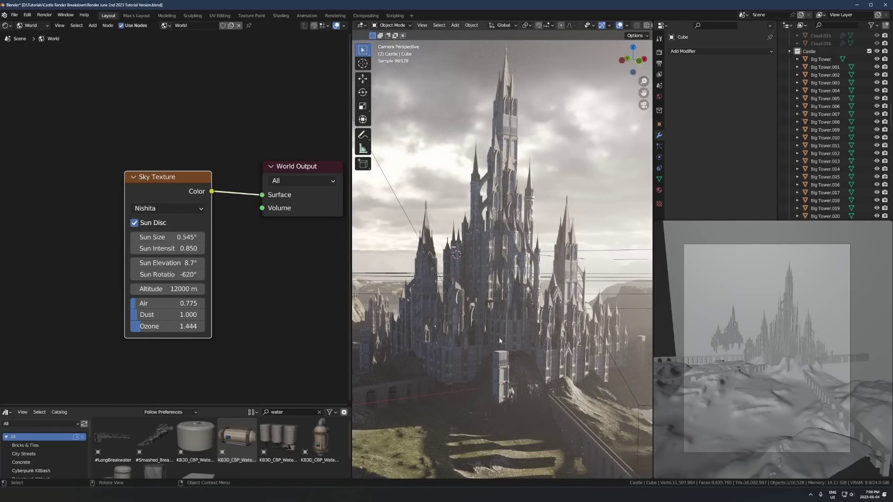
pyautogui.scroll(-2, 492, 358)
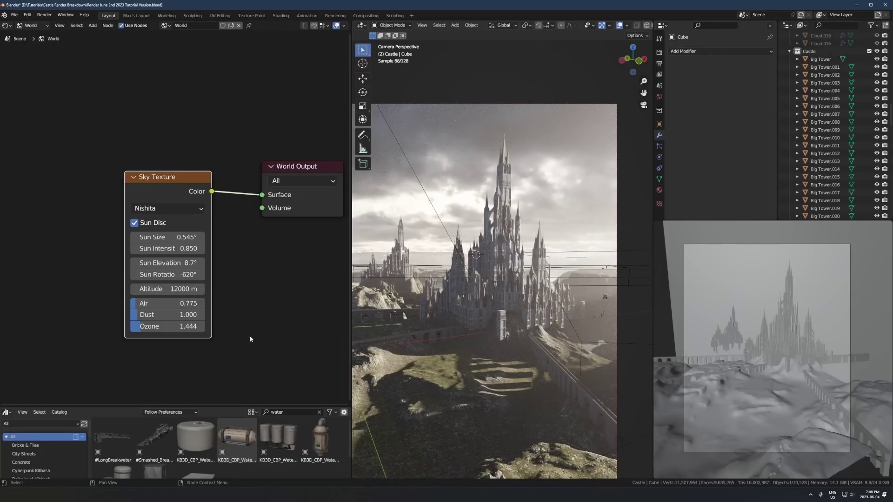
pyautogui.scroll(2, 233, 300)
pyautogui.scroll(1, 244, 299)
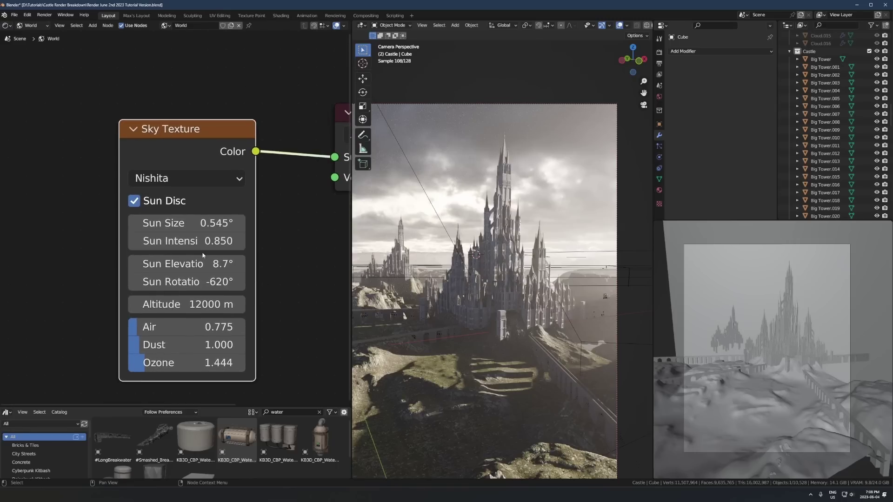
pyautogui.scroll(-1, 251, 315)
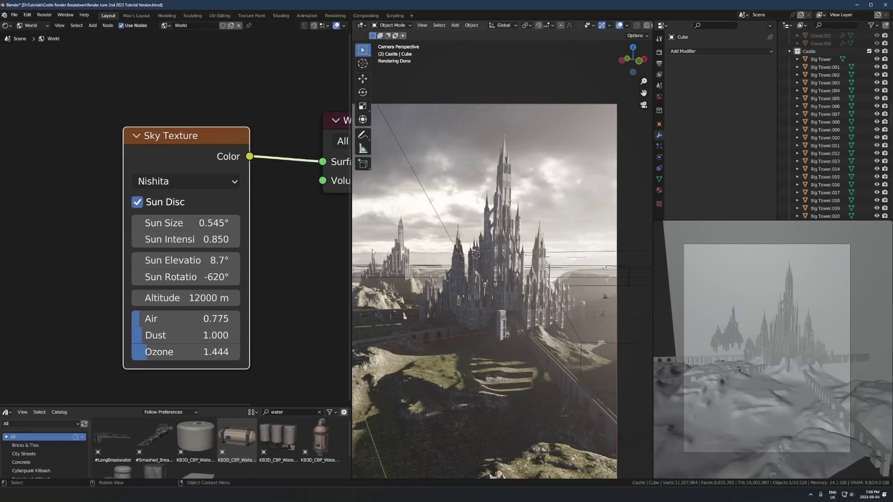
# Step: View the wireframe castle scene with its cloud planes through the camera, showing the whole camera frame
pyautogui.scroll(-1, 609, 257)
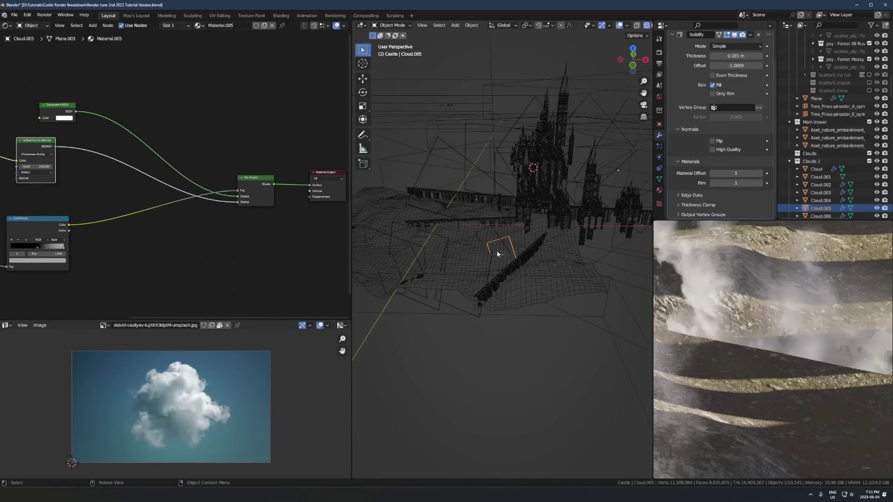
pyautogui.scroll(-2, 497, 254)
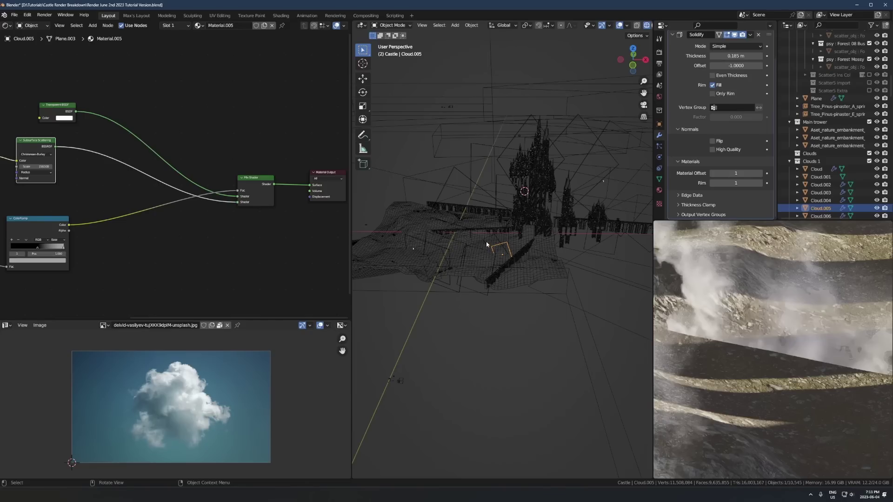
pyautogui.press('KP_0')
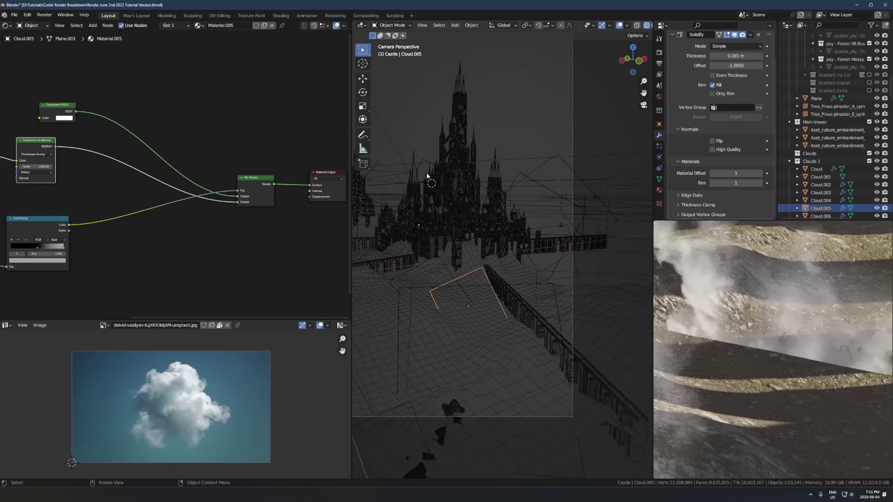
pyautogui.press('KP_0')
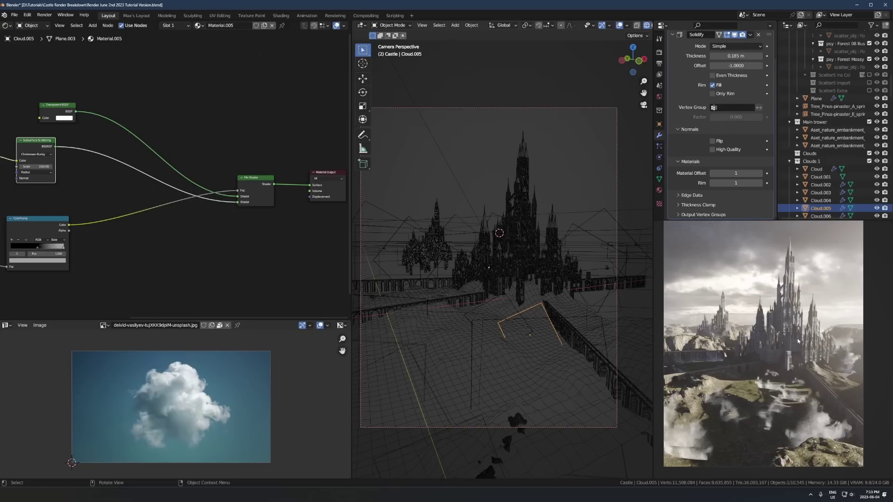
pyautogui.scroll(-3, 496, 185)
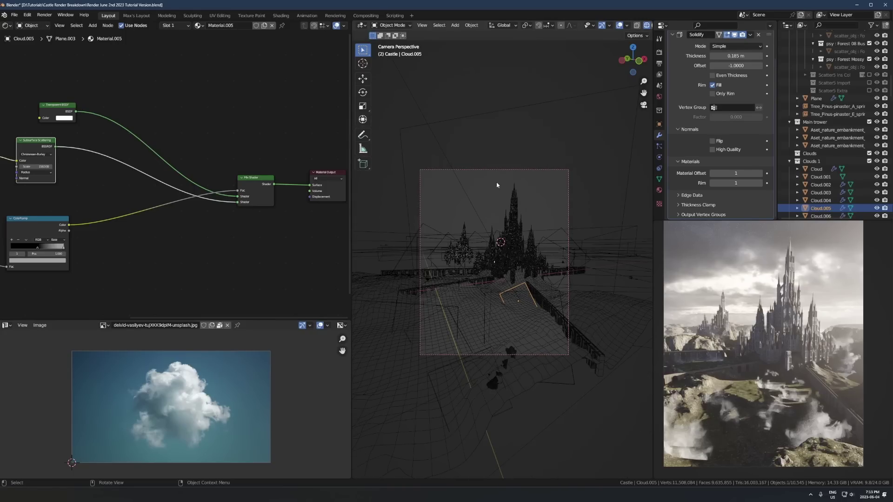